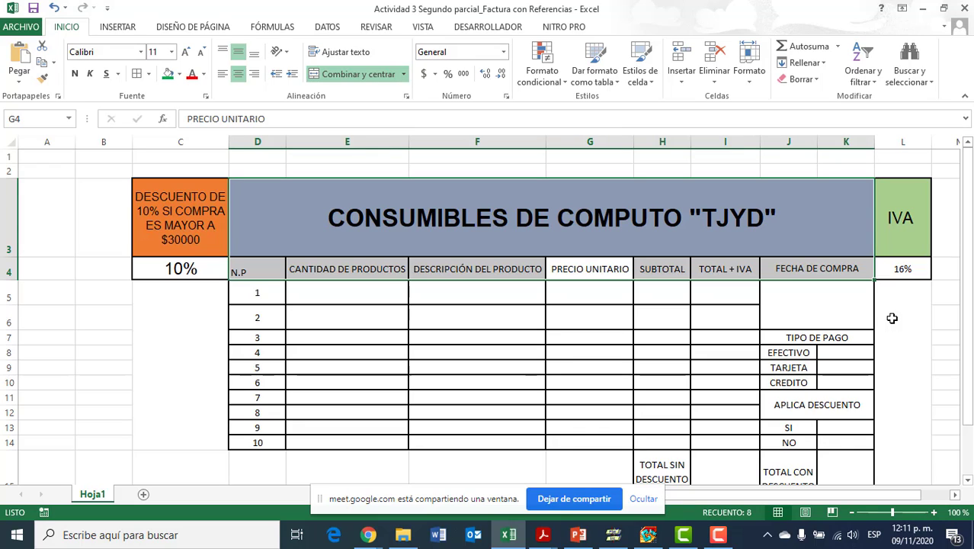
Review the 10% discount cell C4 and row 5's quantity, price, subtotal and Total + IVA cells.
click(180, 274)
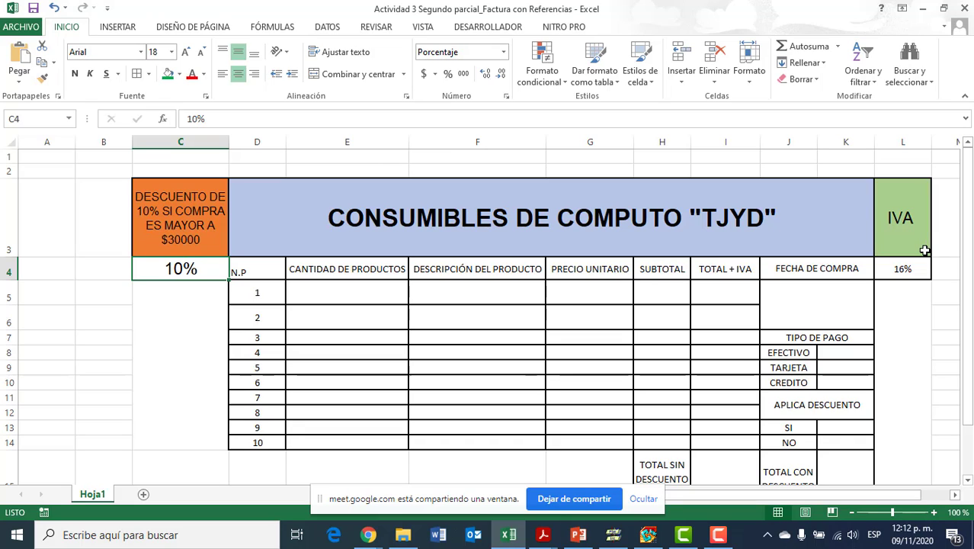
click(646, 500)
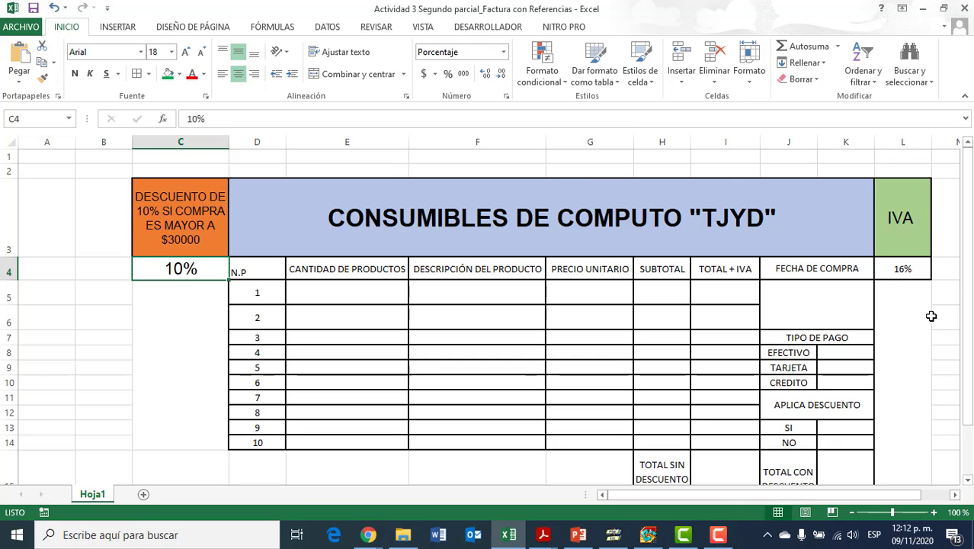
click(362, 293)
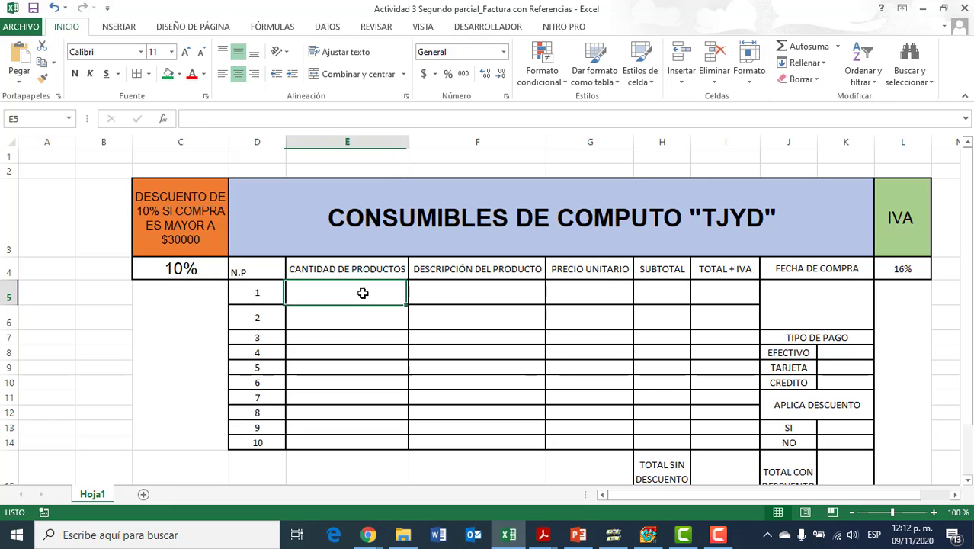
key(Right)
key(Right)
key(Right)
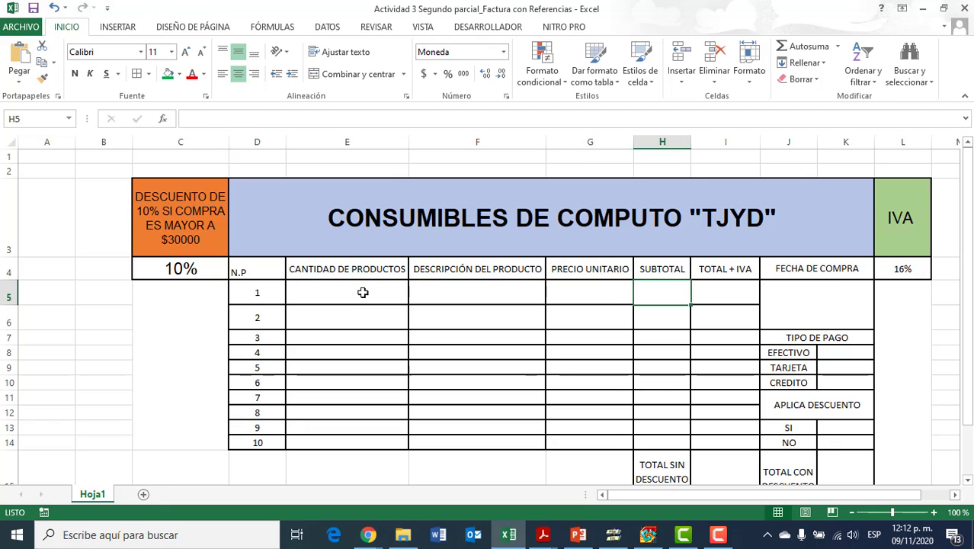
click(609, 287)
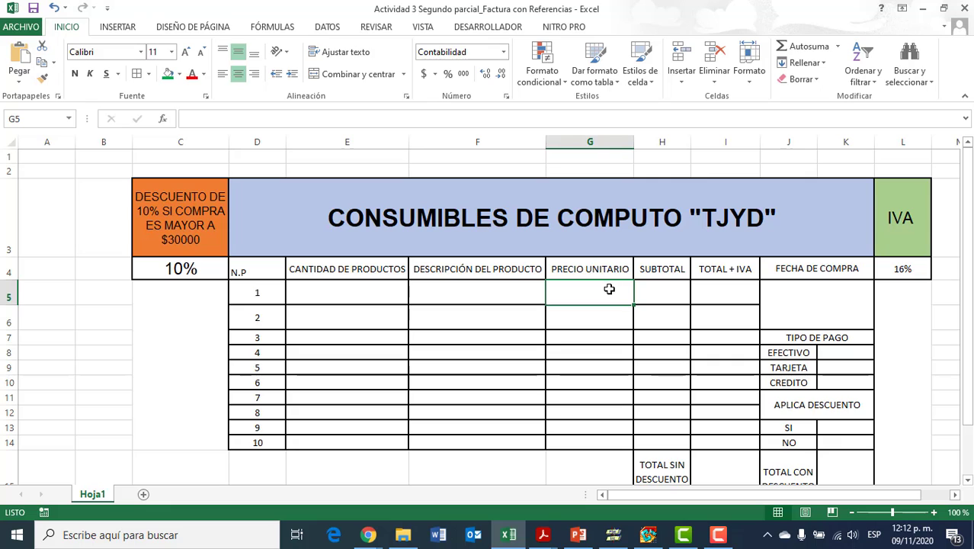
click(652, 288)
click(717, 290)
click(615, 286)
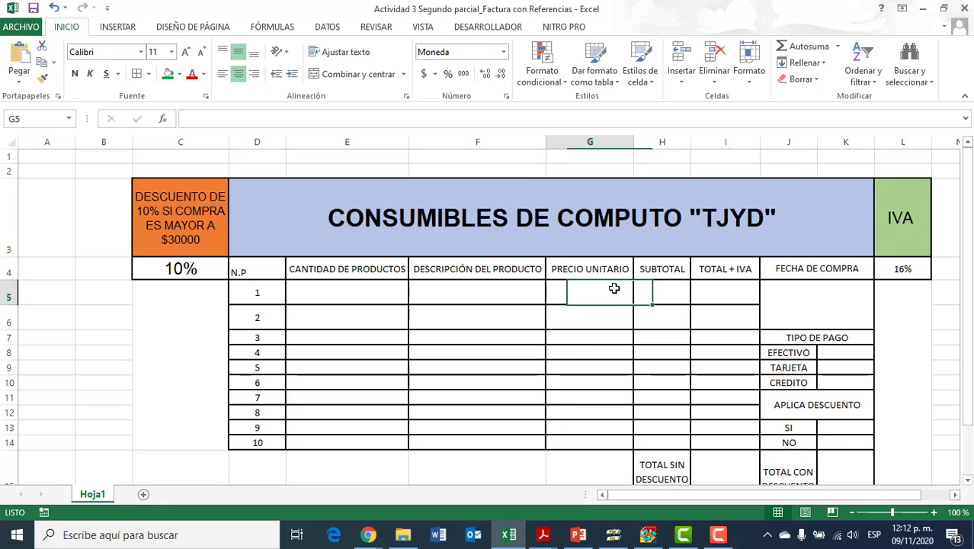
click(658, 297)
click(729, 289)
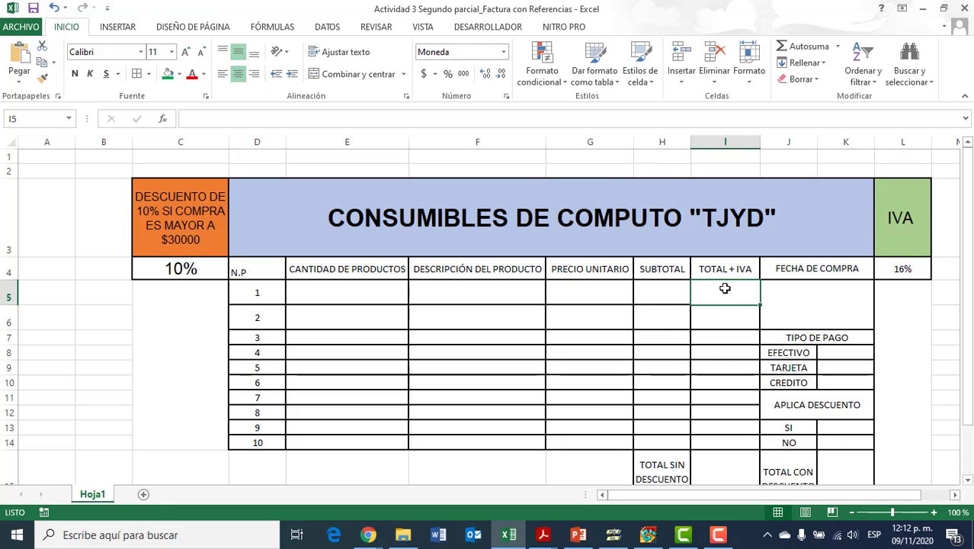
click(610, 289)
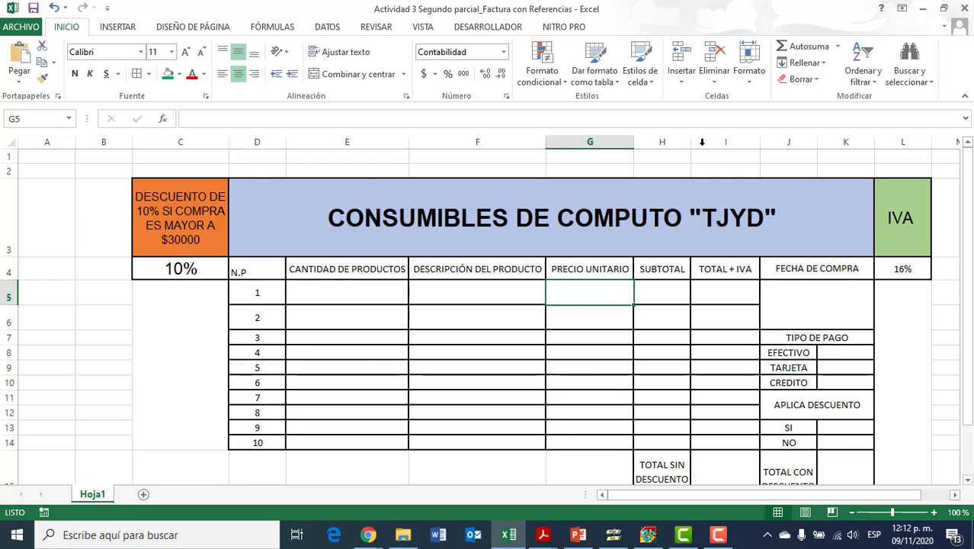
scroll(771, 255, down, 3)
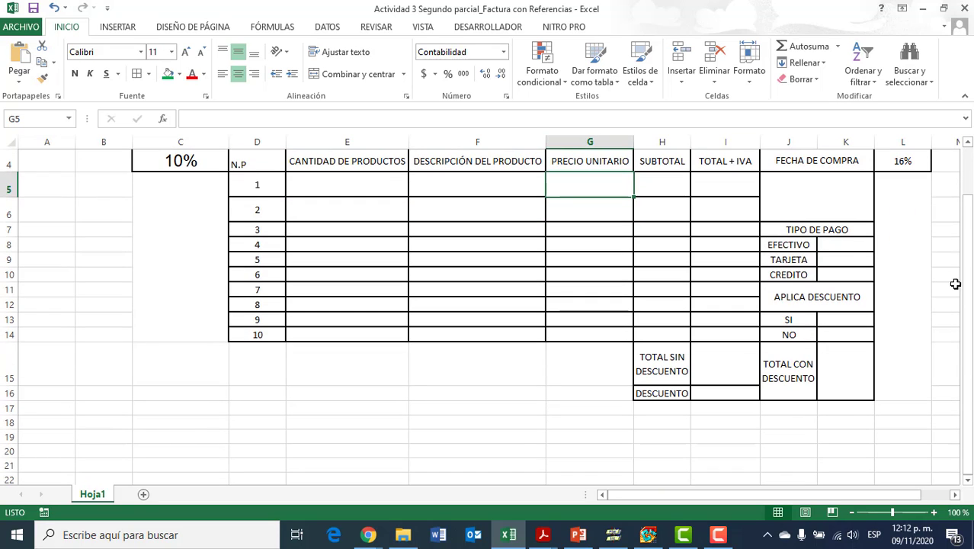
drag(969, 313, 967, 289)
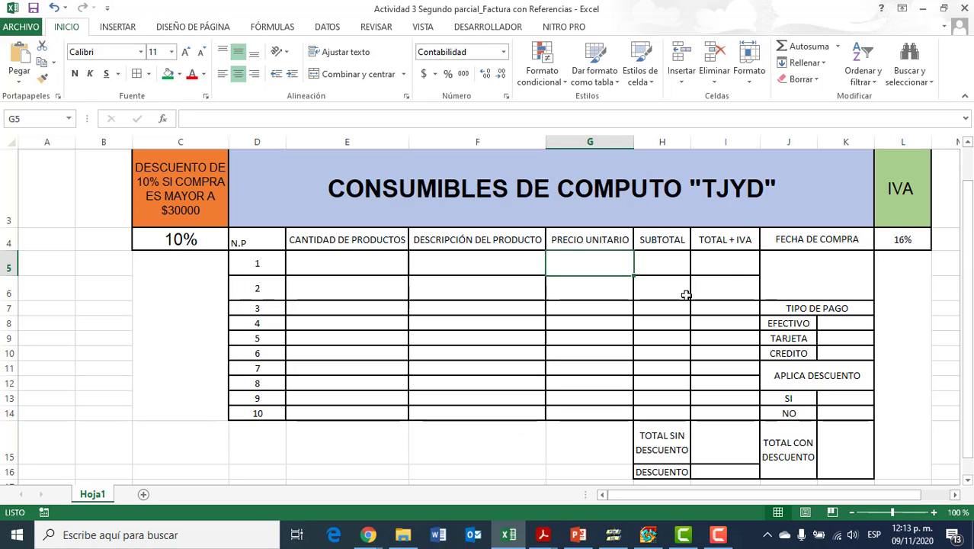
Inspect the price, subtotal and total columns and the Total sin/con descuento cells I15 and K15.
key(Right)
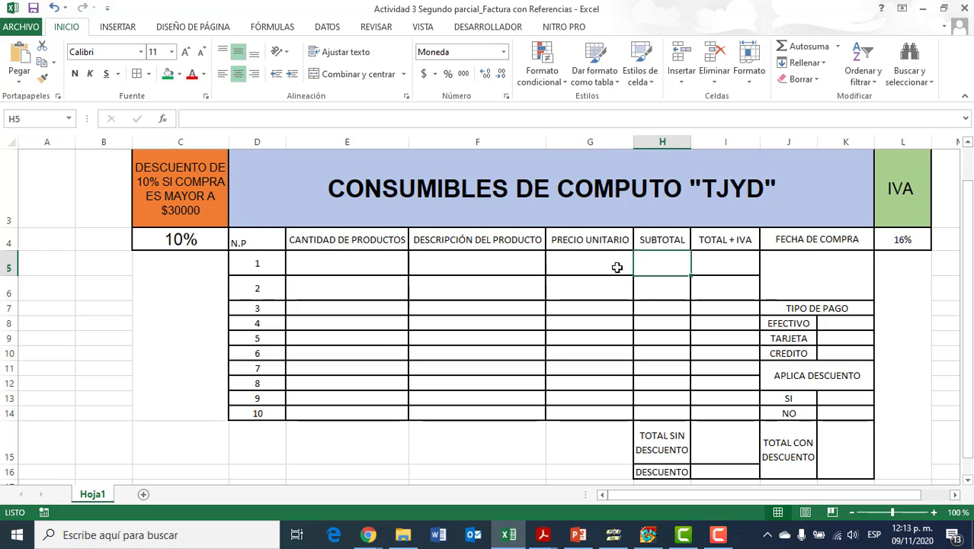
key(Right)
click(616, 267)
key(Right)
key(Right)
click(617, 267)
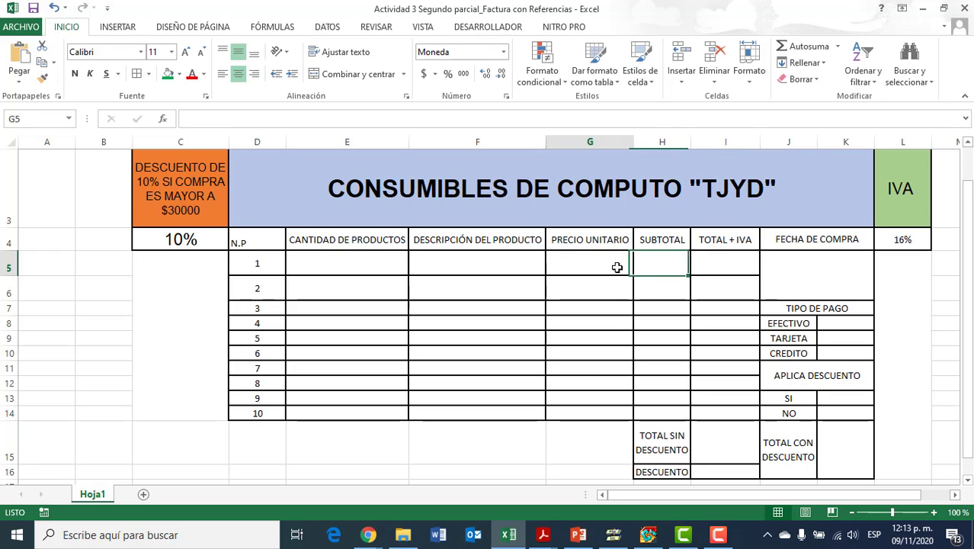
key(Left)
key(Left)
key(Left)
key(Right)
key(Right)
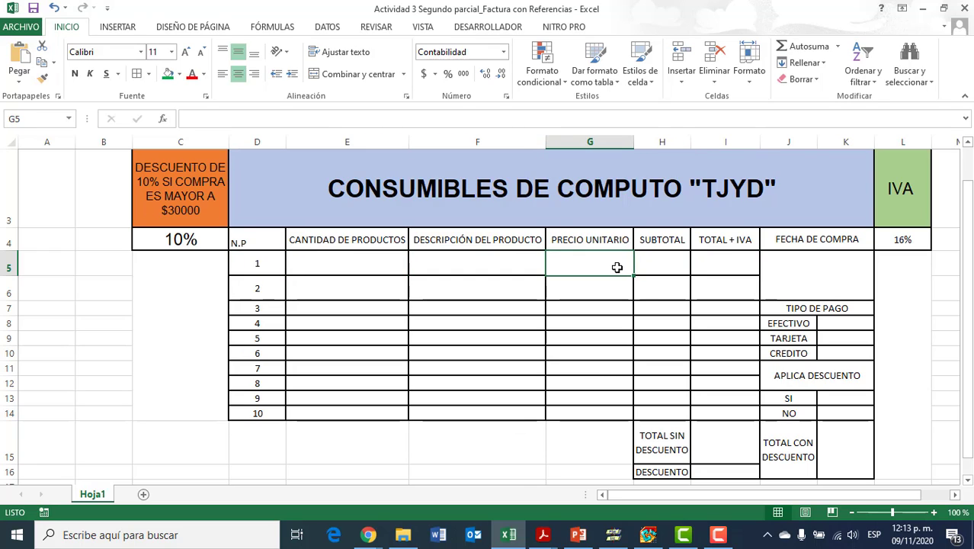
key(Right)
key(Right)
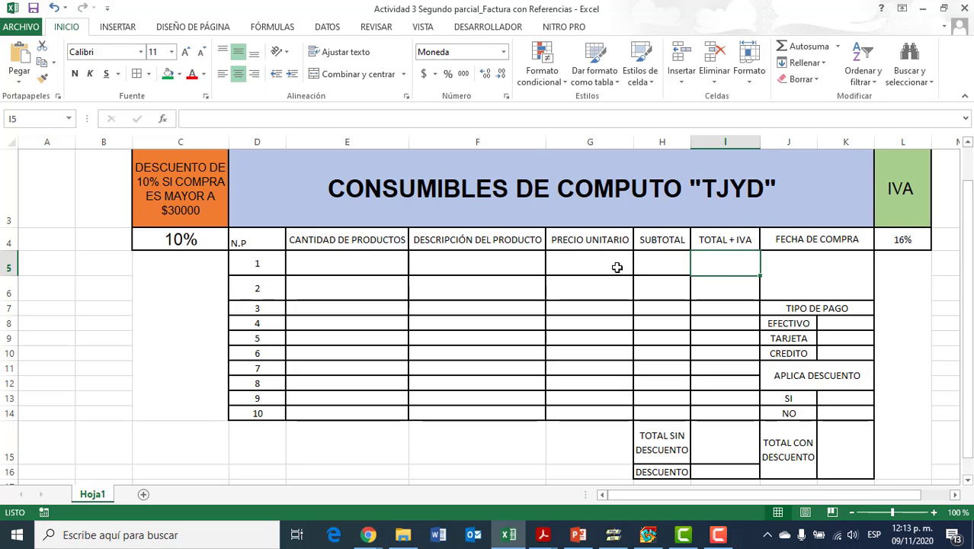
drag(606, 264, 742, 415)
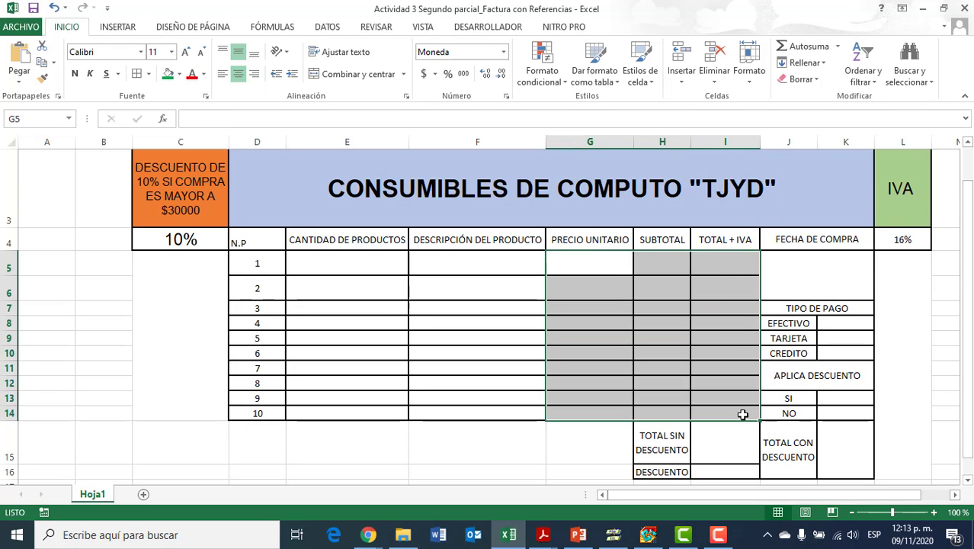
click(718, 460)
click(735, 468)
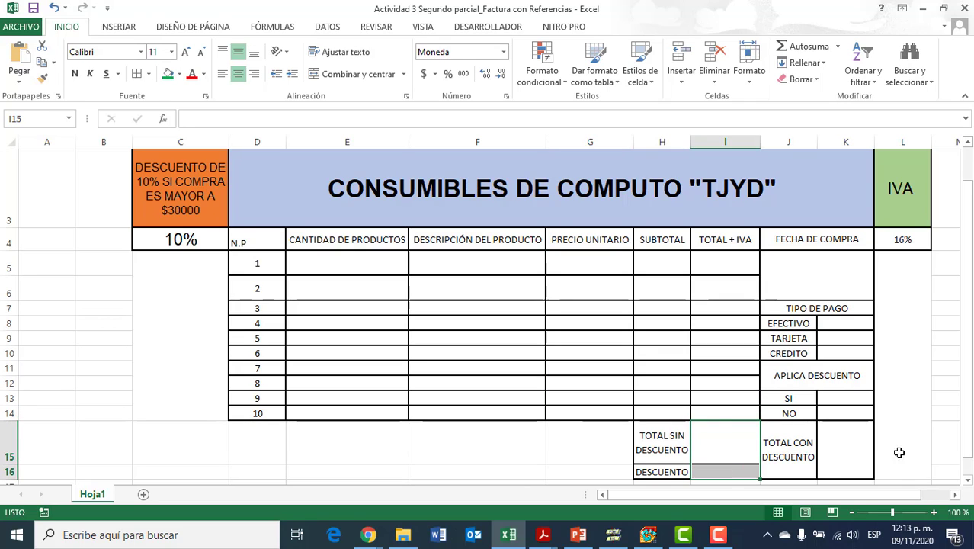
click(848, 453)
double_click(847, 452)
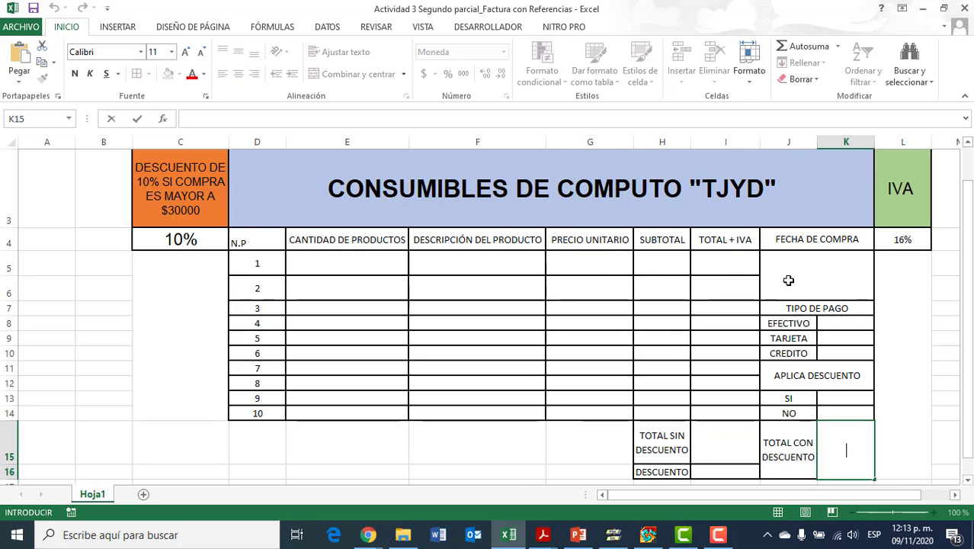
Check the unit price, Subtotal and Total + IVA cells in rows 5–8.
click(562, 266)
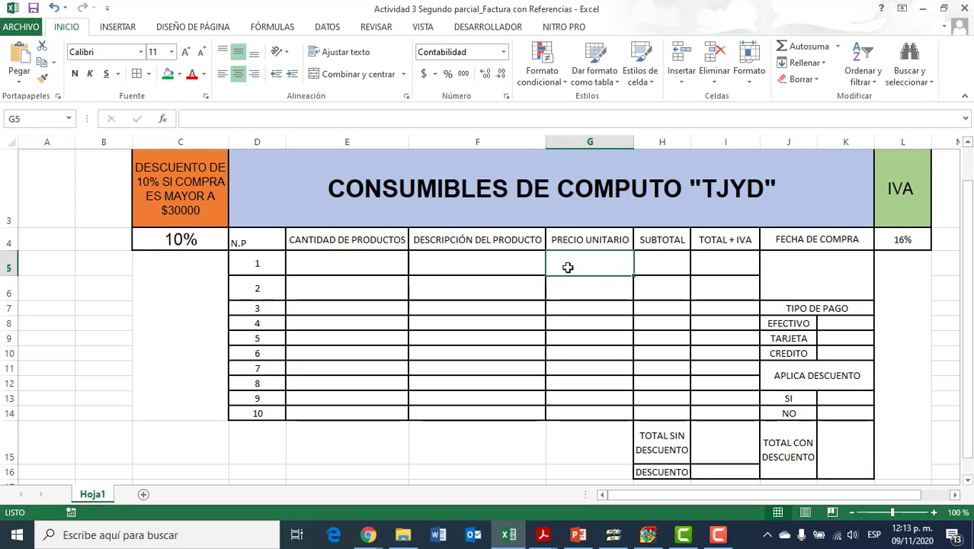
click(587, 288)
click(592, 308)
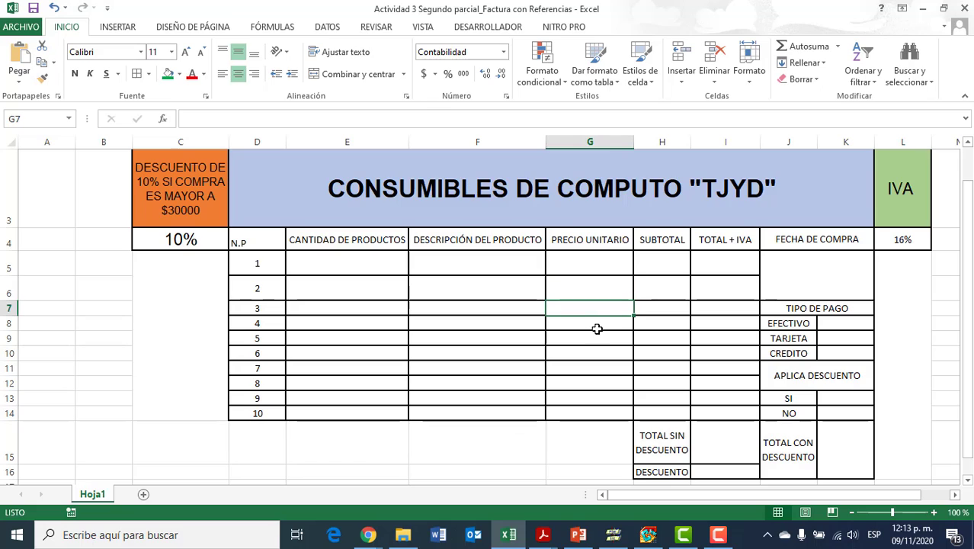
click(599, 270)
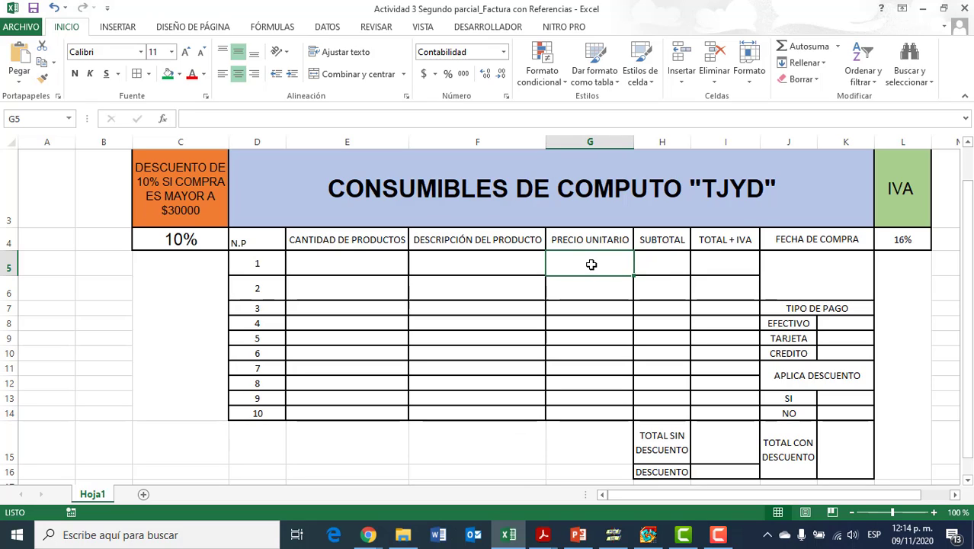
click(646, 262)
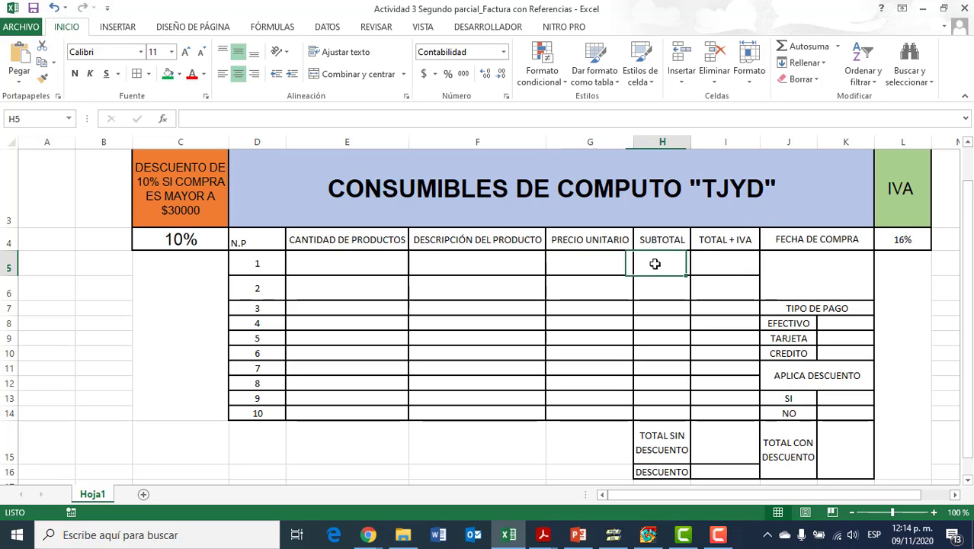
click(727, 286)
click(724, 321)
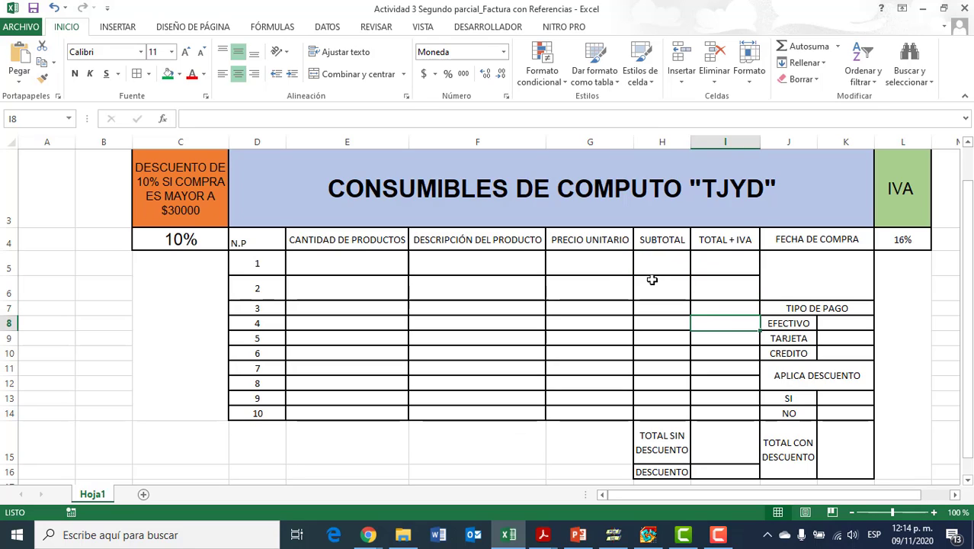
click(648, 261)
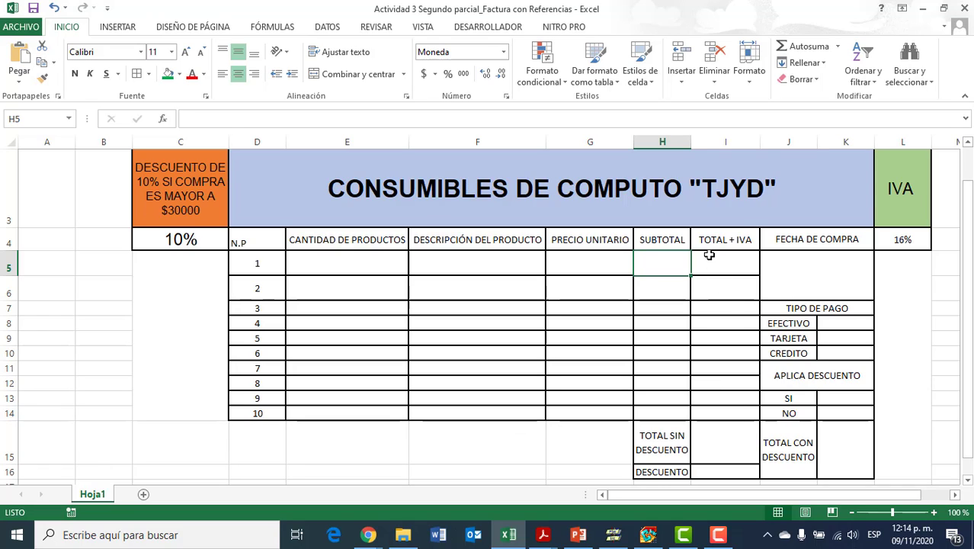
click(613, 259)
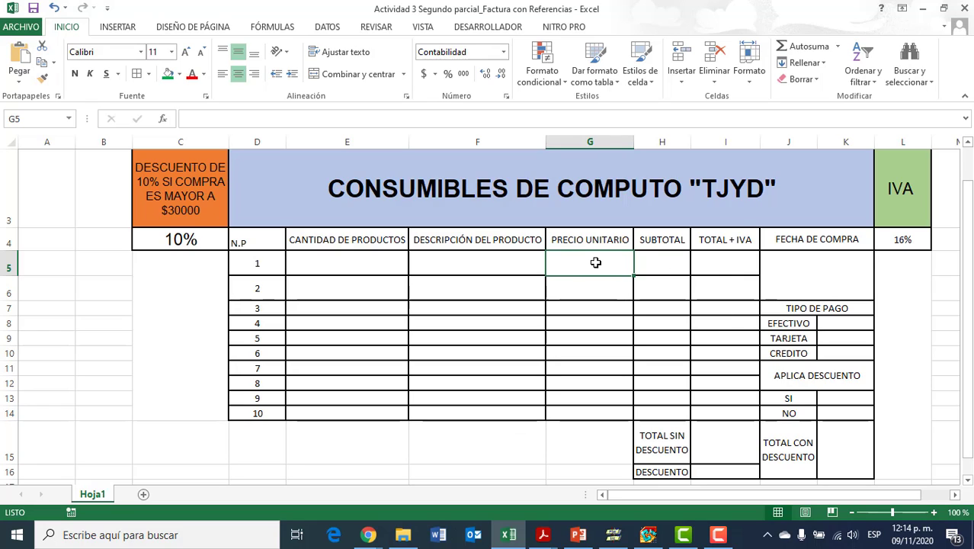
Test a 787 unit price in G5, check subtotal, total and discount results, then delete it.
key(Left)
key(Left)
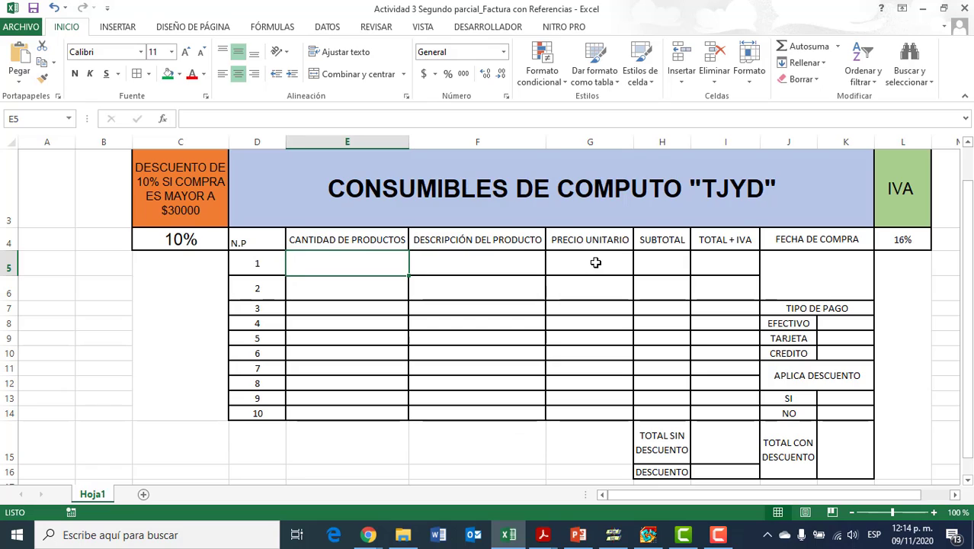
key(Right)
key(Right)
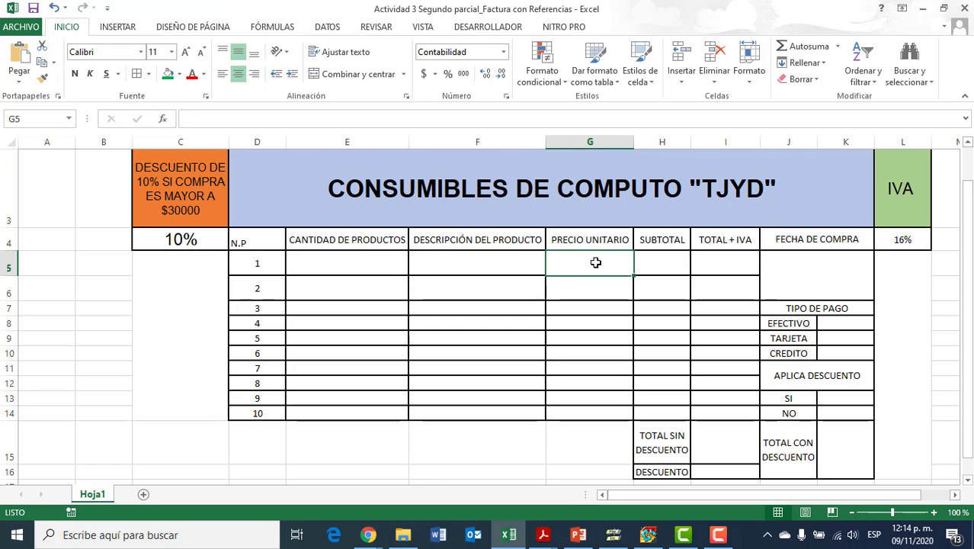
text(787)
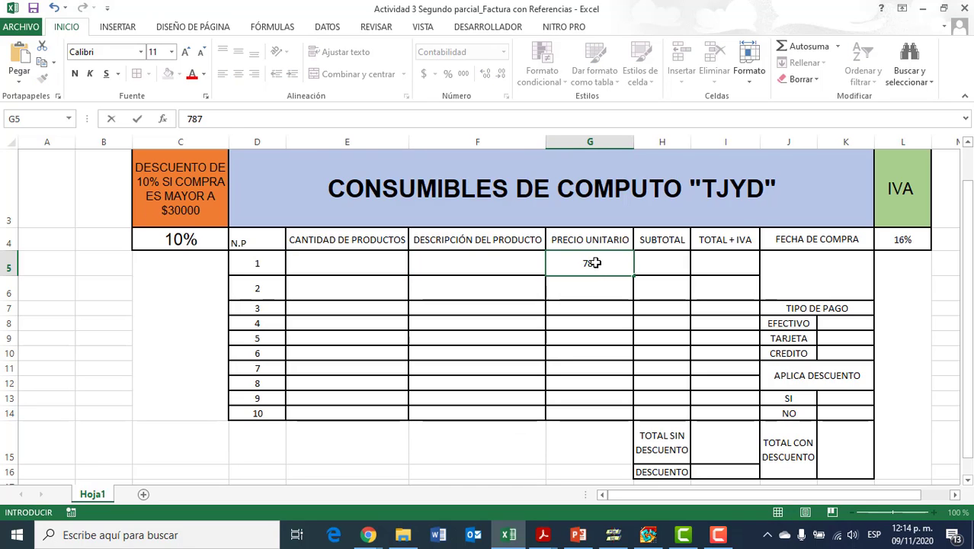
key(Right)
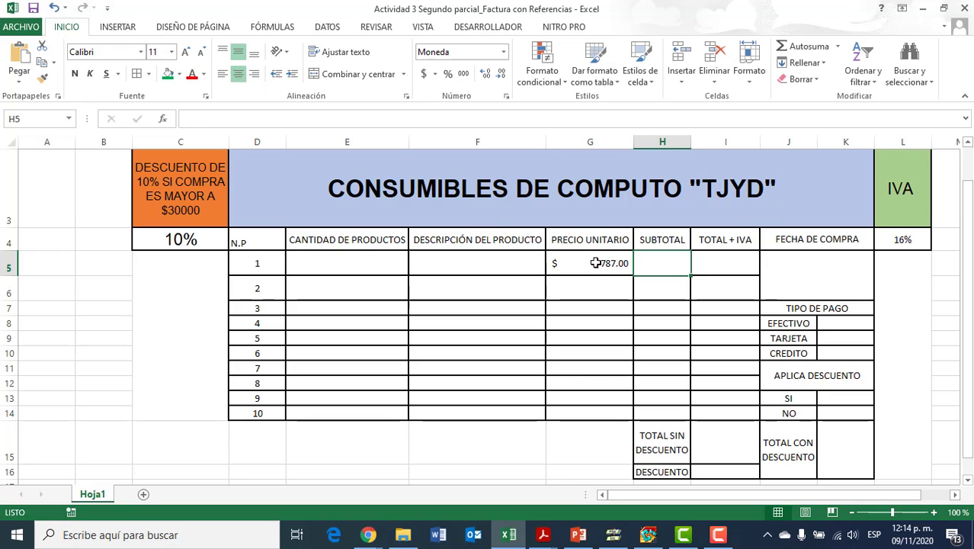
key(Left)
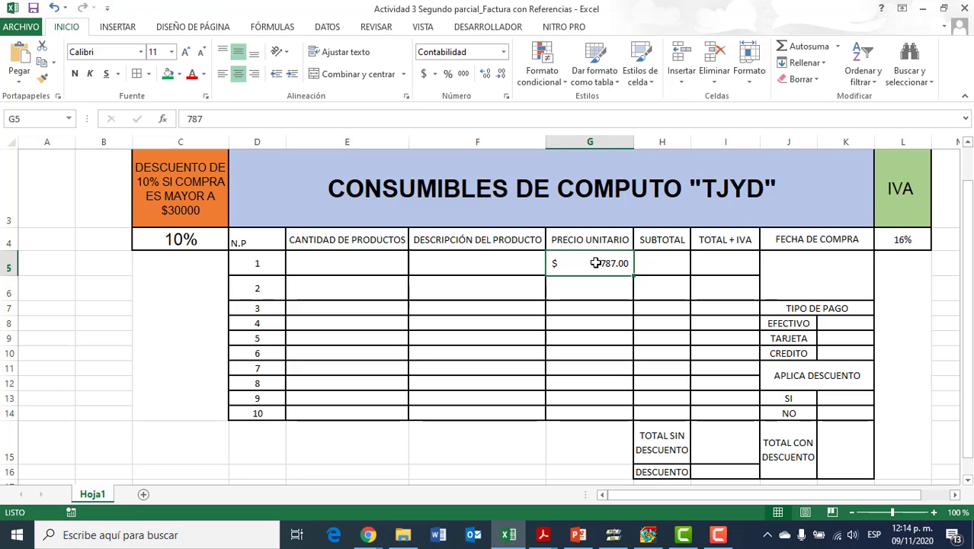
click(681, 268)
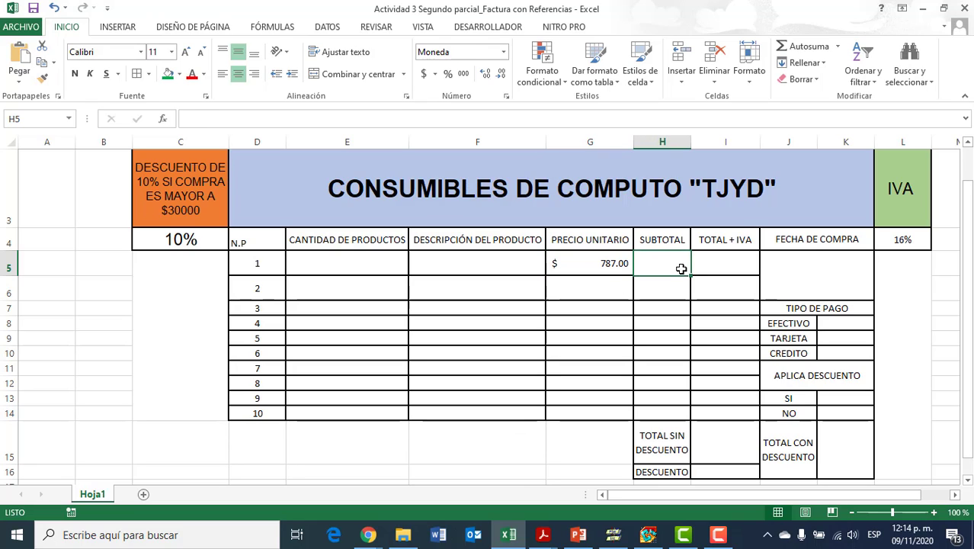
click(724, 257)
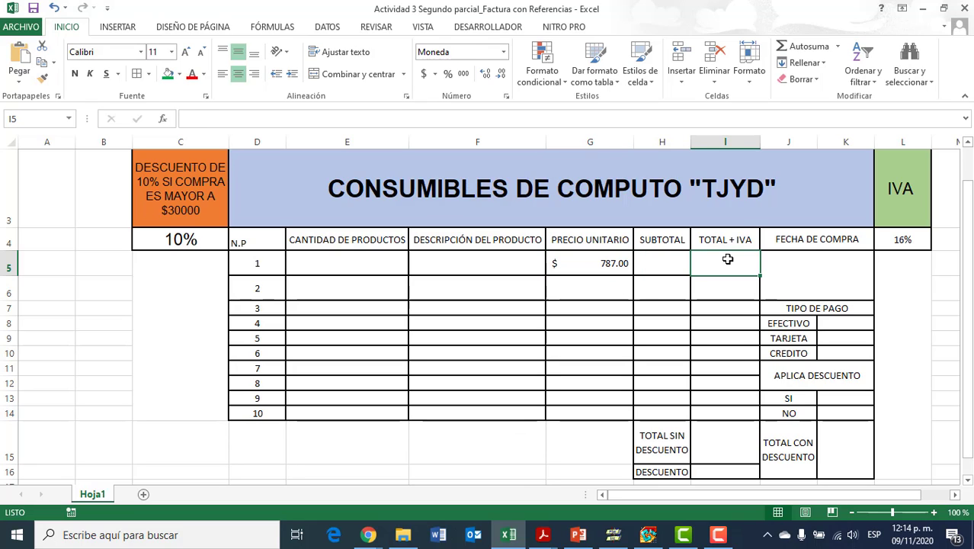
click(728, 446)
click(732, 468)
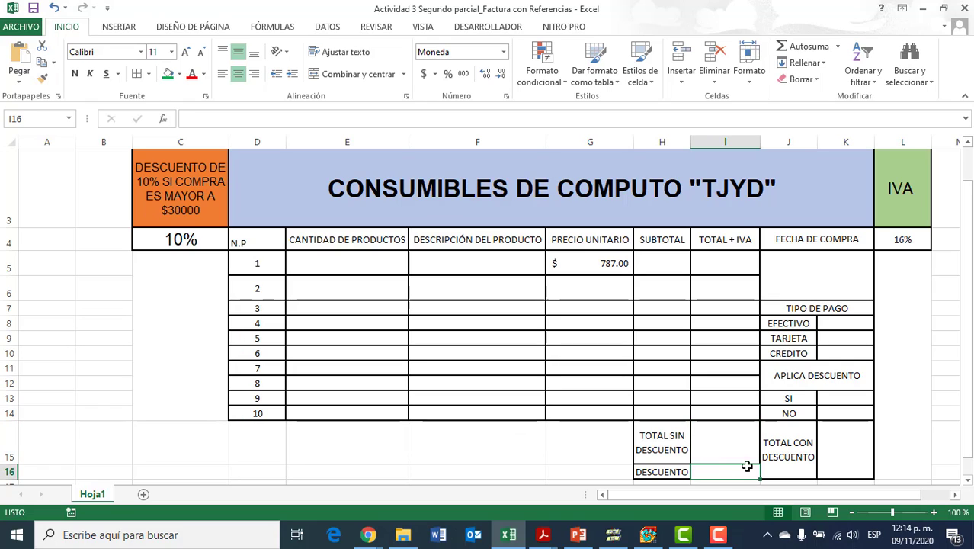
click(863, 446)
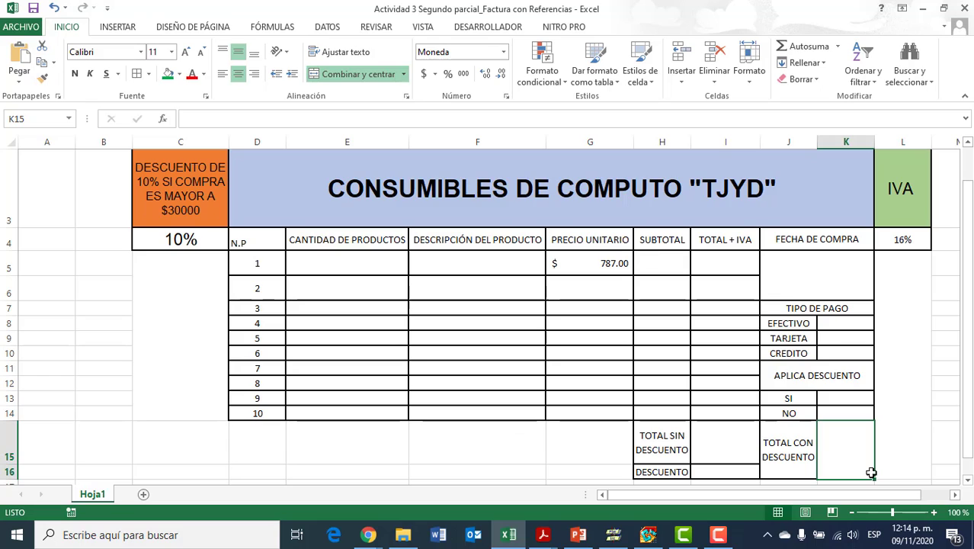
click(604, 262)
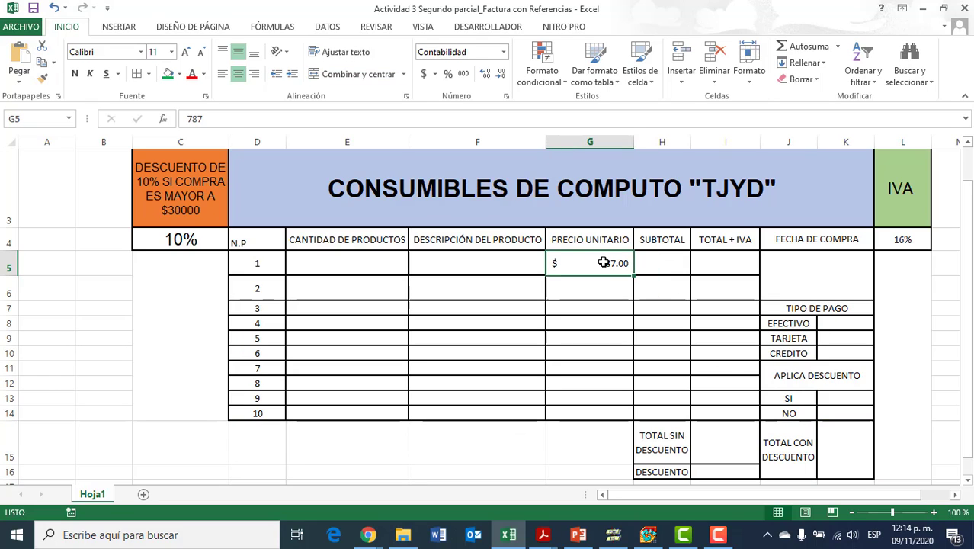
key(Delete)
Look over the first quantity cells E5 and E6 in the CANTIDAD DE PRODUCTOS column.
click(377, 305)
click(354, 271)
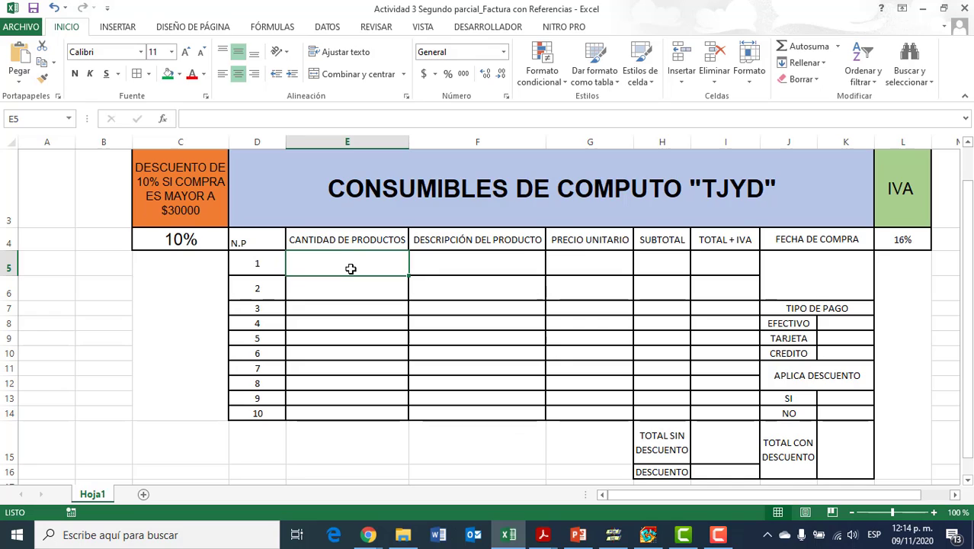
click(375, 295)
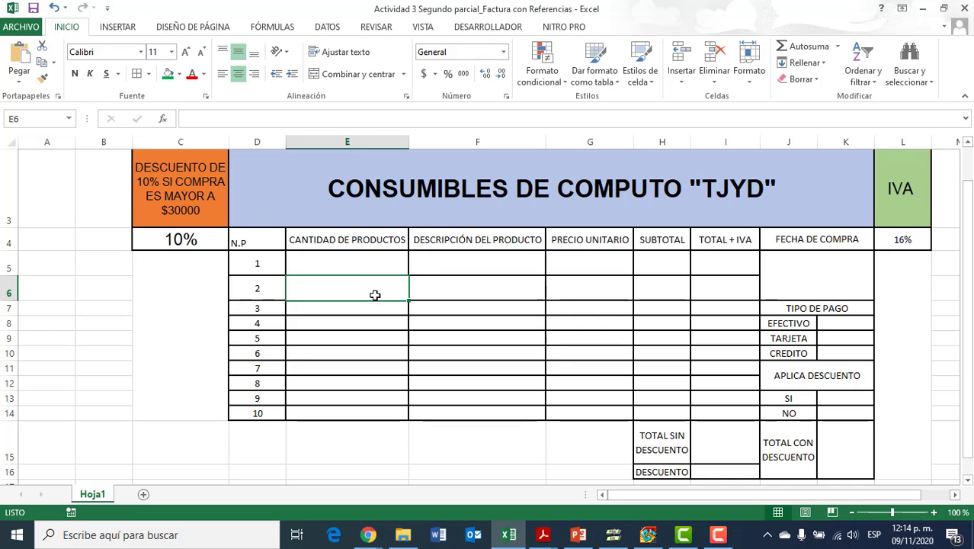
key(Down)
key(Down)
key(Down)
key(Down)
key(Down)
key(Down)
key(Down)
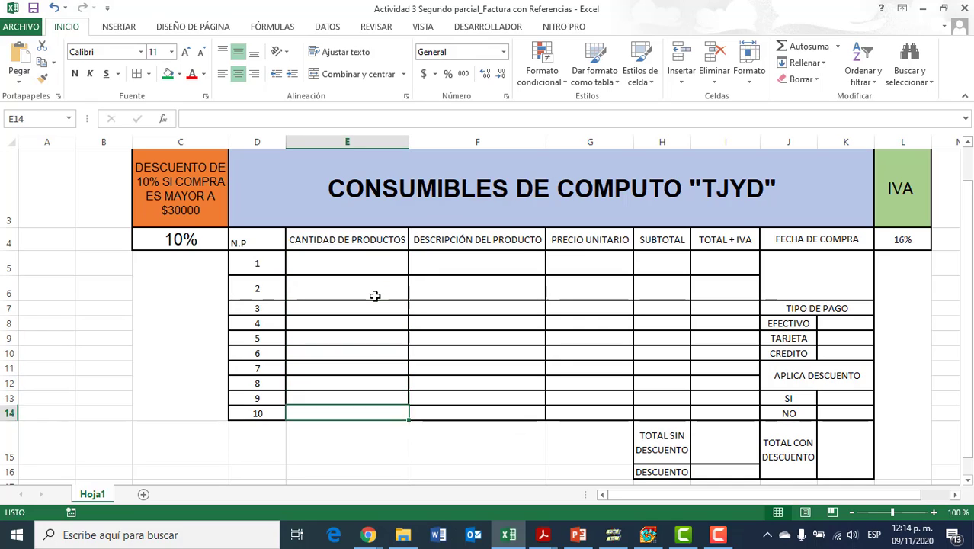
key(Up)
key(Up)
key(Up)
key(Up)
key(Up)
key(Up)
key(Up)
key(Up)
key(Up)
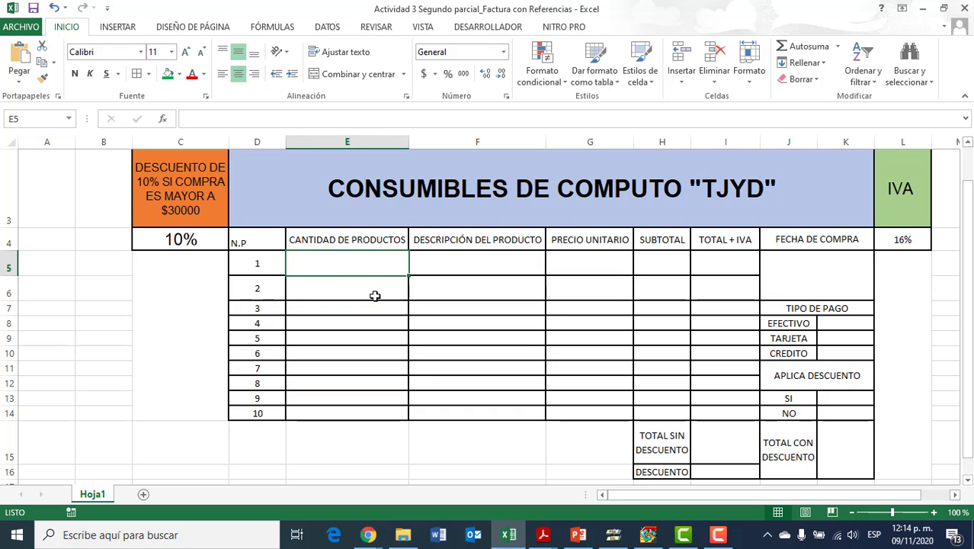
key(Right)
key(Right)
key(Right)
key(Left)
key(Left)
key(Left)
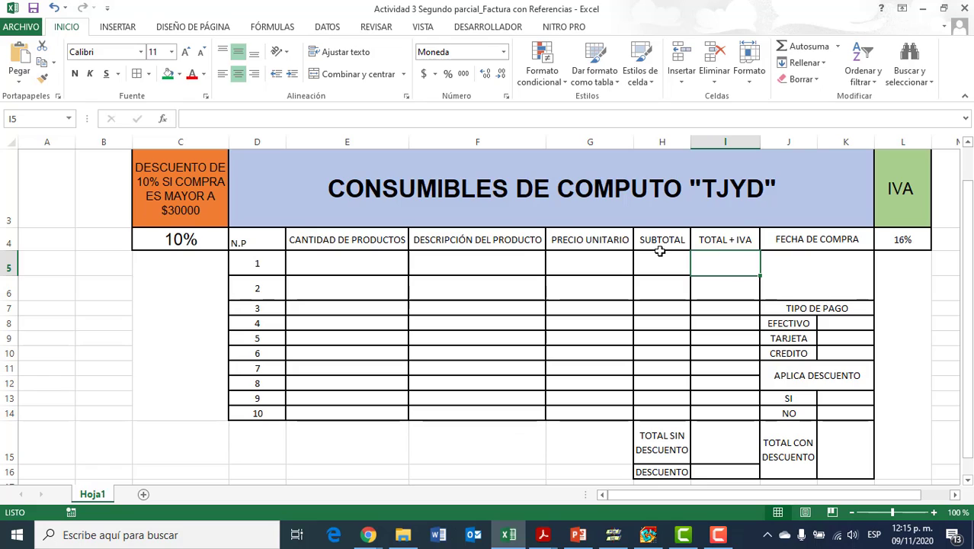
Apply Moneda currency format to TOTAL + IVA cells I5:I14 using Ctrl+Shift+4.
click(718, 243)
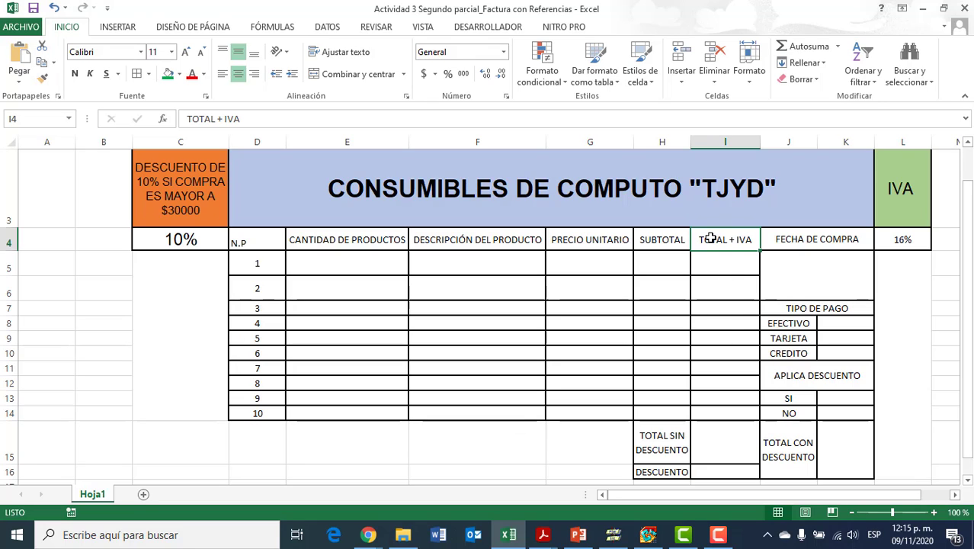
drag(725, 263, 725, 414)
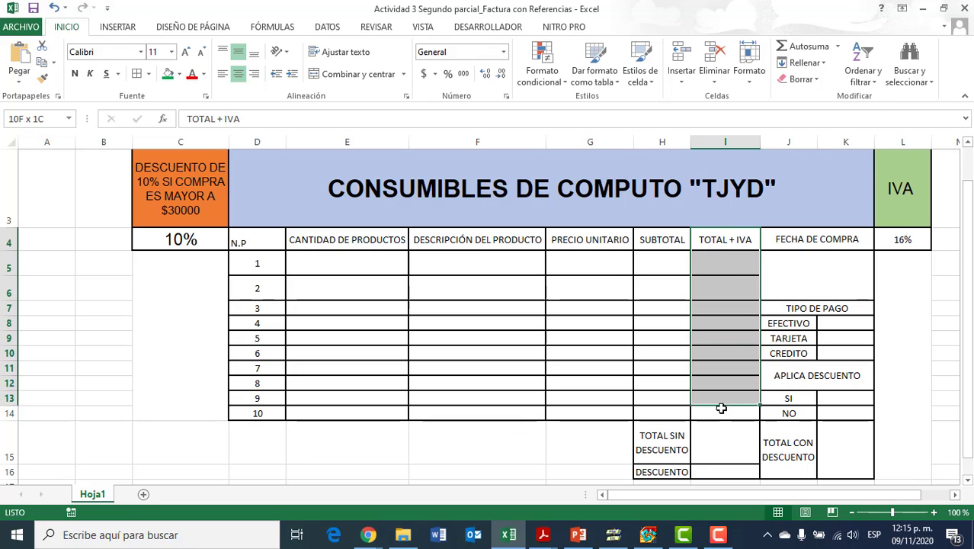
mouse_move(717, 242)
mouse_down()
mouse_move(712, 378)
mouse_move(725, 414)
mouse_up()
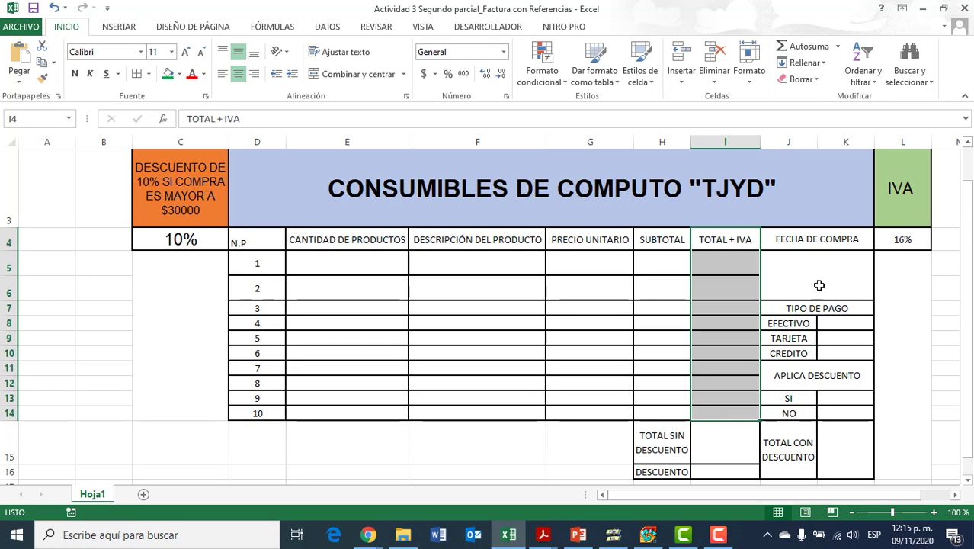
click(786, 239)
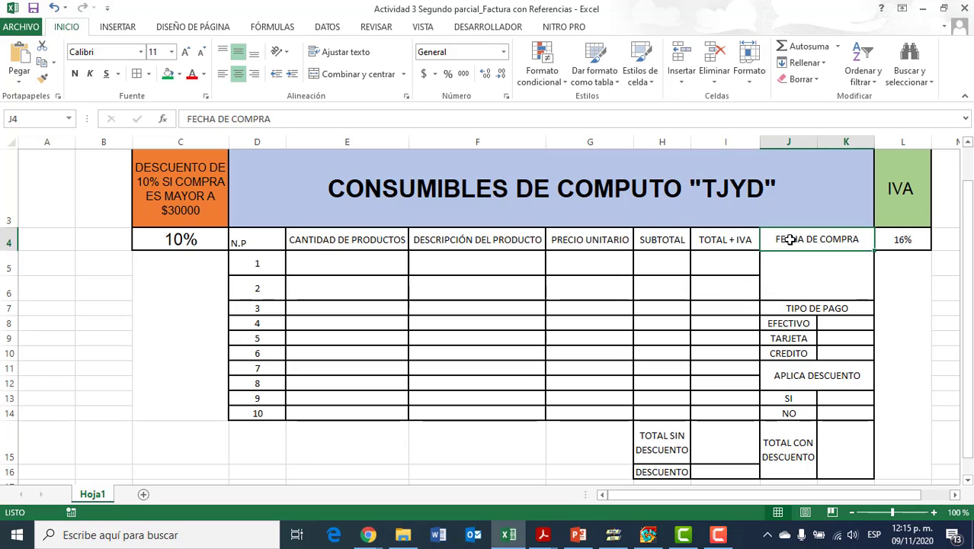
click(740, 236)
click(799, 239)
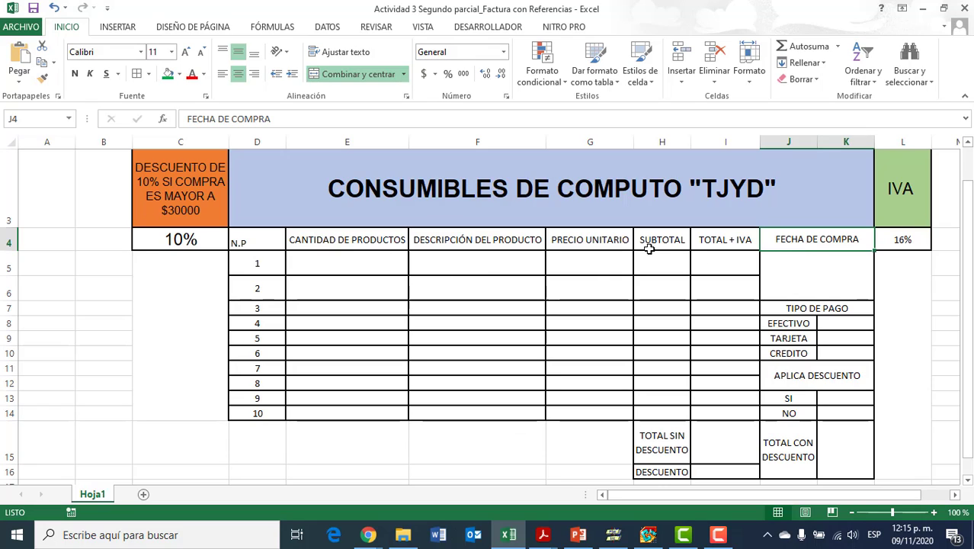
click(722, 273)
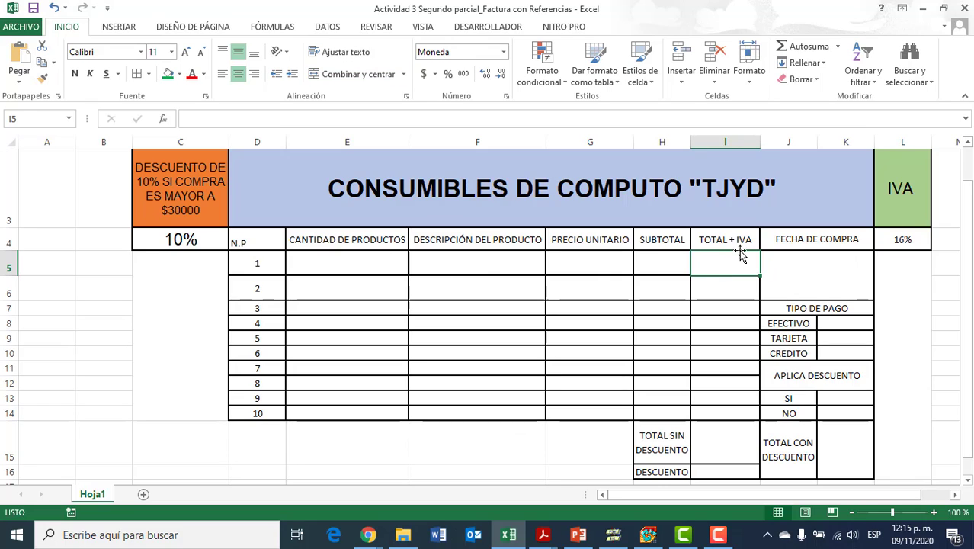
click(731, 240)
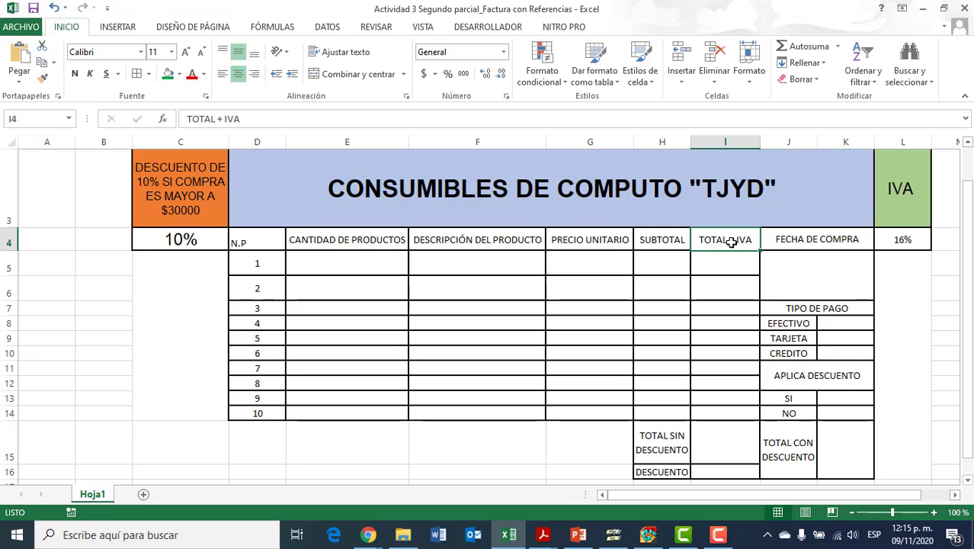
drag(733, 261, 727, 414)
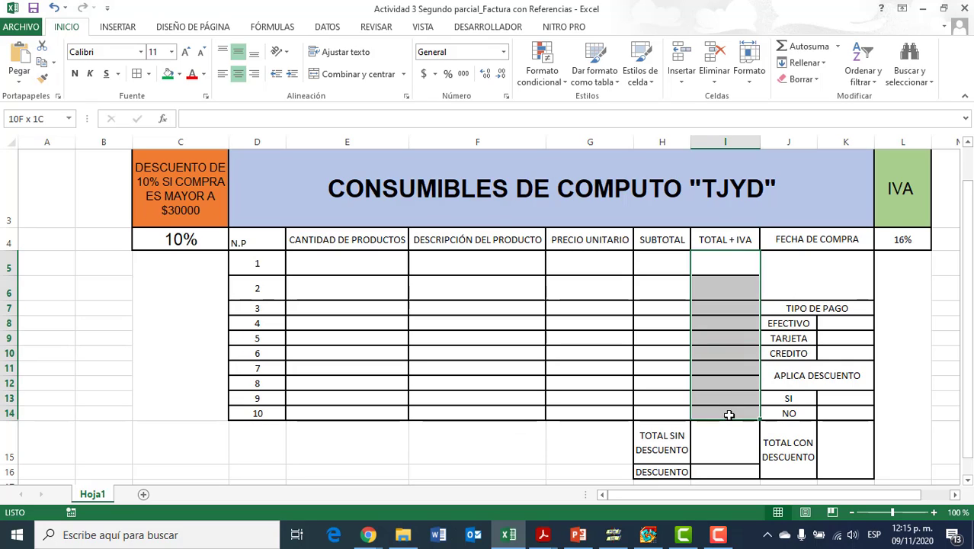
key(ctrl+shift+4)
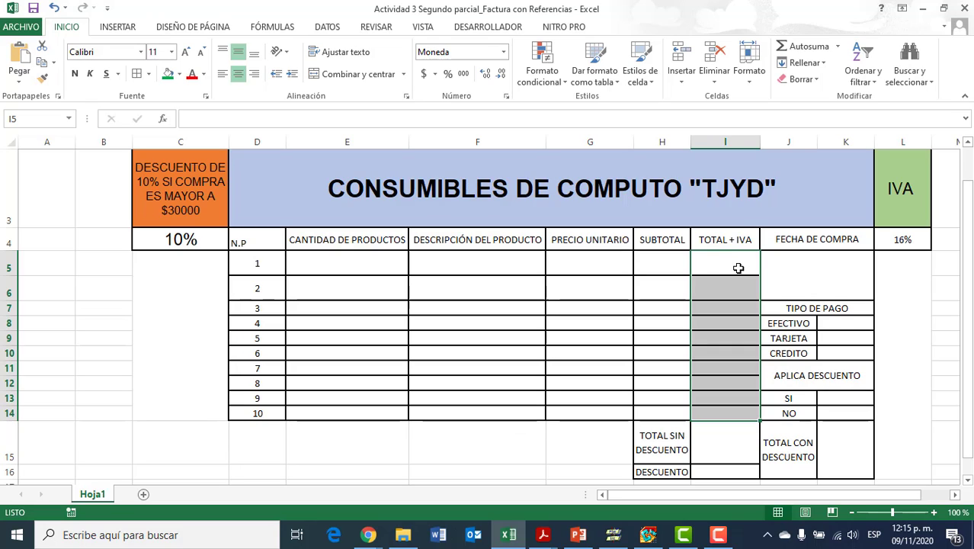
click(789, 263)
click(727, 239)
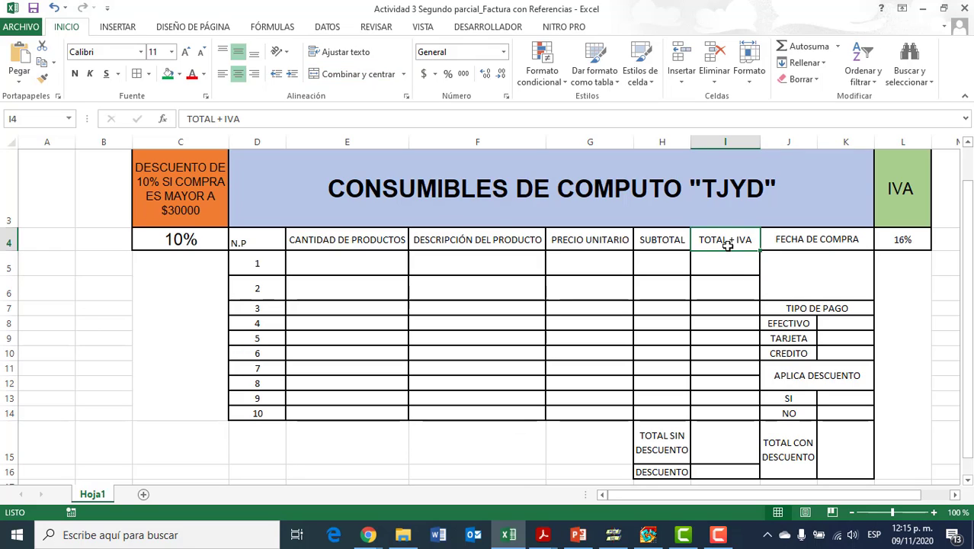
click(667, 262)
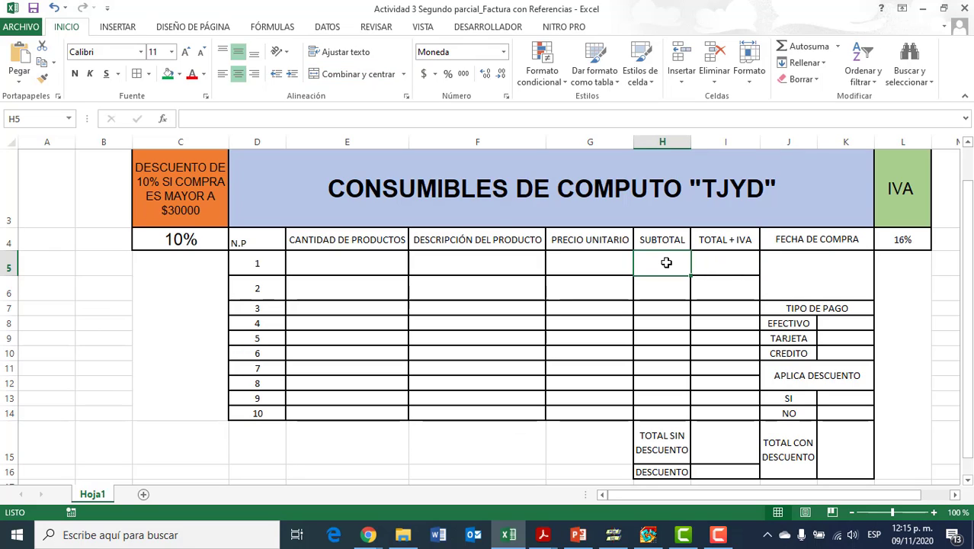
click(594, 266)
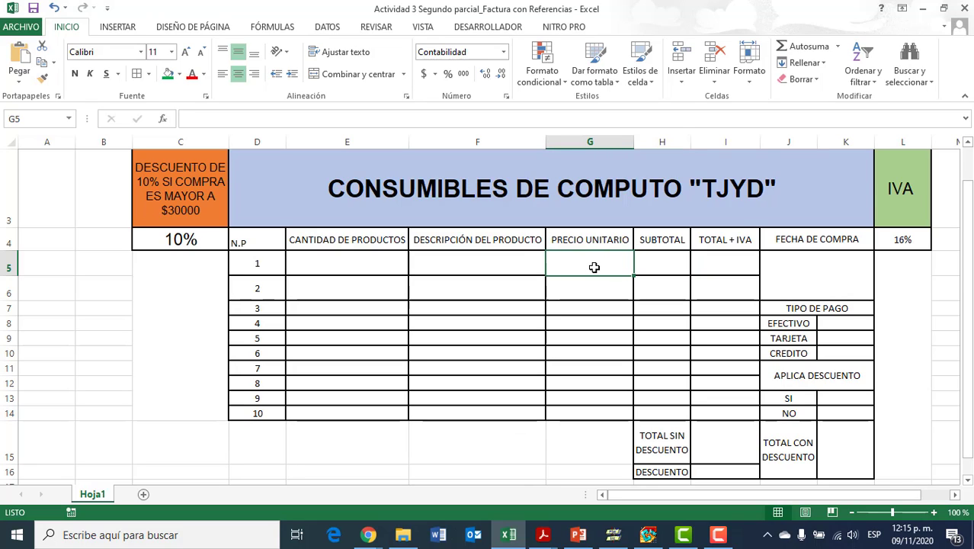
click(358, 266)
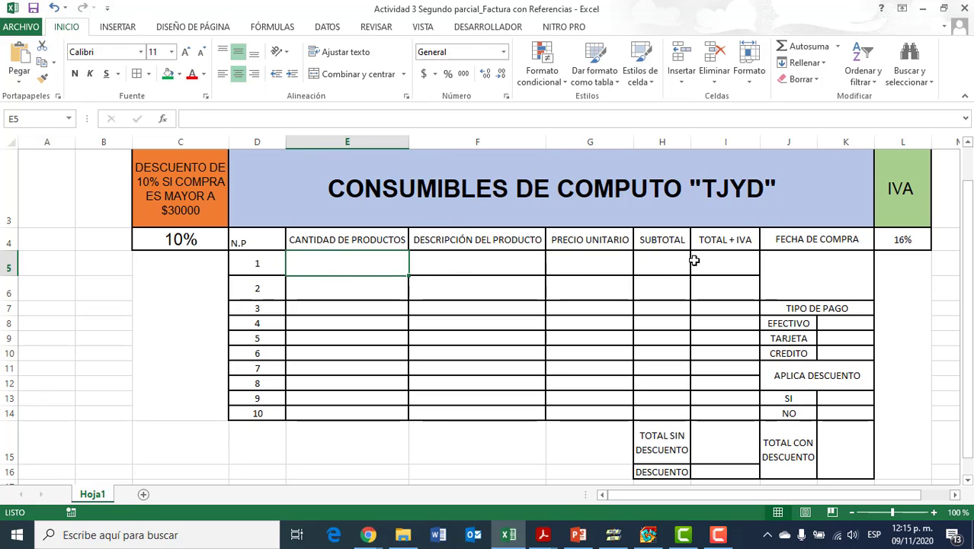
click(666, 258)
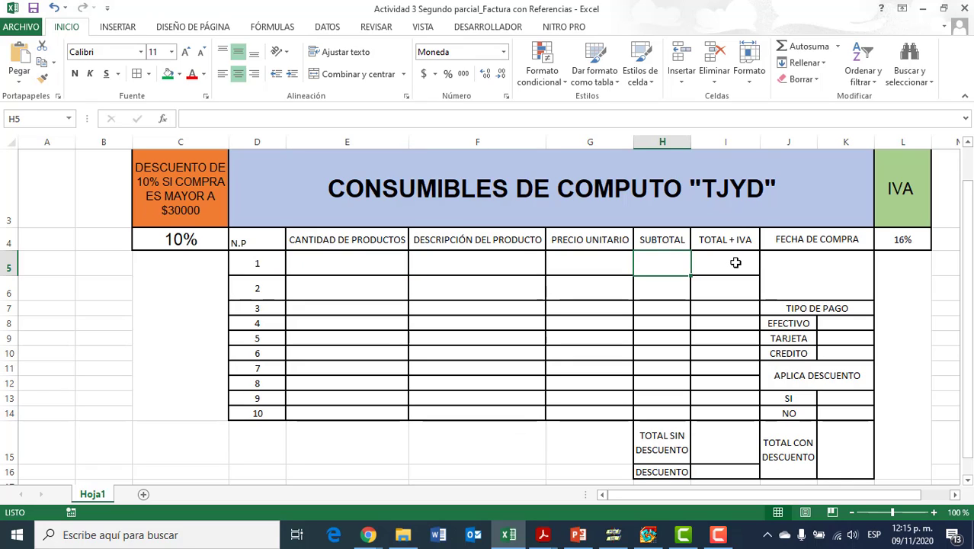
click(734, 259)
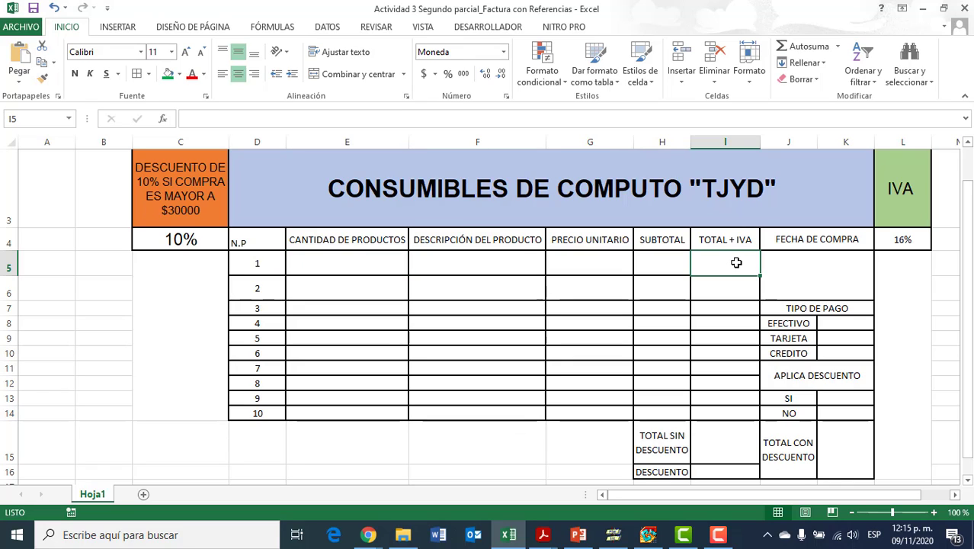
click(672, 261)
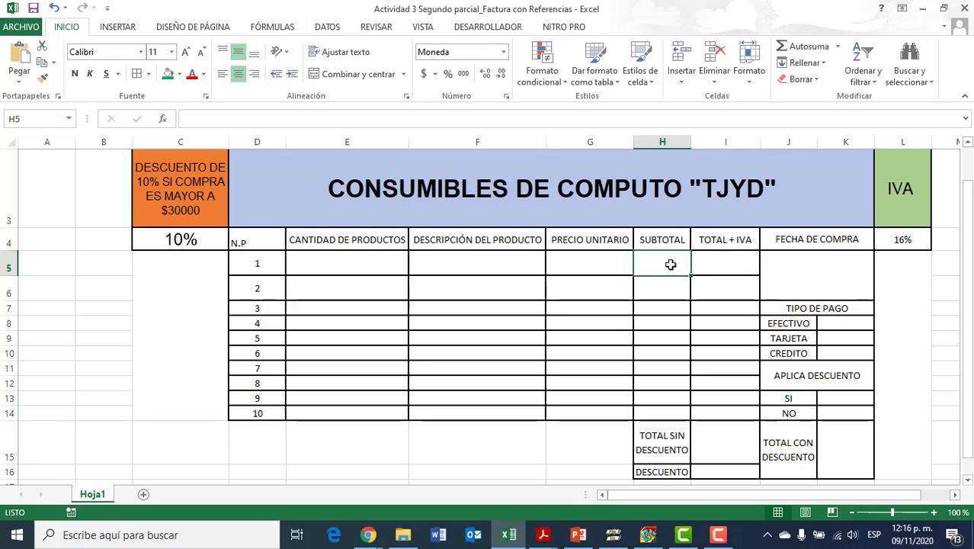
click(728, 264)
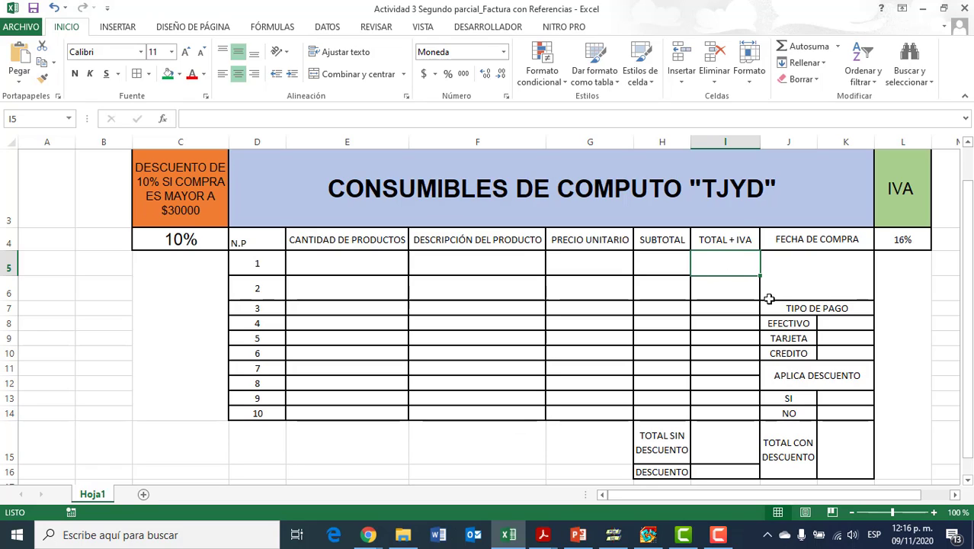
click(906, 240)
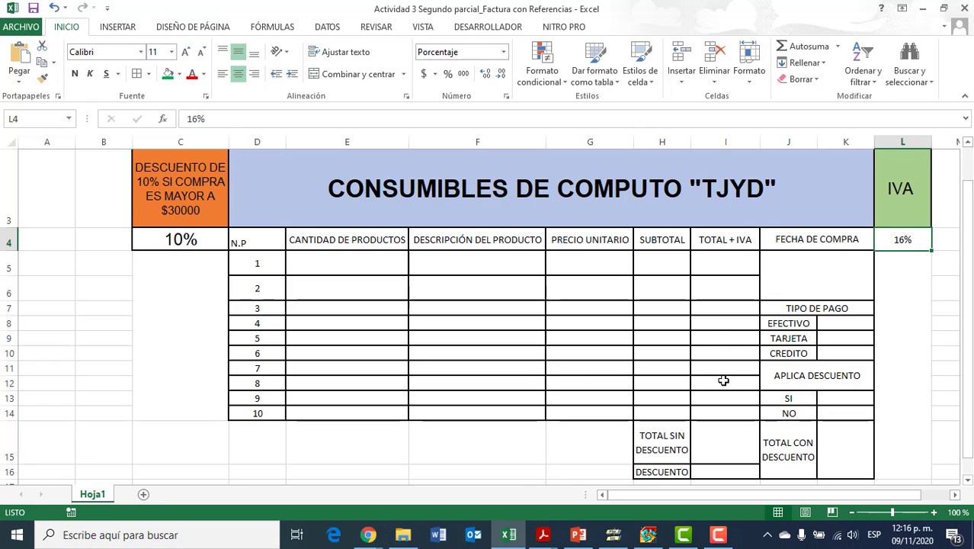
click(610, 295)
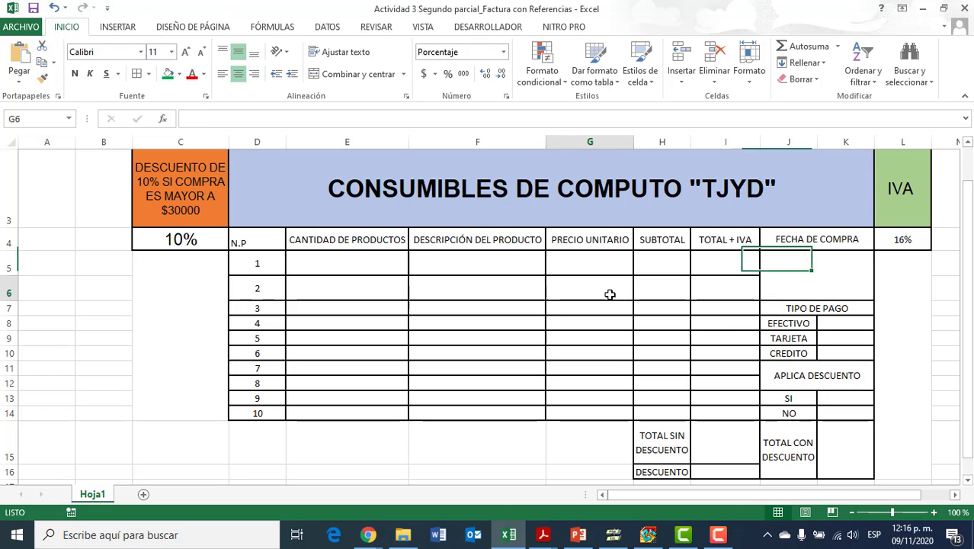
click(598, 272)
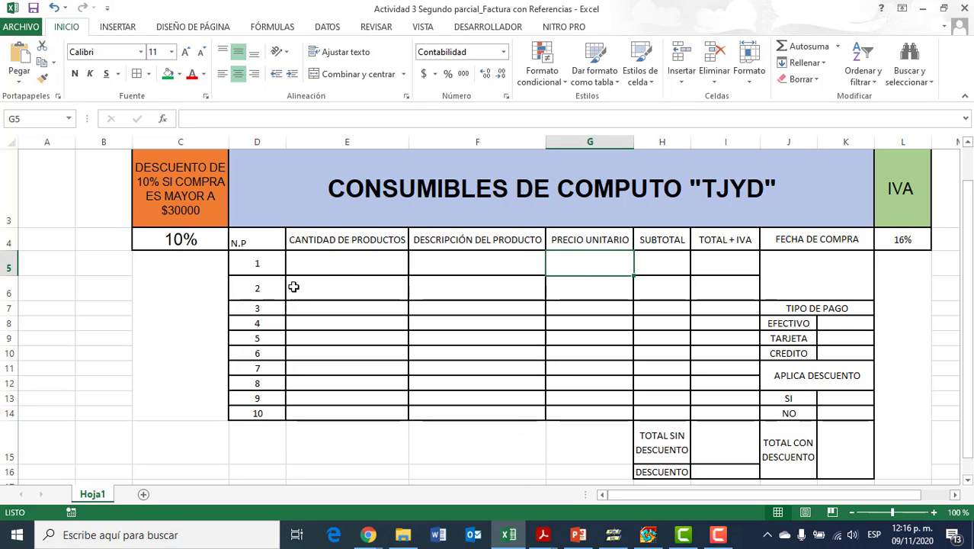
click(344, 271)
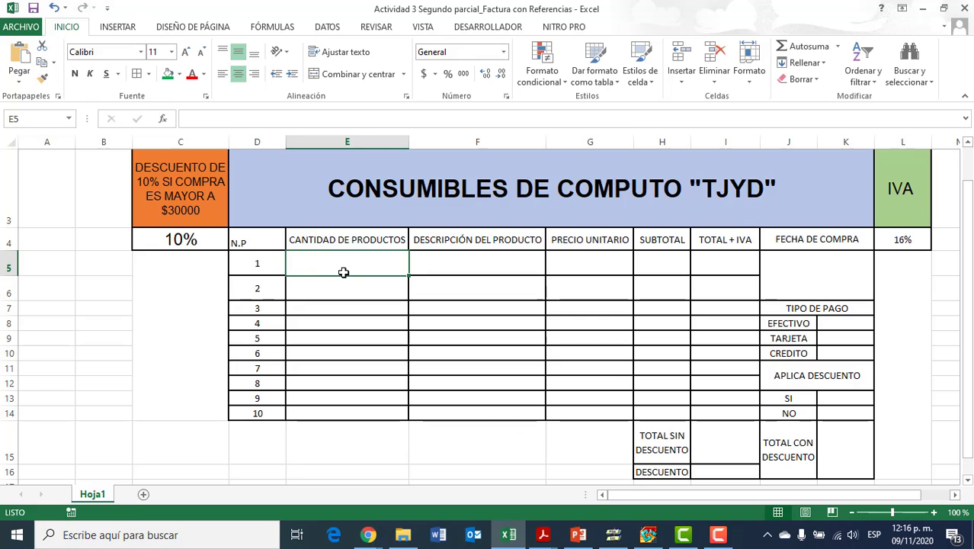
key(Tab)
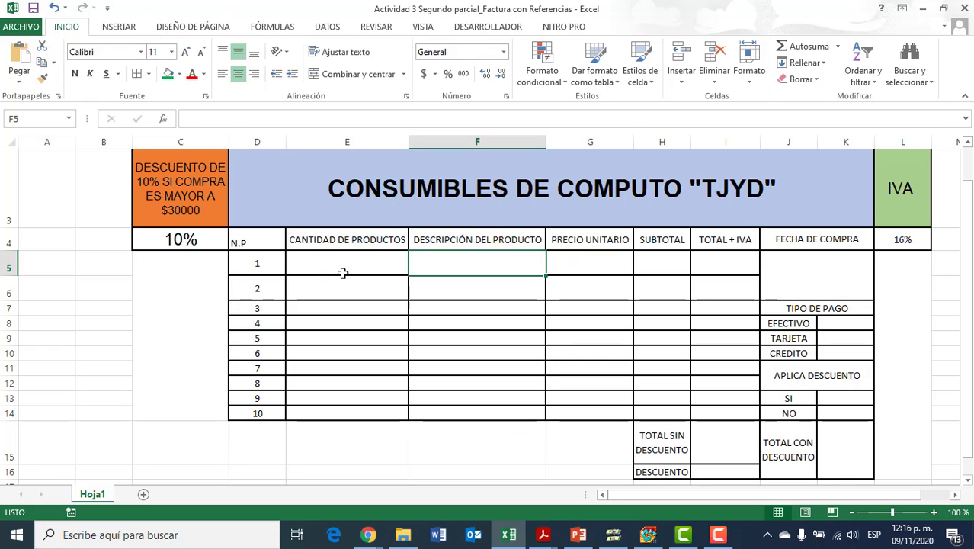
Enter descriptions TARJETAS MADRE and MEMORIAS RAM for the first two items.
text(T)
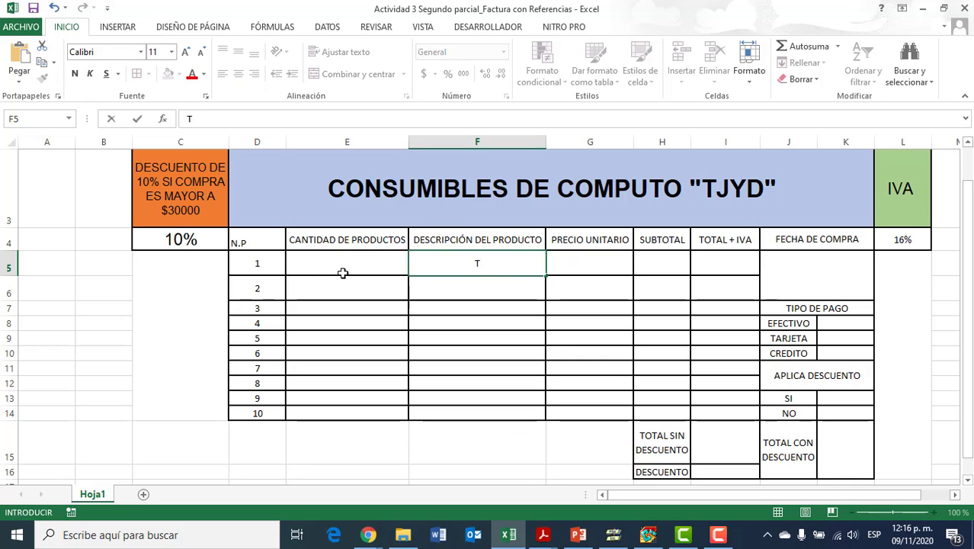
text(ARJETAS )
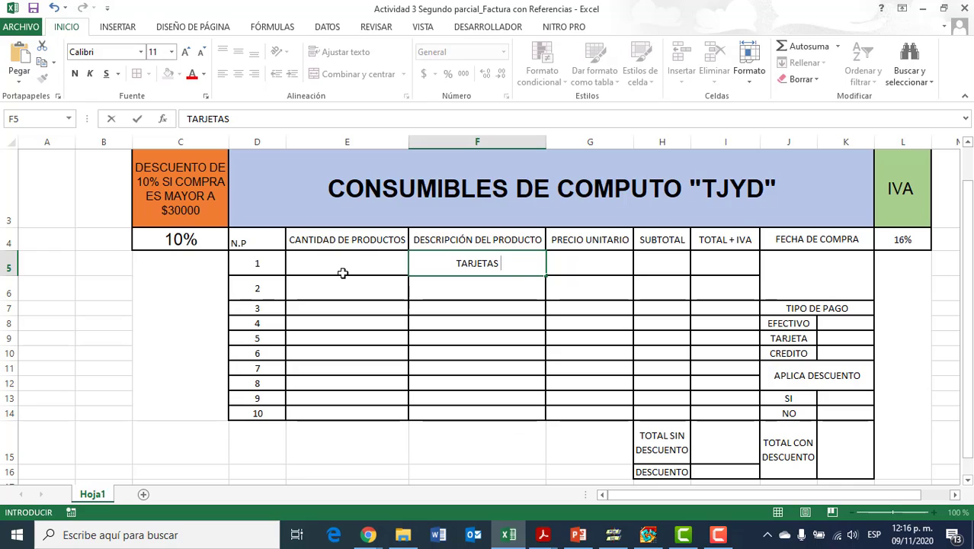
text(MADRE)
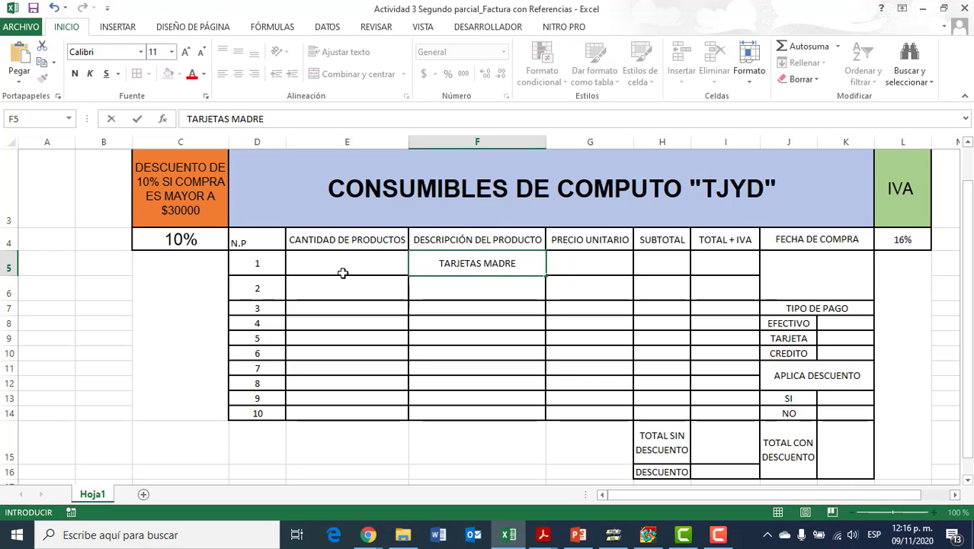
key(Return)
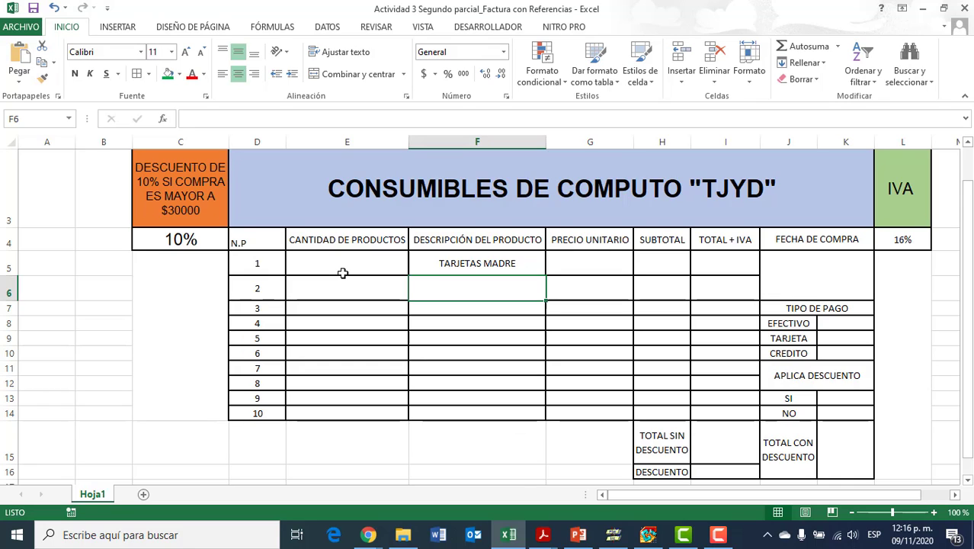
click(455, 163)
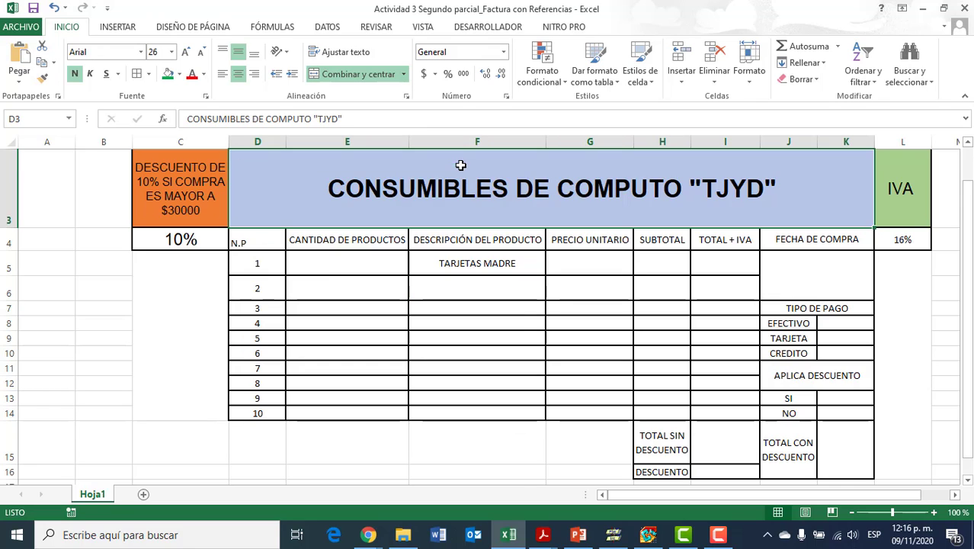
click(513, 294)
click(505, 269)
click(505, 289)
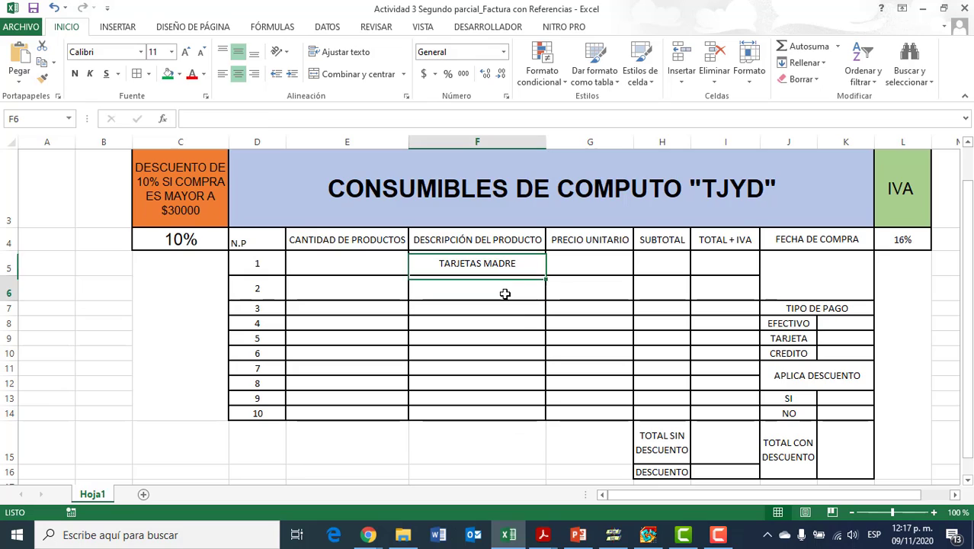
click(506, 309)
click(507, 286)
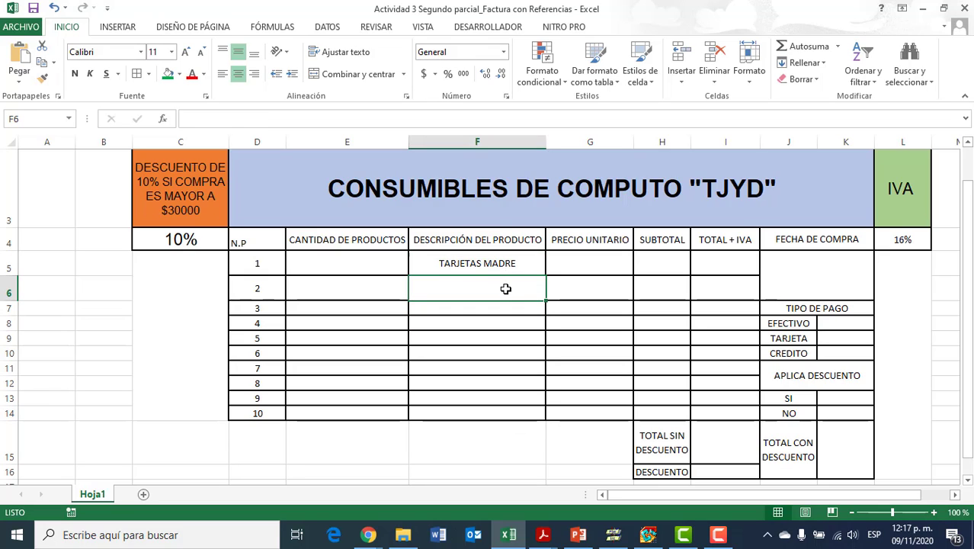
text(MEMORIAS)
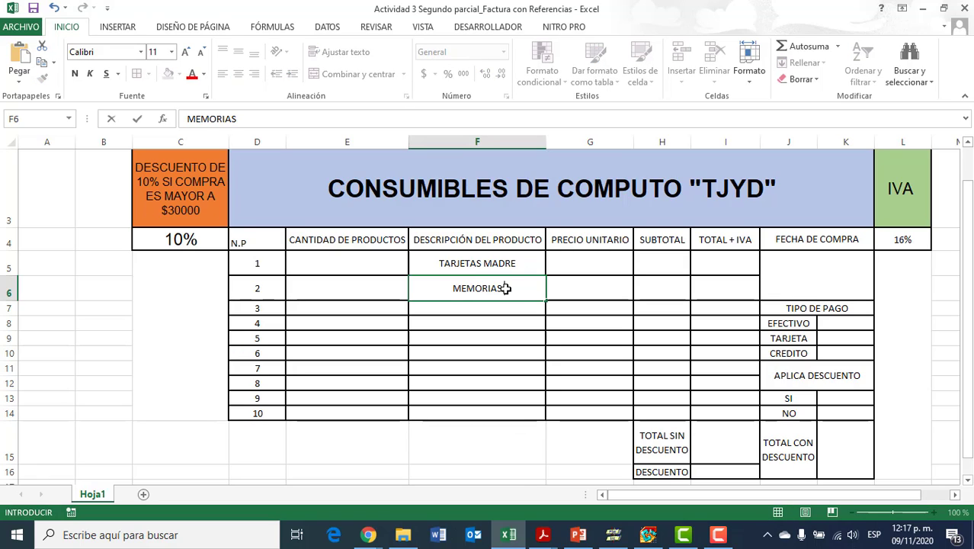
text( RAM)
key(Return)
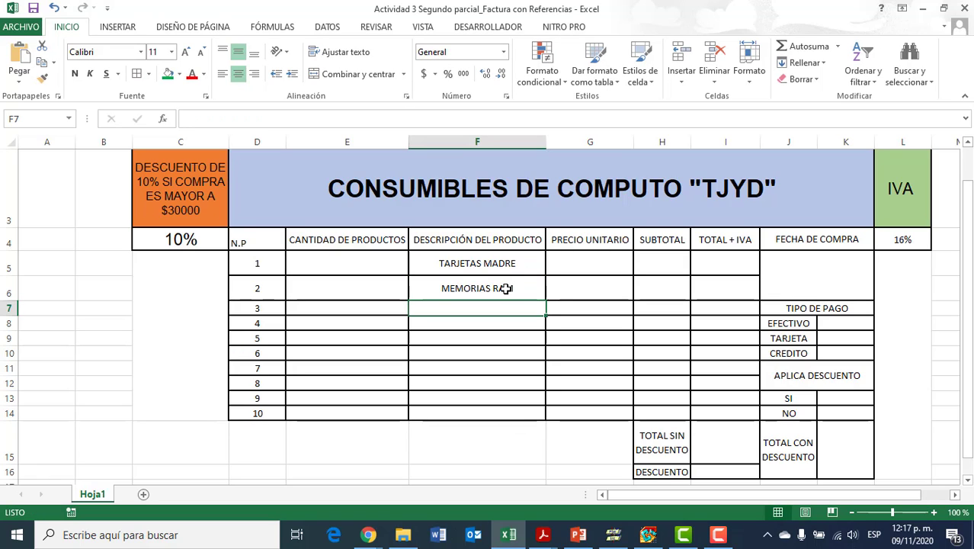
Enter descriptions MEOMORIAS USB, MOUSE OPTICO and TECLADO for items 3–5.
text(MEOM)
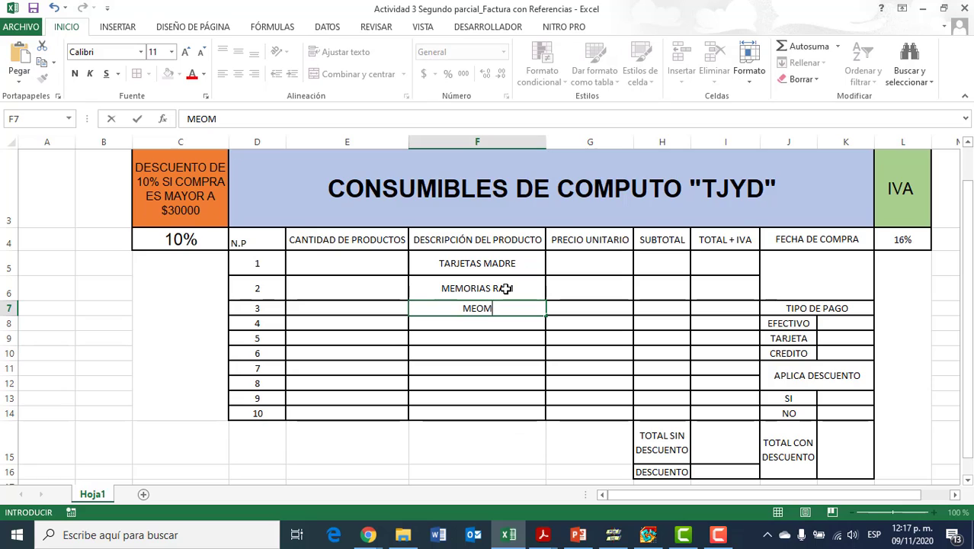
text(ORIAS)
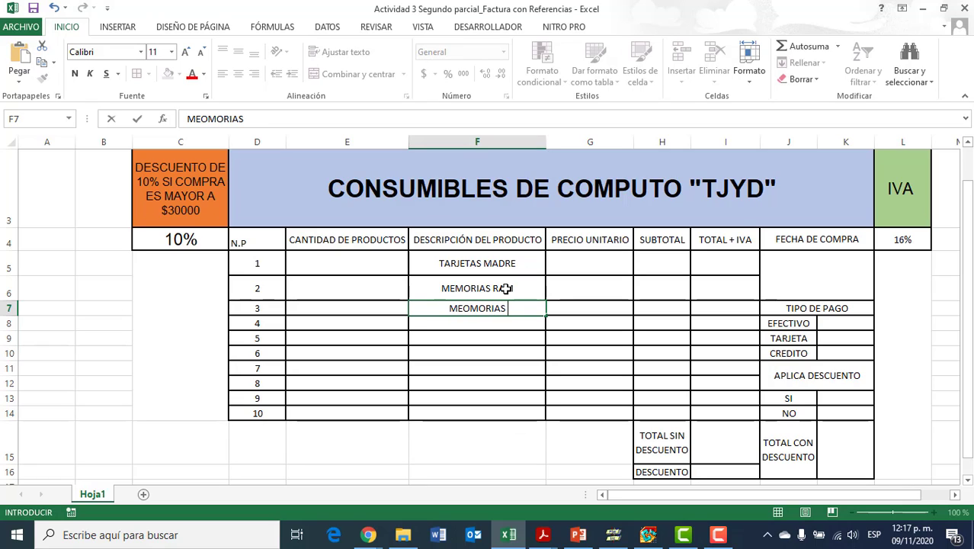
text( USB)
key(Return)
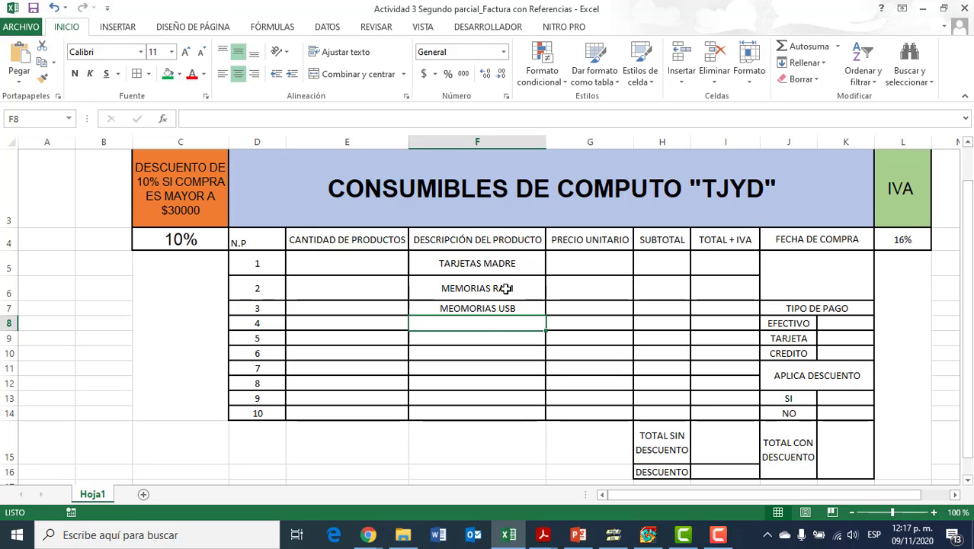
text(MOUS)
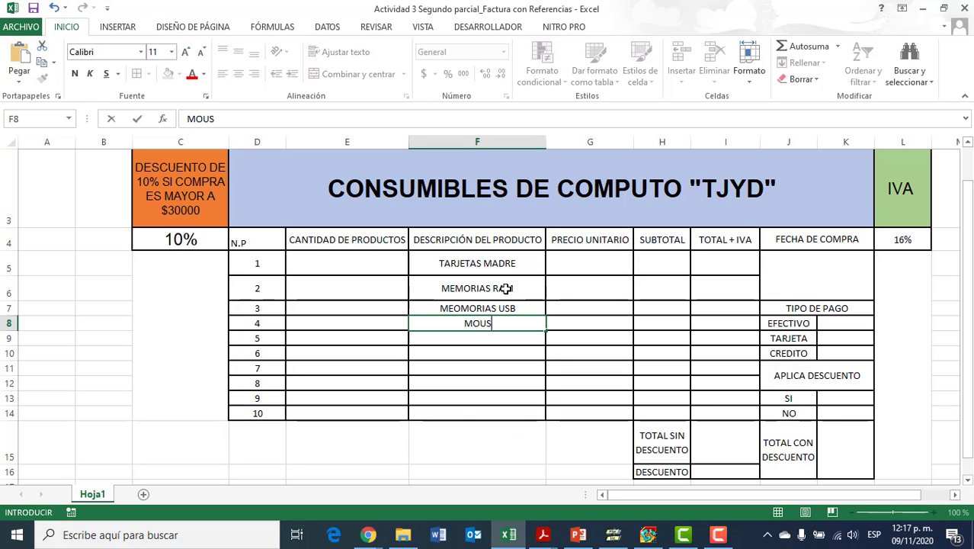
text(E OPTIV)
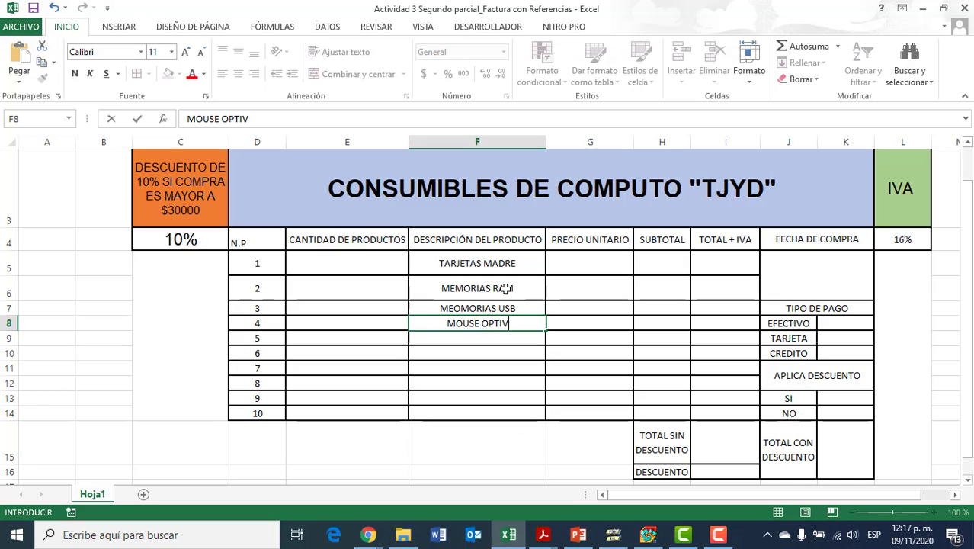
key(BackSpace)
text(CO)
key(Return)
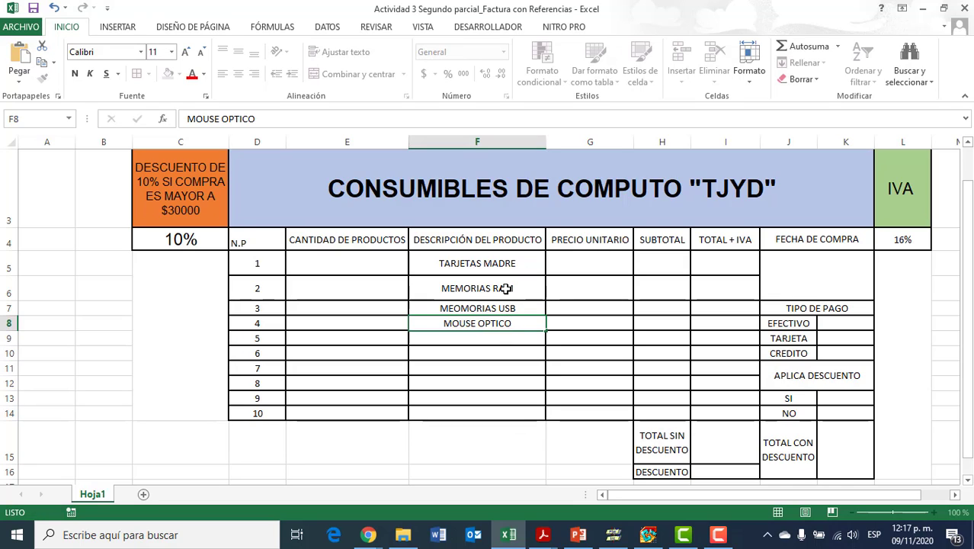
text(TECLAD)
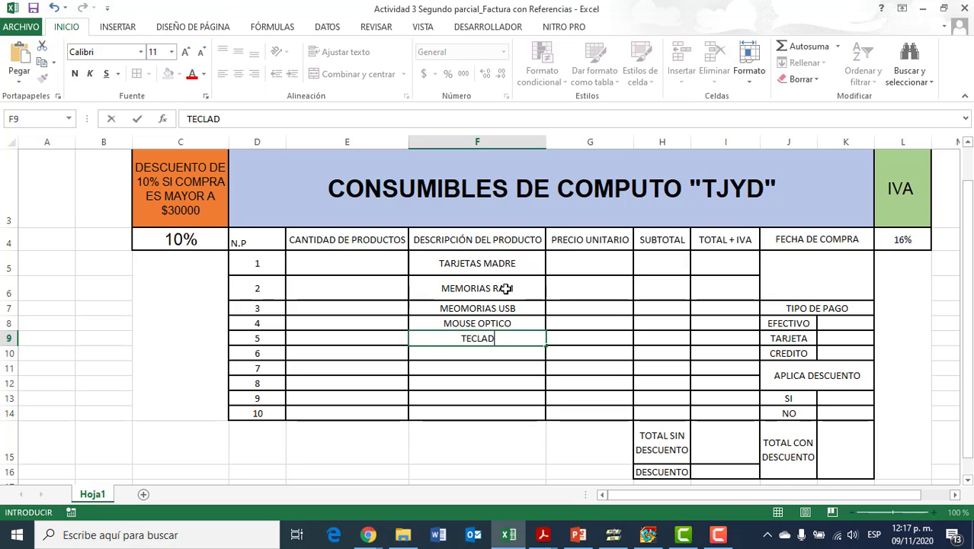
text(O)
key(Return)
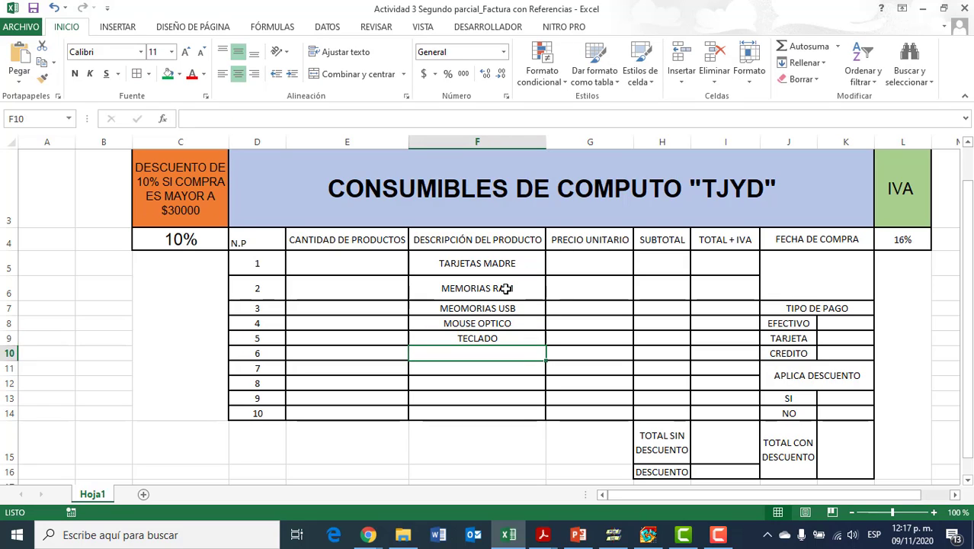
Enter MICROPROCESADOR (fixing the PREOCESADOR typo) and GABINETES for items 6–7.
text(PREOCE)
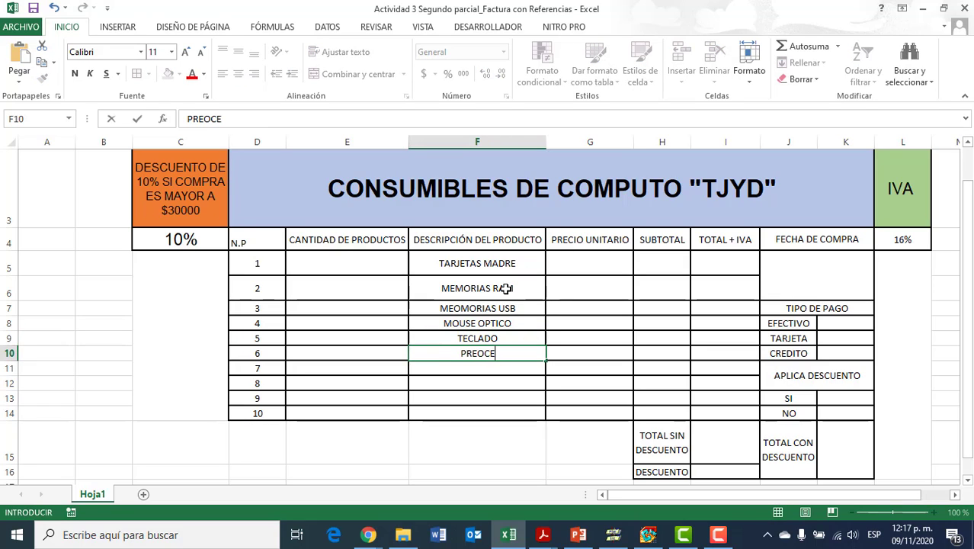
text(SADOR)
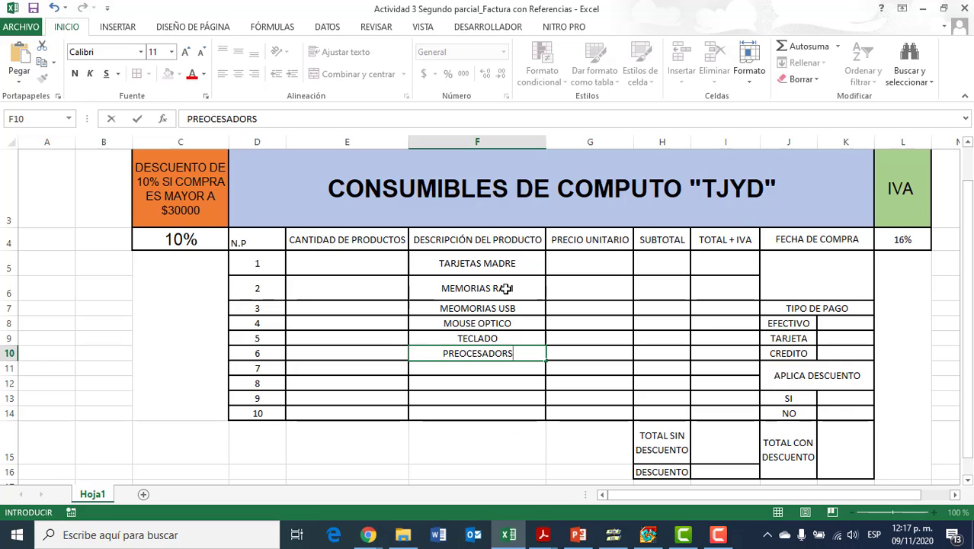
key(F2)
key(Left)
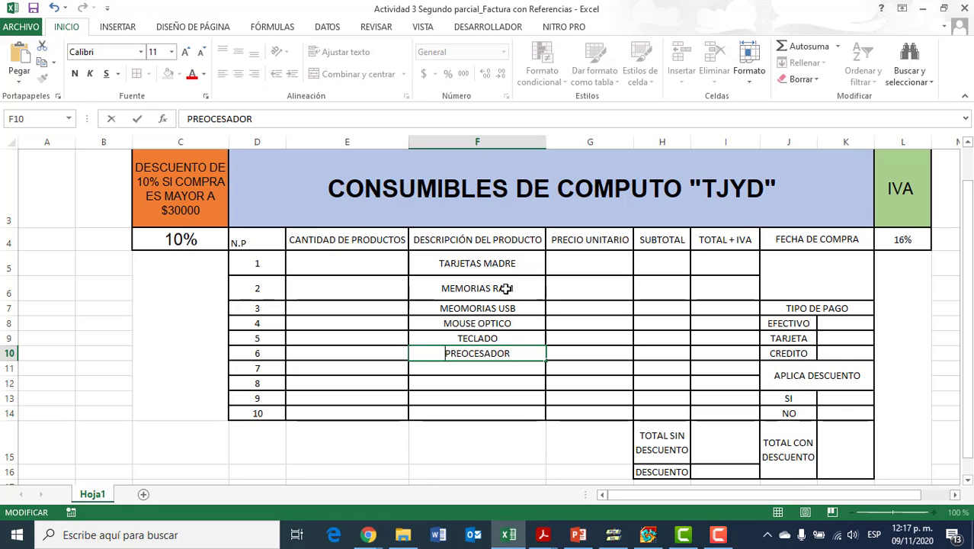
text(MICRO)
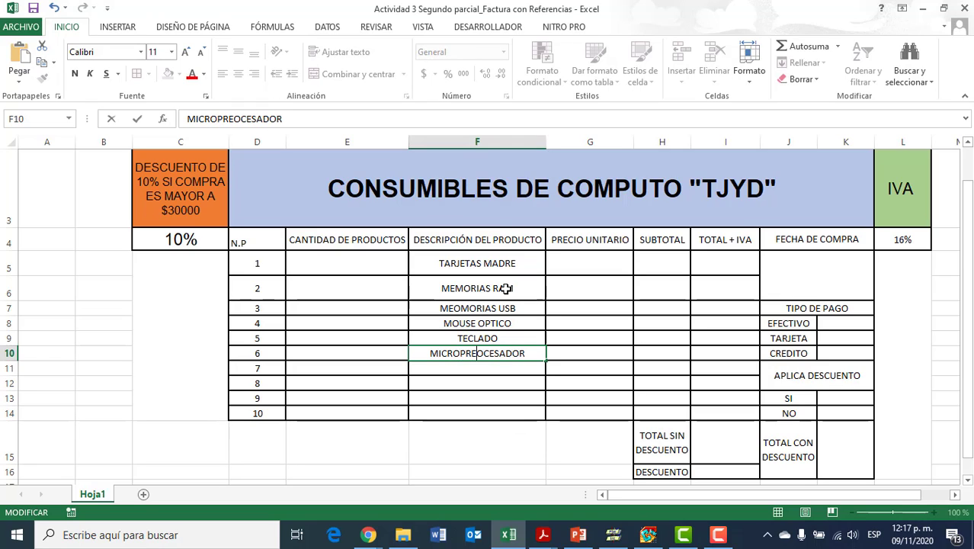
key(BackSpace)
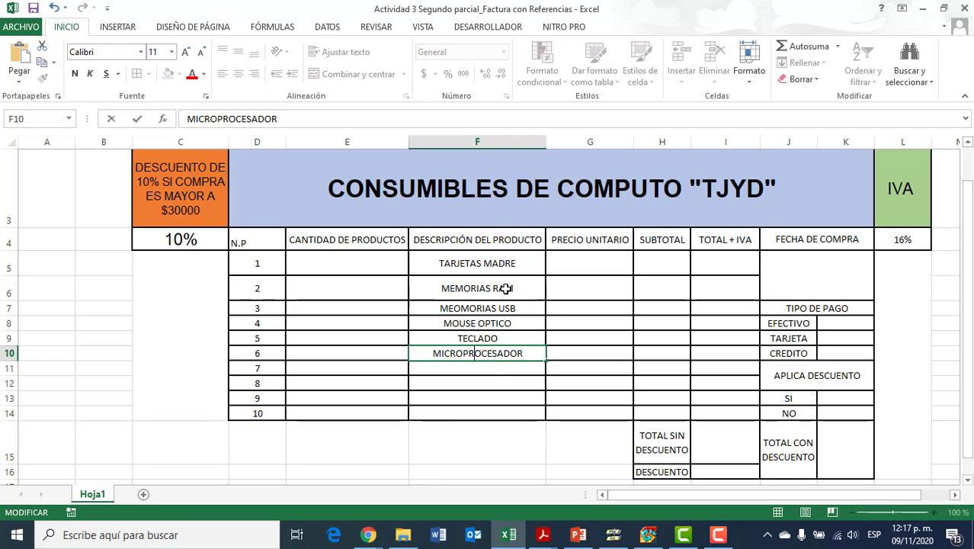
key(Return)
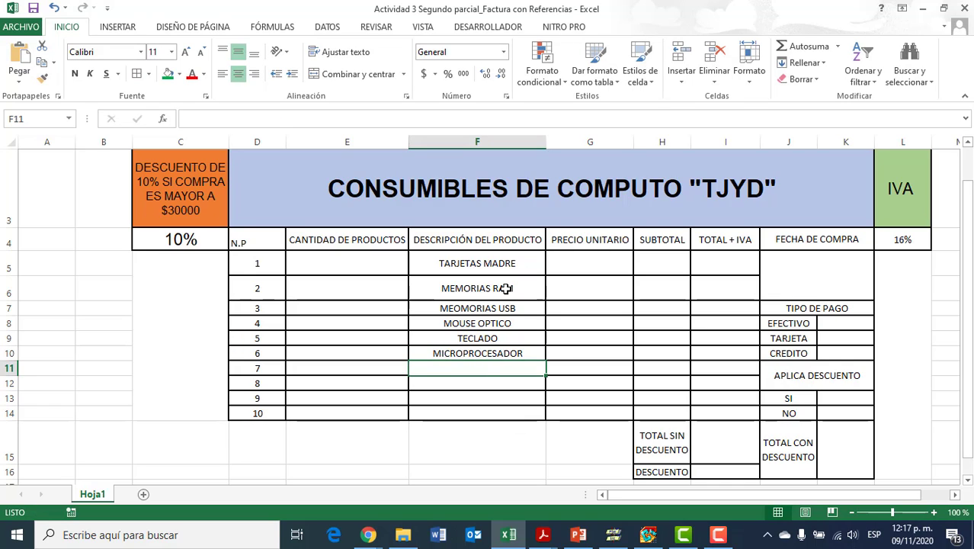
text(GABINETES)
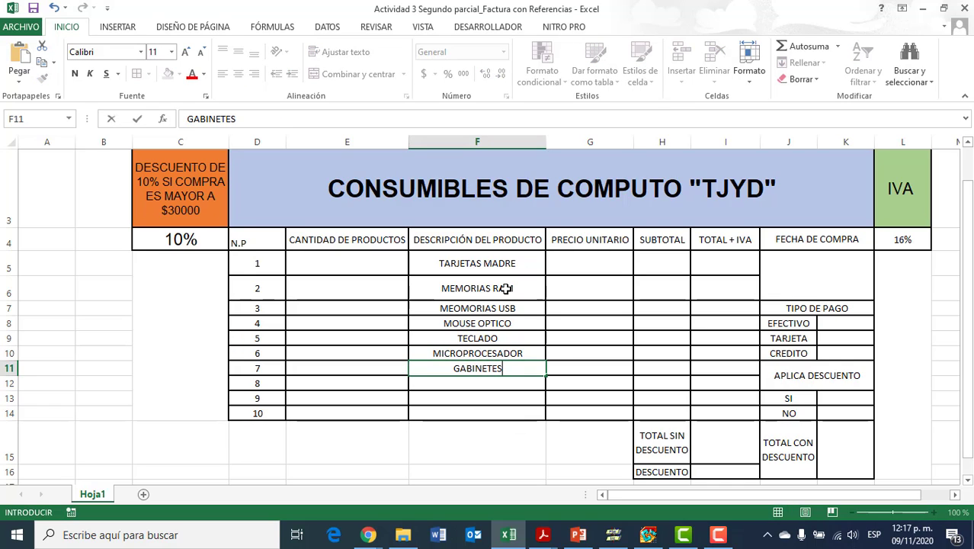
key(Return)
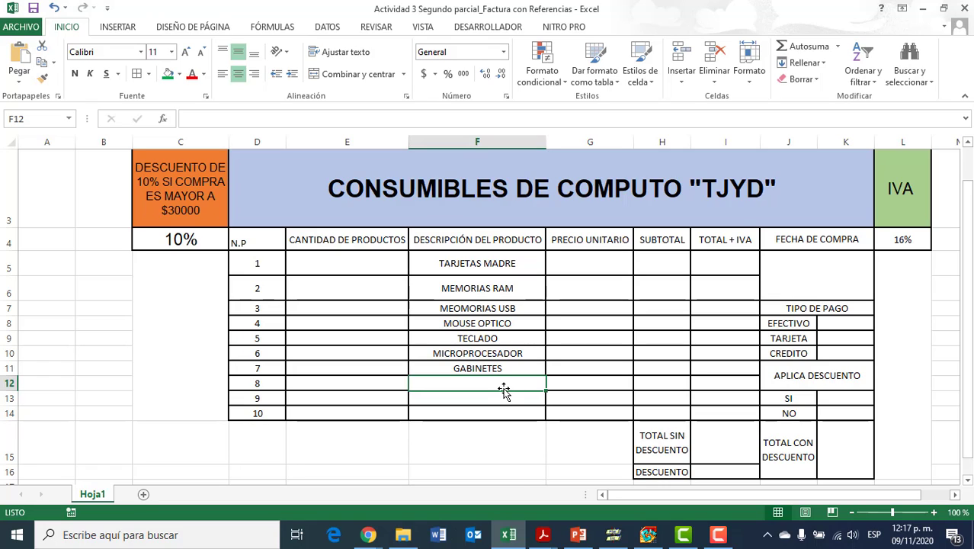
Enter DISCOS DUROS INTERNO, DISCO DURO EXTERNO and start typing CAMARAS WEB for items 8–10.
text(DISCOS)
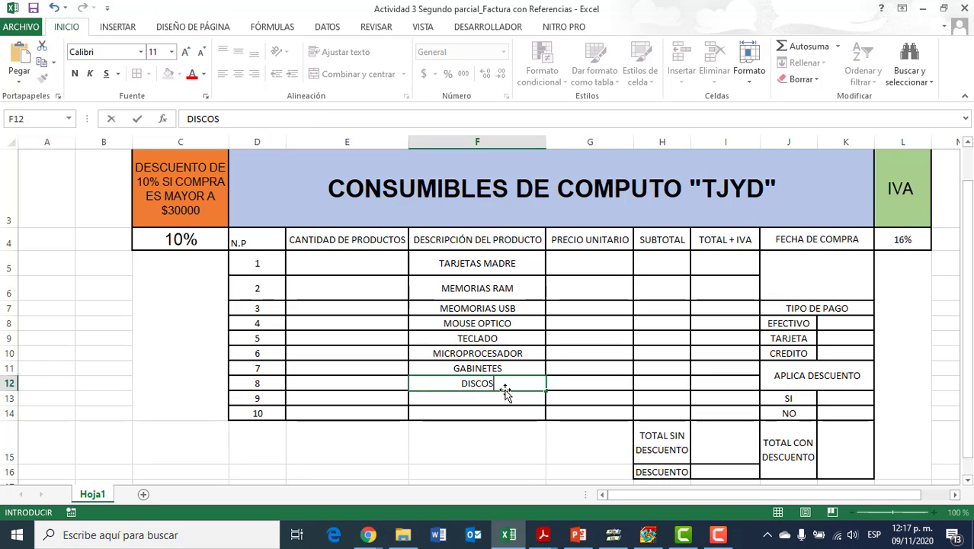
text( DUOR)
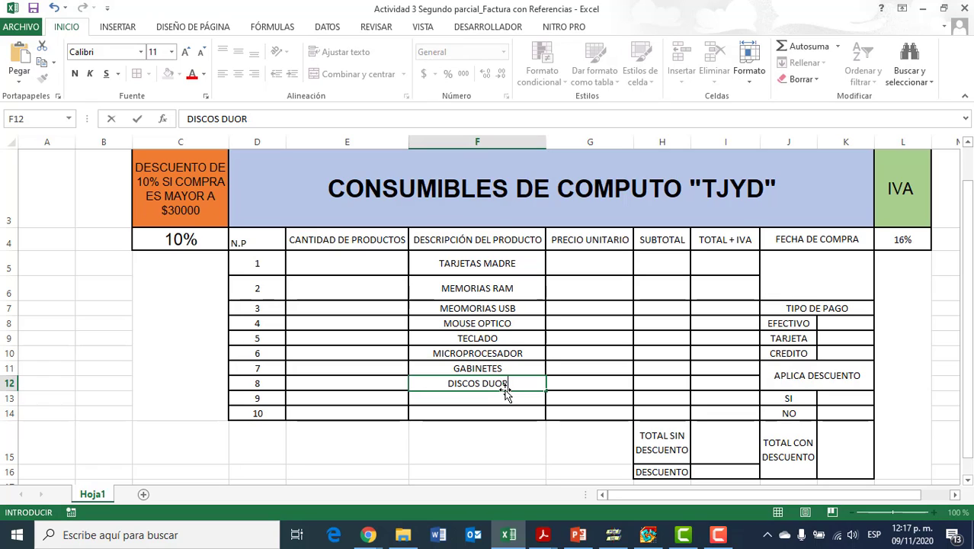
key(BackSpace)
key(BackSpace)
text(ROS)
key(Return)
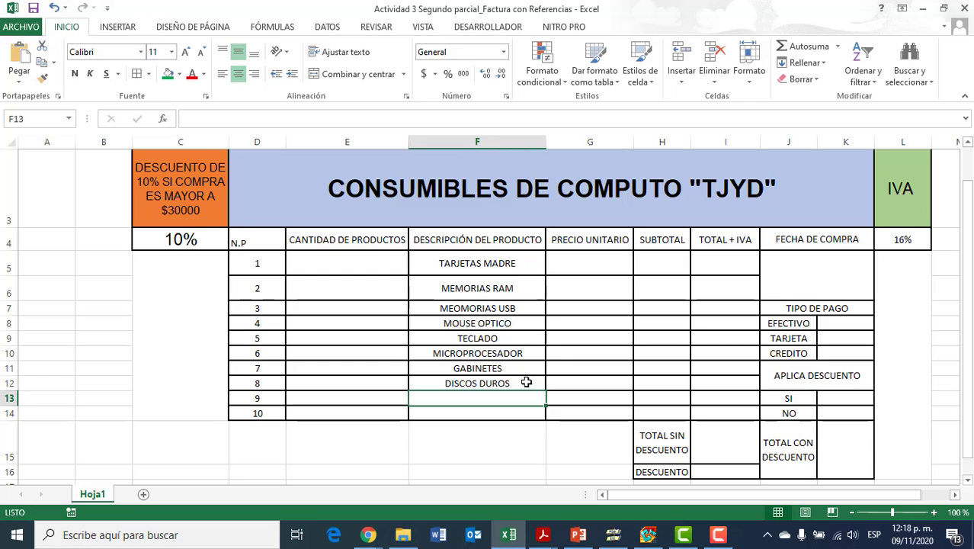
double_click(526, 383)
text(INT)
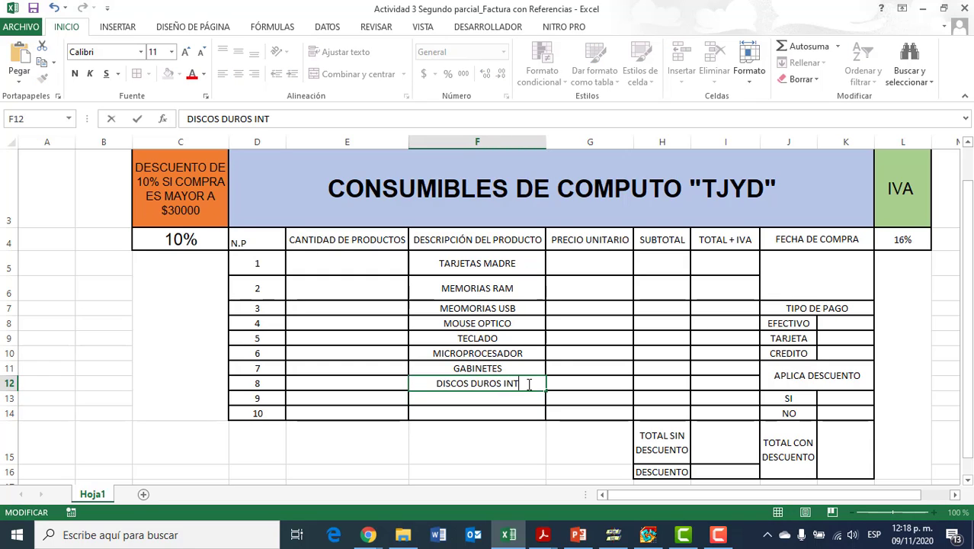
text(ERNO)
key(Return)
text(D)
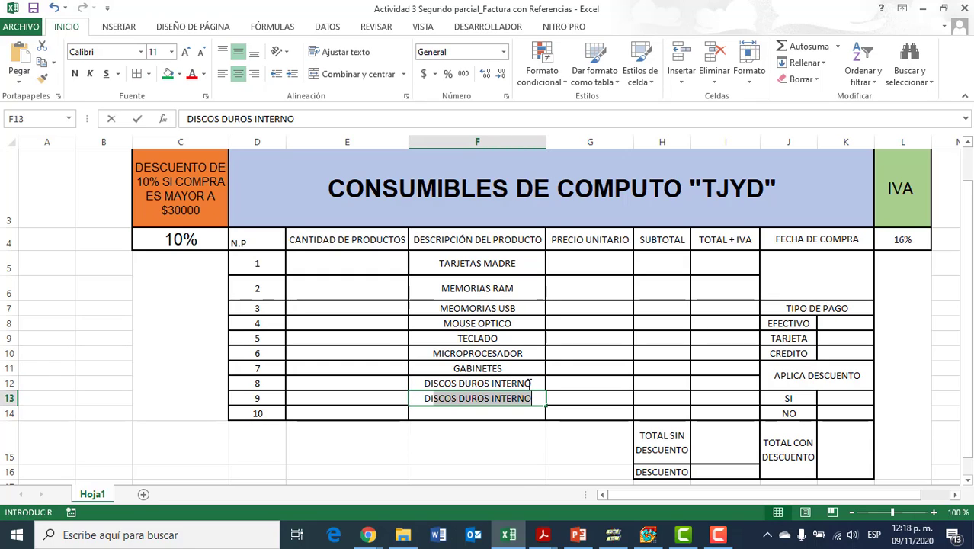
text(ISCO DURO)
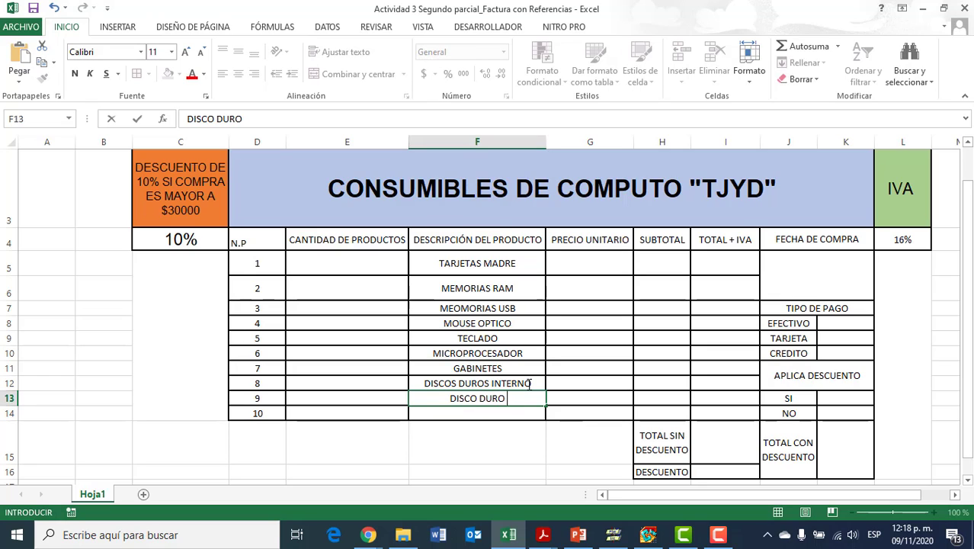
text( EXTERN)
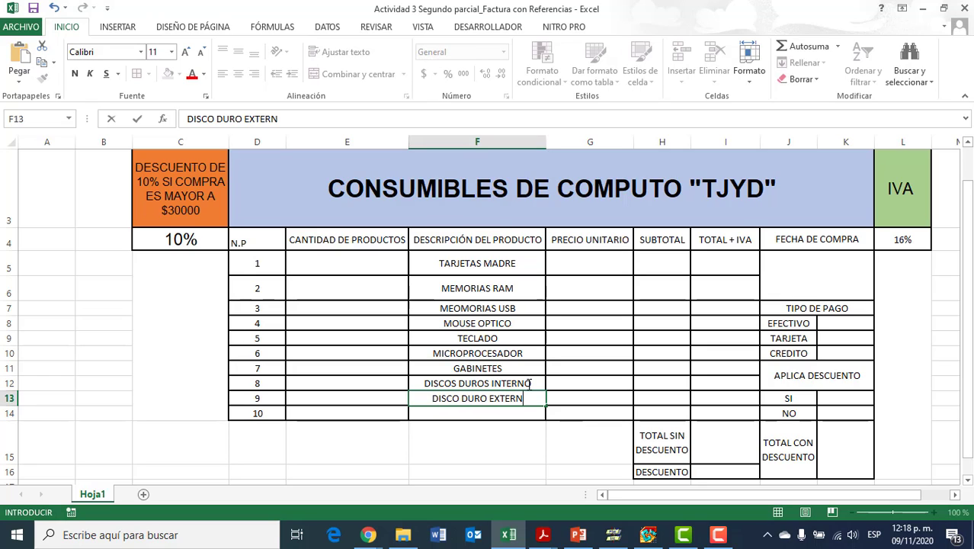
text(O)
key(Return)
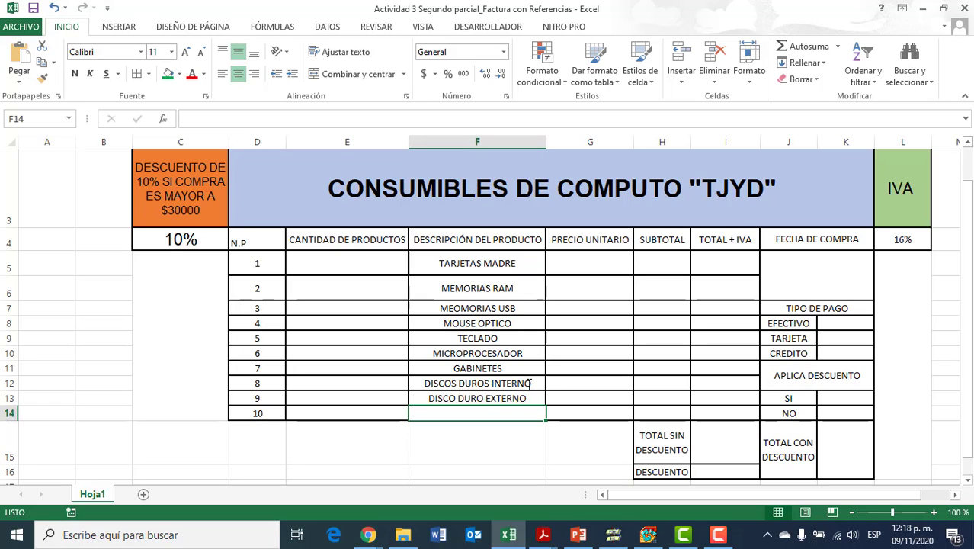
text(CAMA)
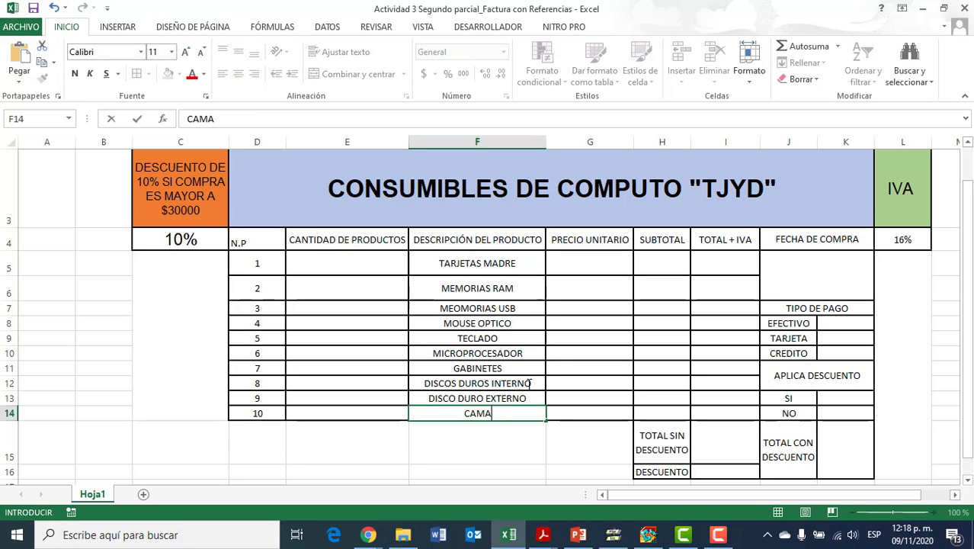
text(RAS WE)
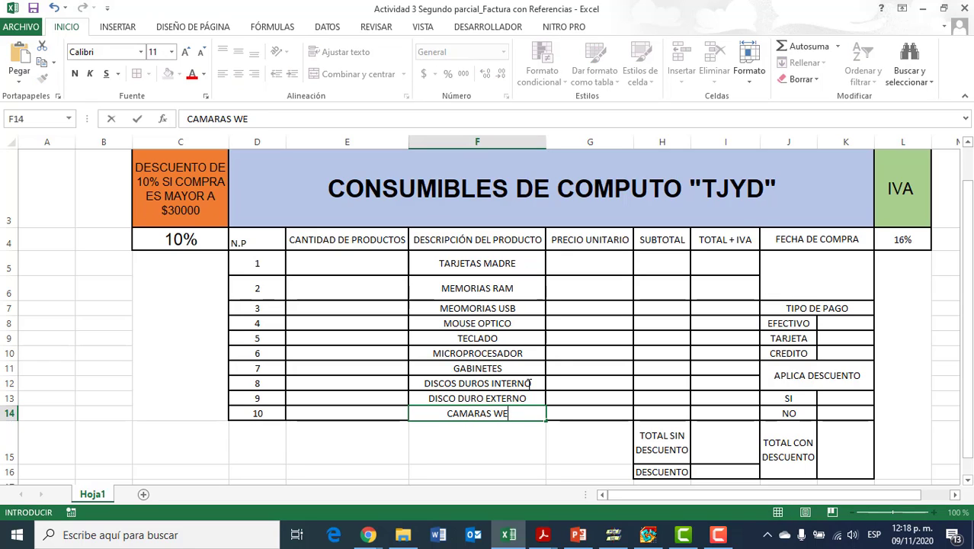
text(B)
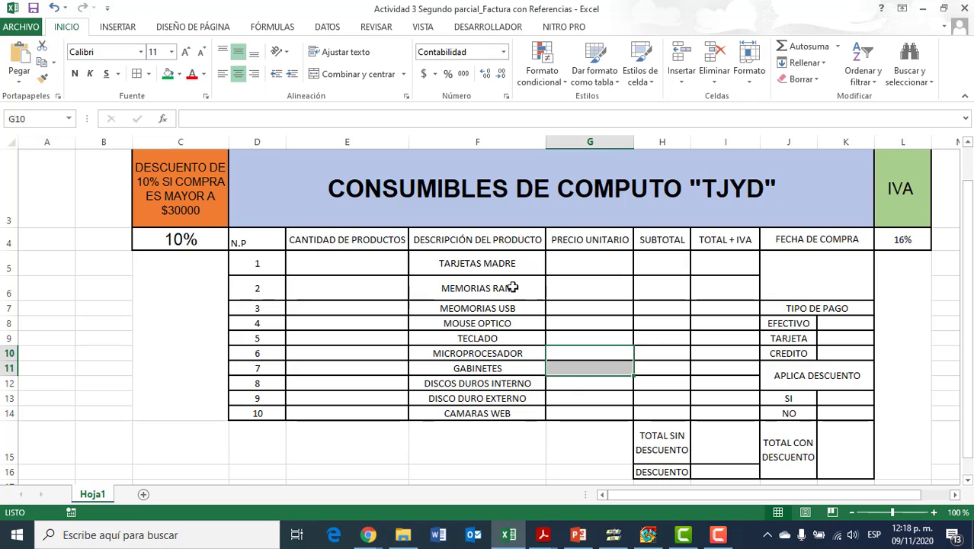
click(499, 267)
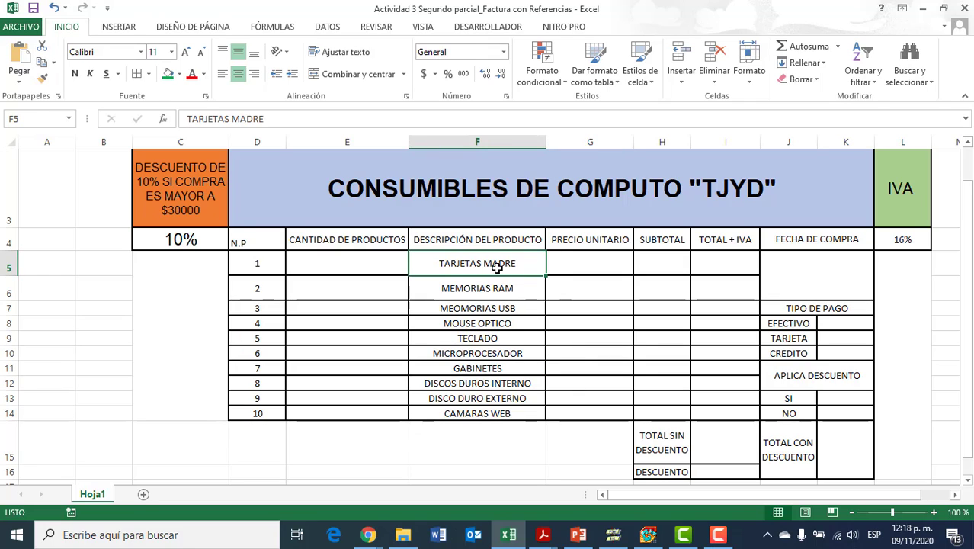
drag(495, 265, 488, 416)
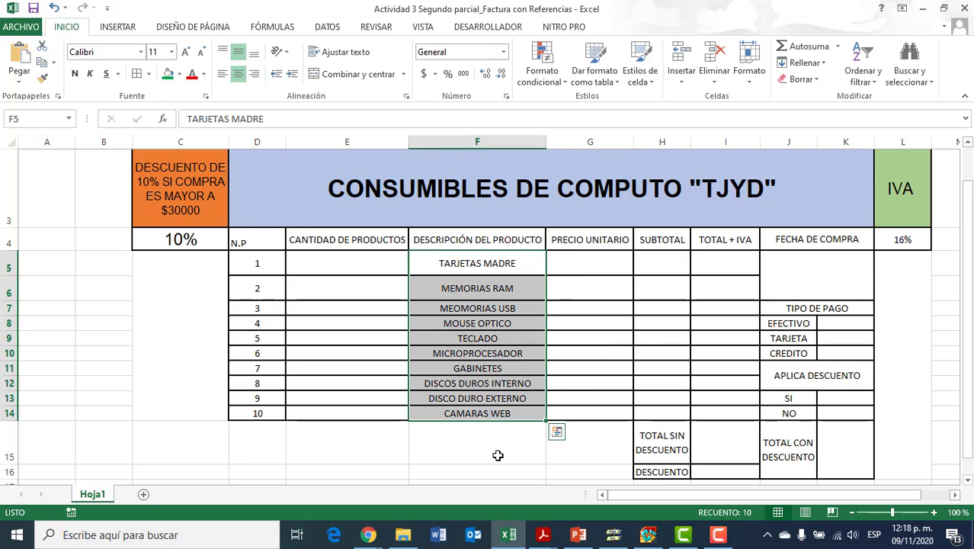
click(361, 260)
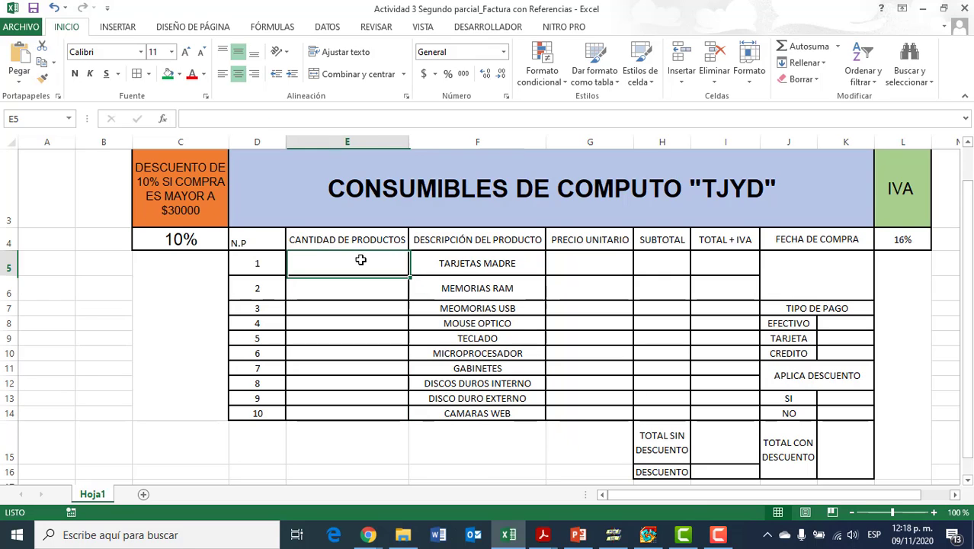
click(469, 260)
click(477, 308)
click(525, 451)
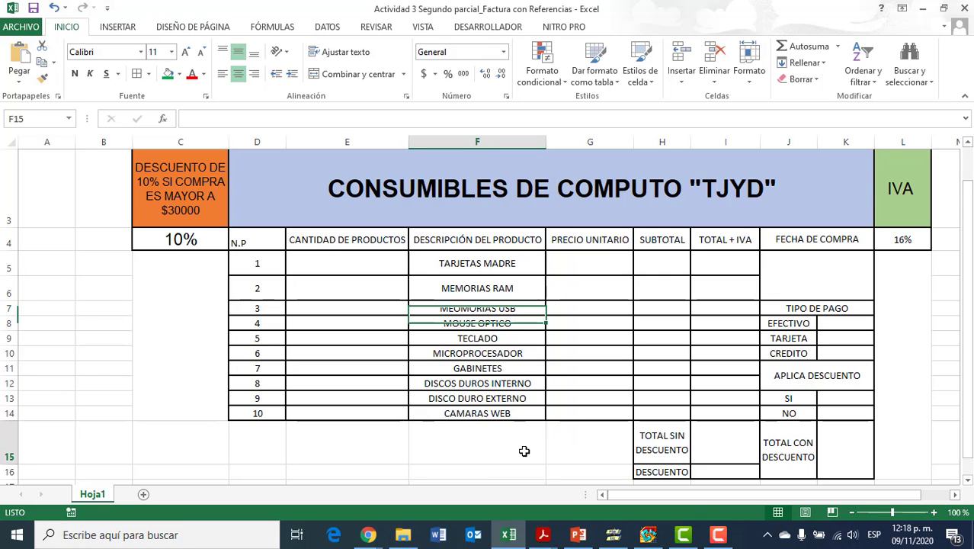
click(473, 267)
click(347, 262)
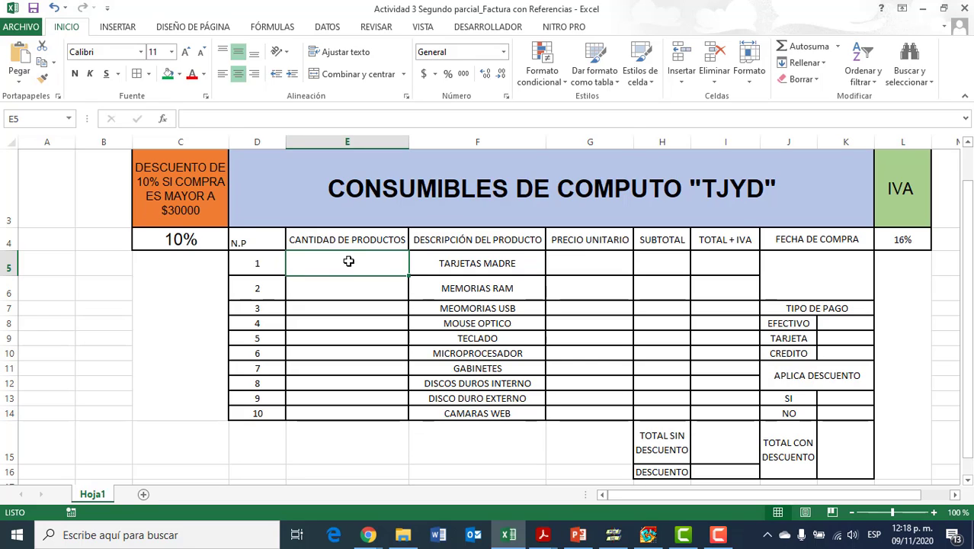
click(453, 289)
click(467, 266)
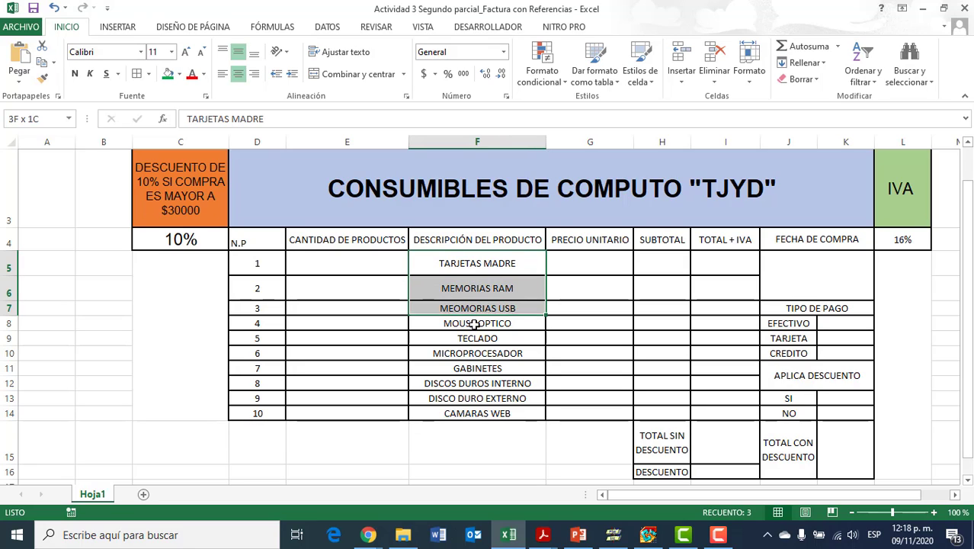
drag(470, 265, 477, 413)
click(352, 266)
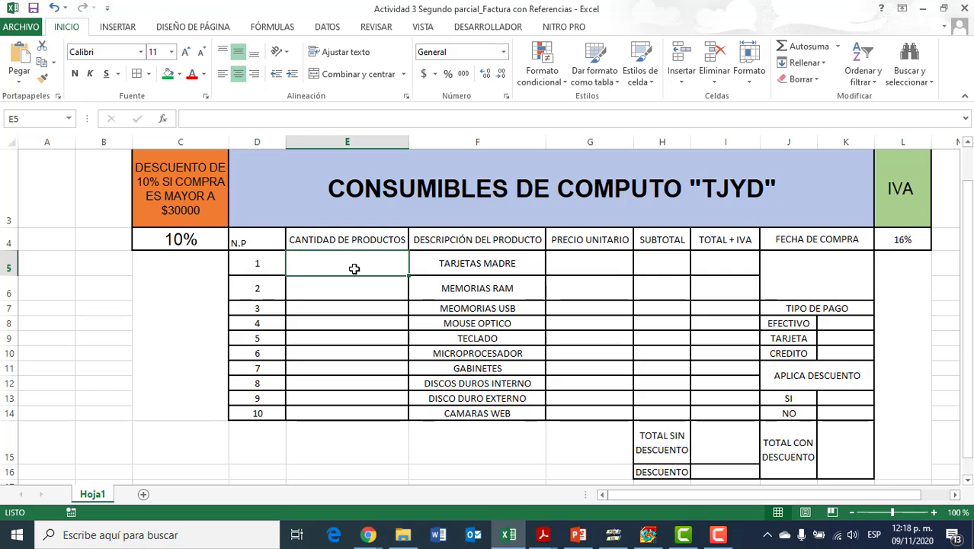
Enter quantities 7, 10, 10, 5 and 5 for the first five products.
text(7)
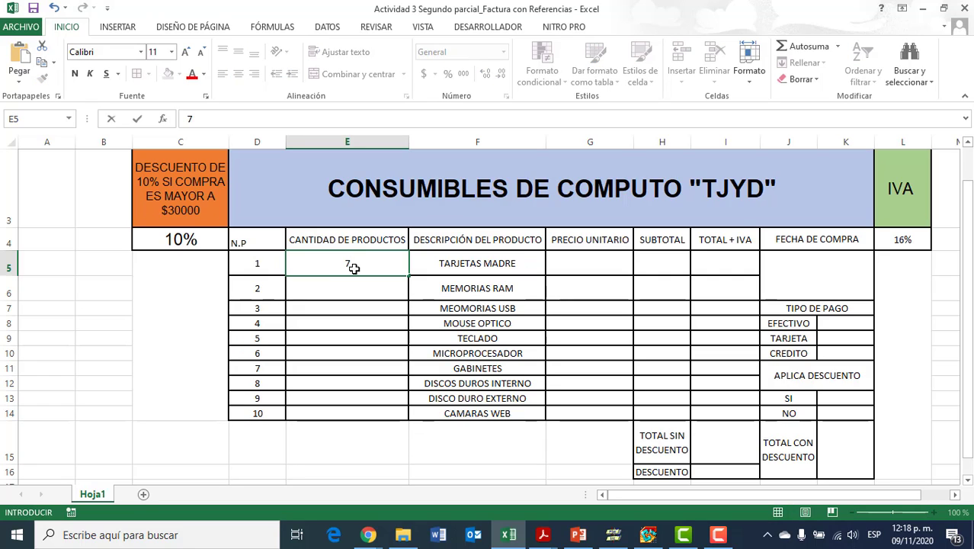
key(Return)
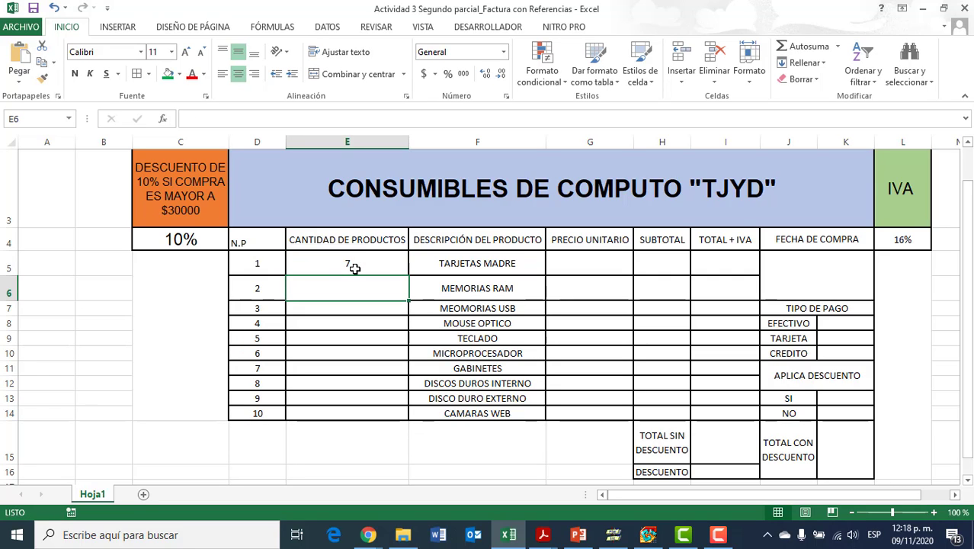
text(1)
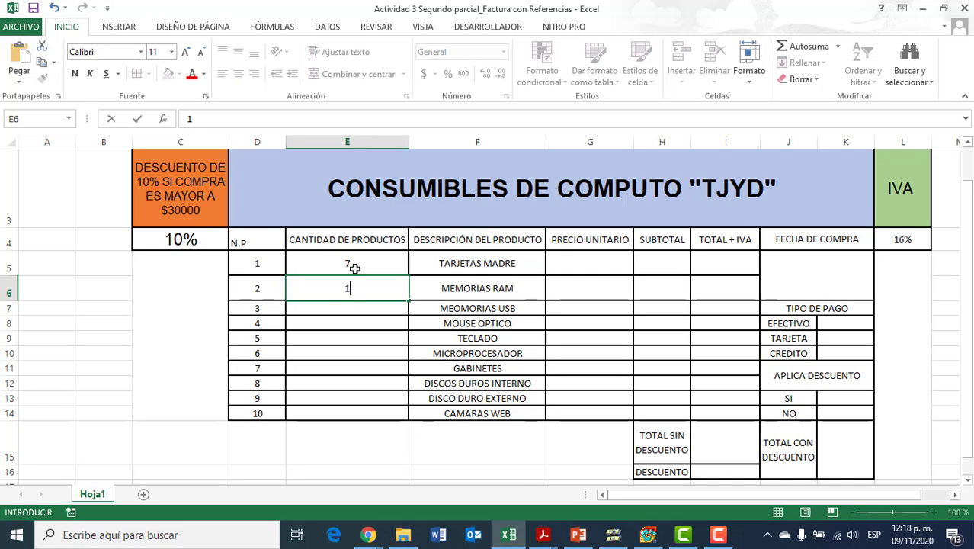
text(0)
key(Return)
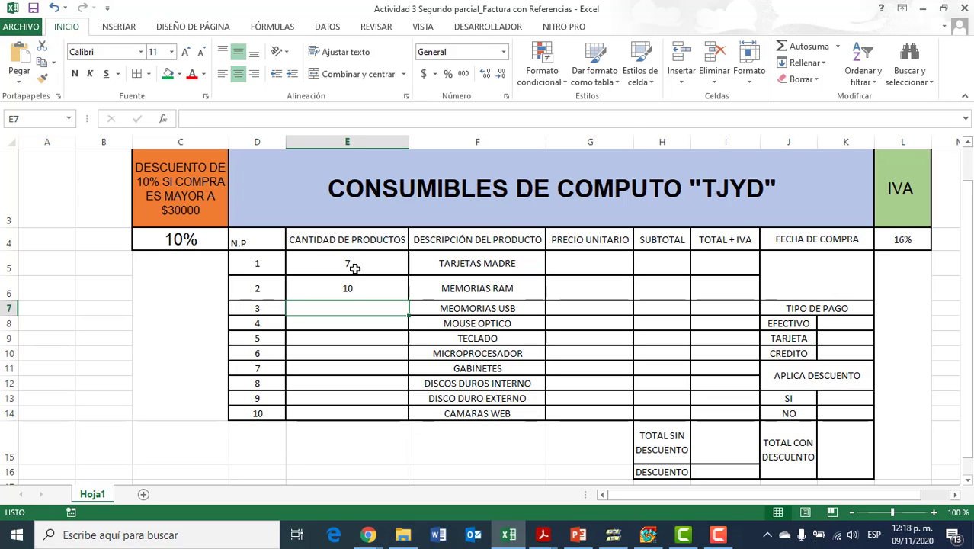
text(10)
key(Return)
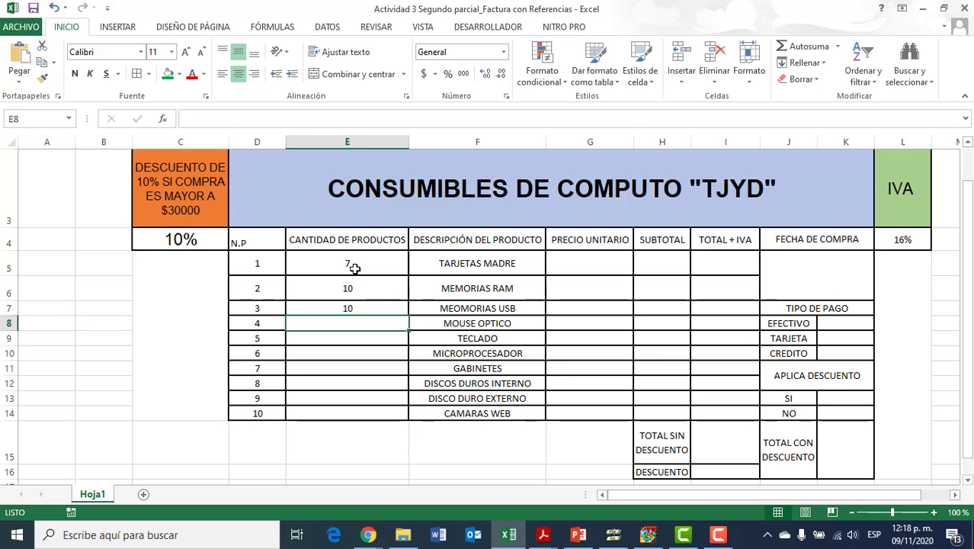
text(5)
key(Return)
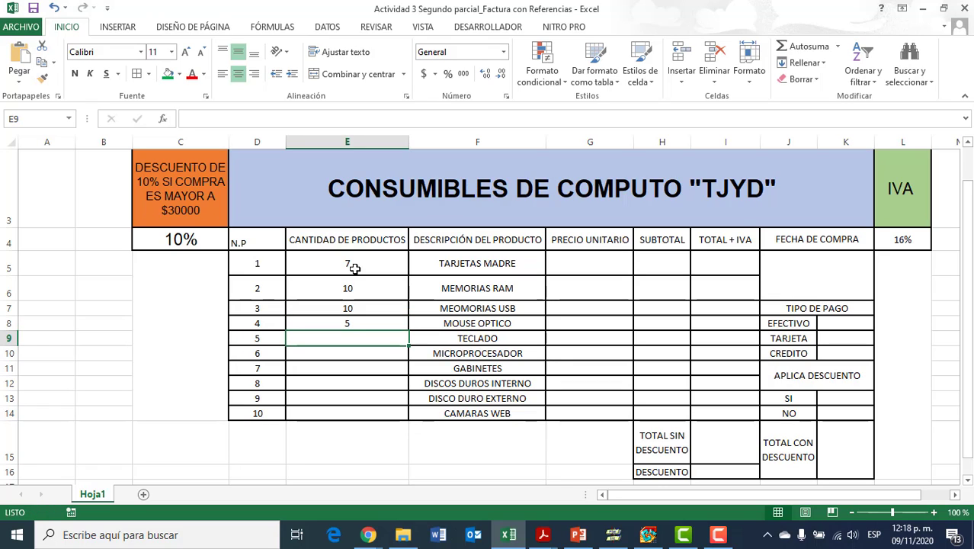
text(5)
key(Return)
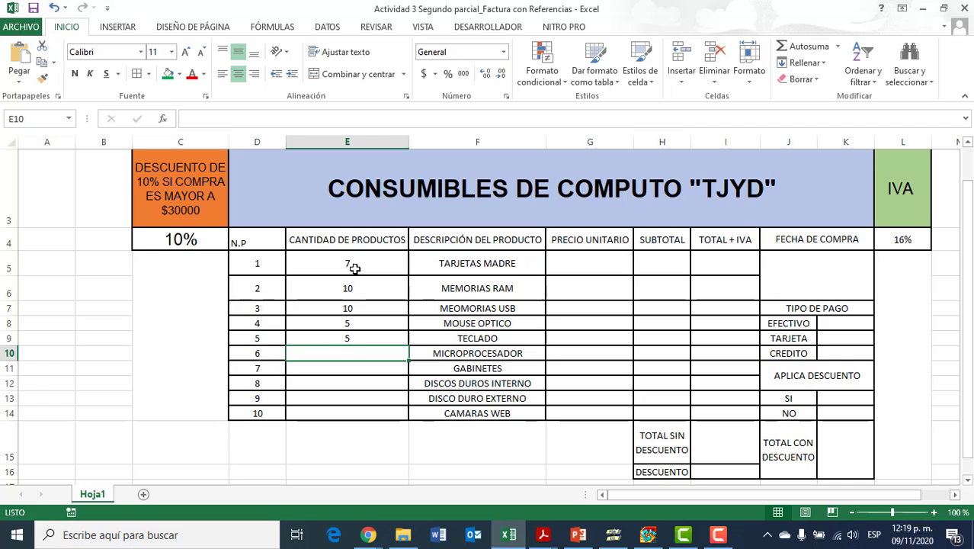
Enter quantities 4, 3, 5, 5 and 7 for MICROPROCESADOR through CAMARAS WEB.
text(4)
key(Return)
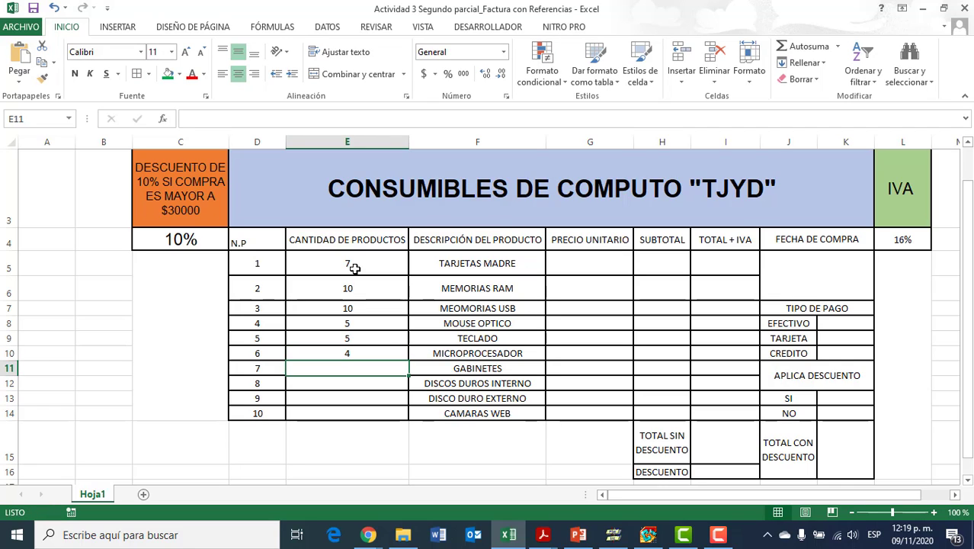
text(3)
key(Return)
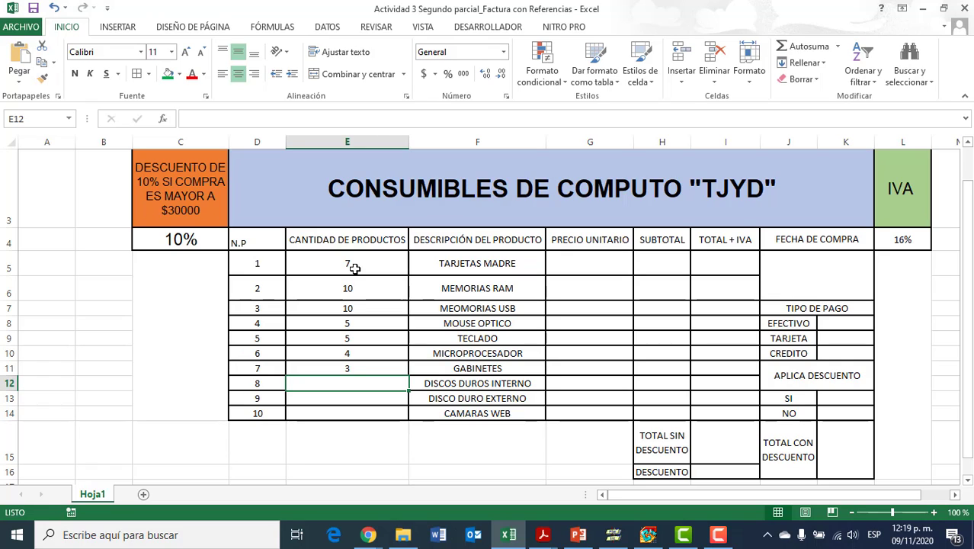
text(5)
key(Return)
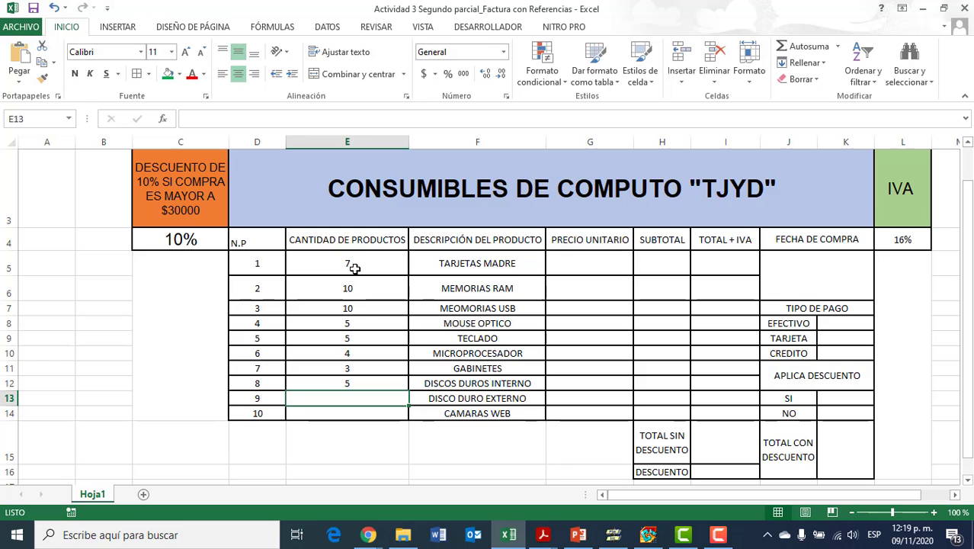
text(5)
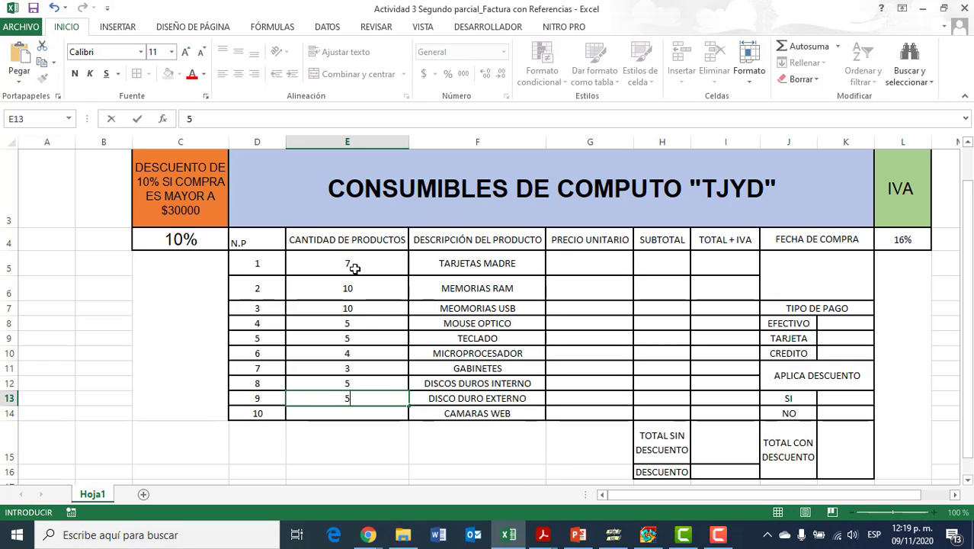
key(Return)
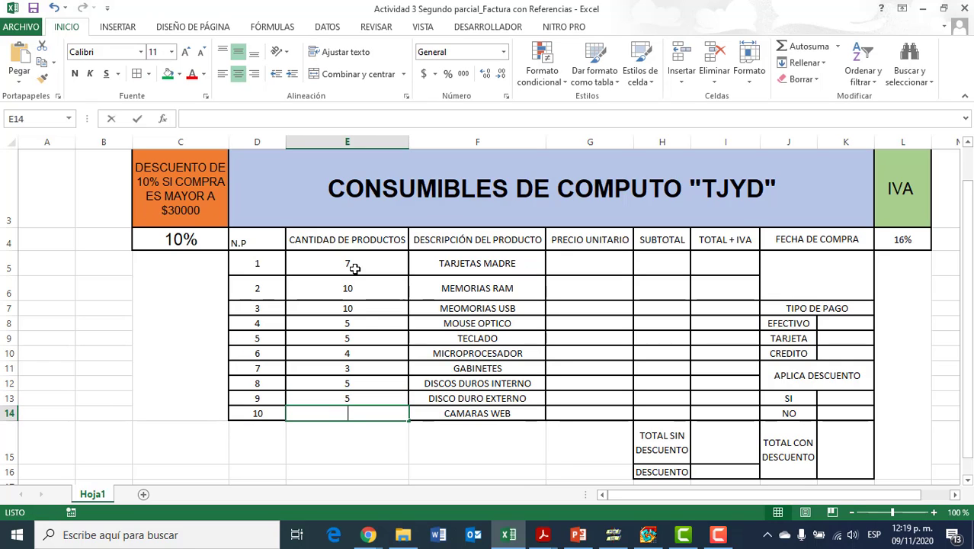
text(7)
key(Tab)
key(Tab)
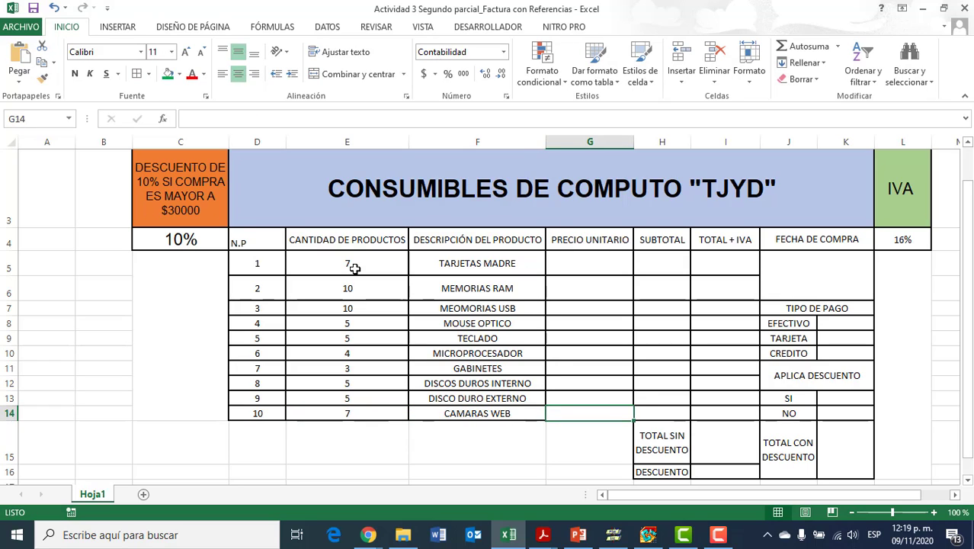
key(Up)
key(Up)
key(Up)
key(Up)
key(Up)
key(Up)
key(Up)
key(Up)
key(Up)
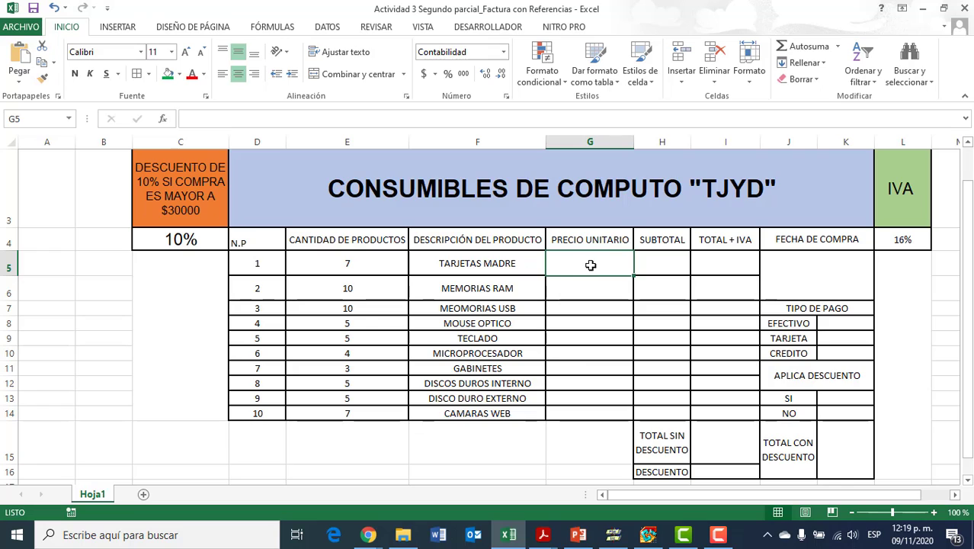
Select the unit price cells G5:G14 and apply the Moneda currency format.
drag(591, 264, 606, 415)
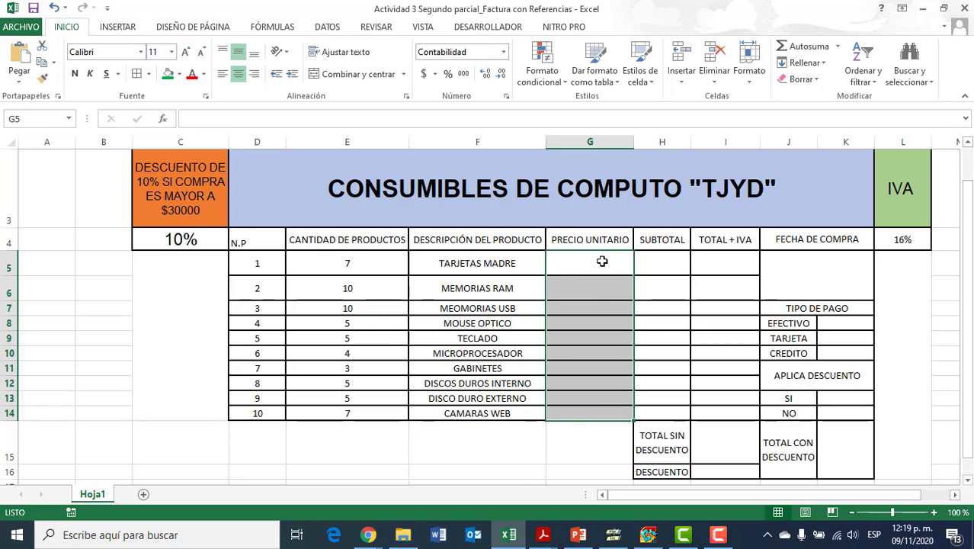
drag(602, 261, 590, 419)
mouse_move(628, 267)
mouse_down()
mouse_move(598, 304)
mouse_move(589, 417)
mouse_up()
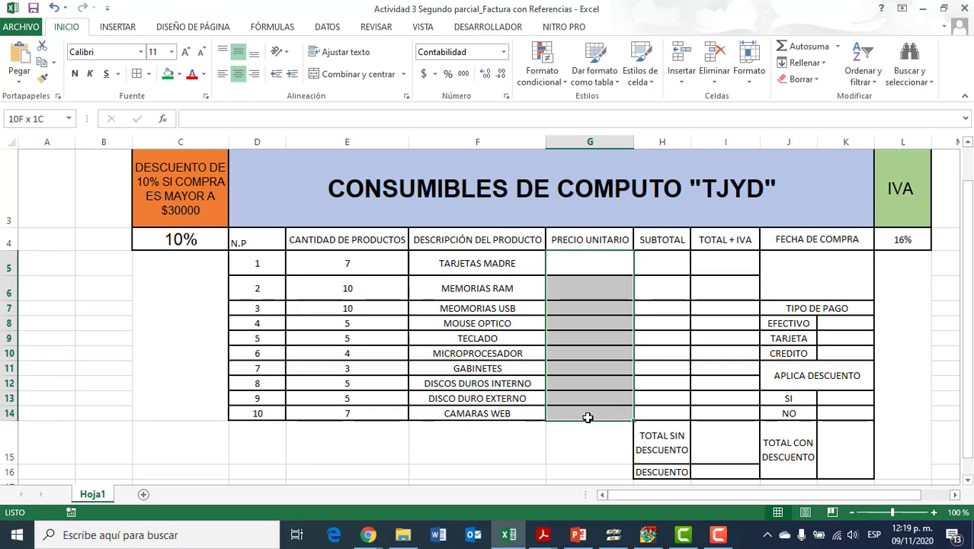
click(504, 52)
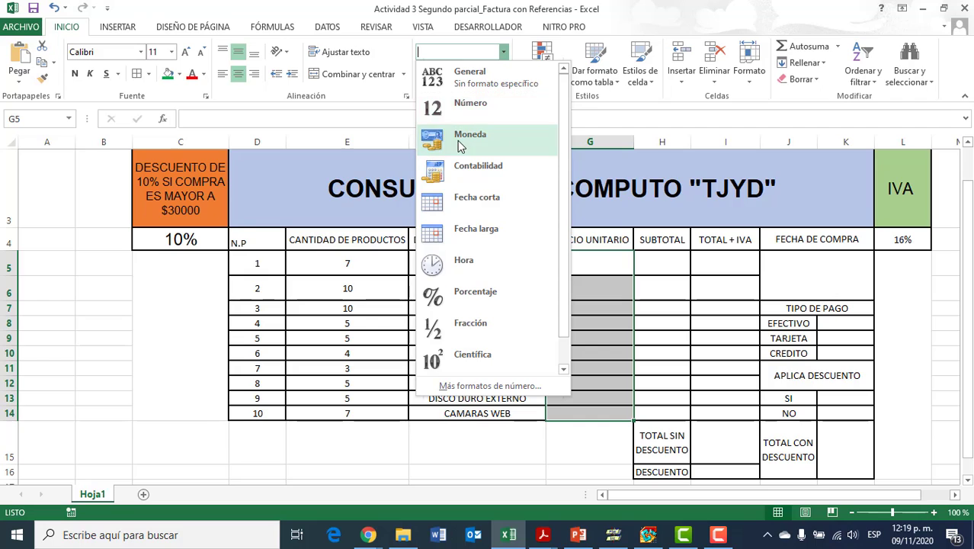
click(459, 146)
Reselect G5:G14 and apply Moneda again to the whole price column, ending on G5.
click(602, 267)
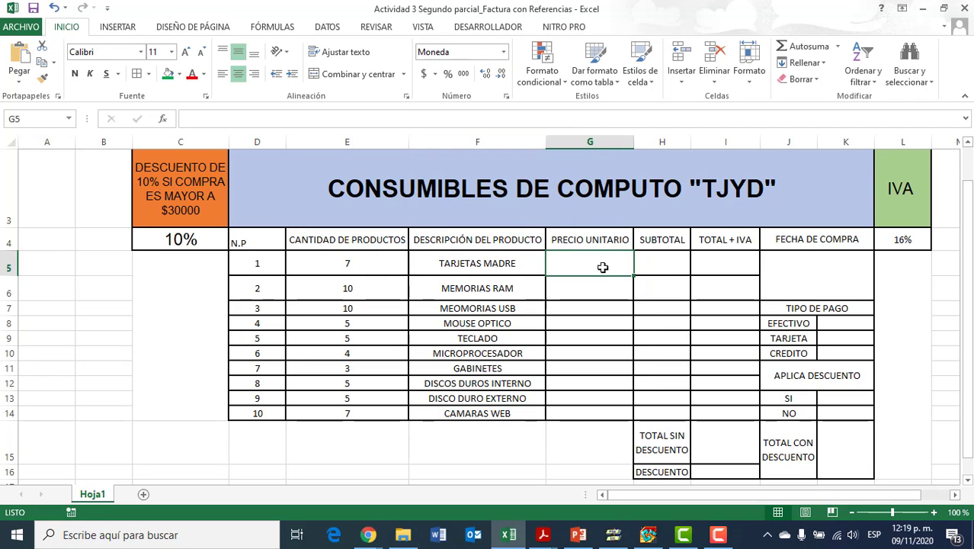
click(669, 266)
click(606, 259)
click(613, 285)
click(619, 309)
click(618, 323)
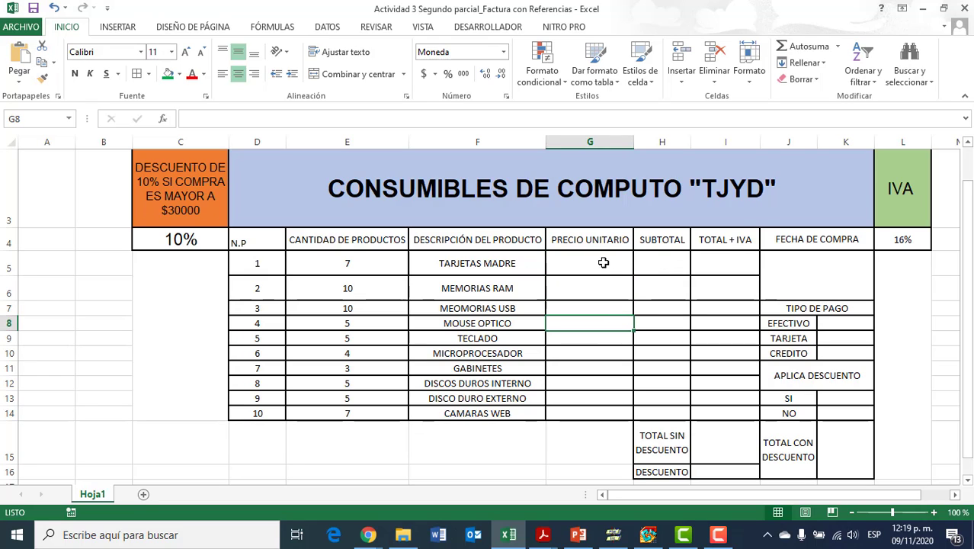
drag(603, 263, 604, 415)
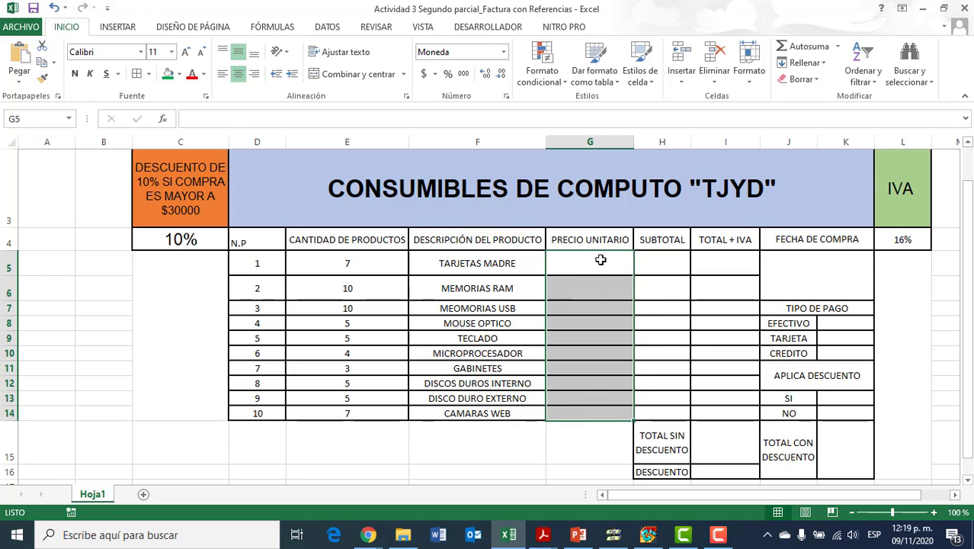
drag(601, 260, 588, 413)
click(504, 51)
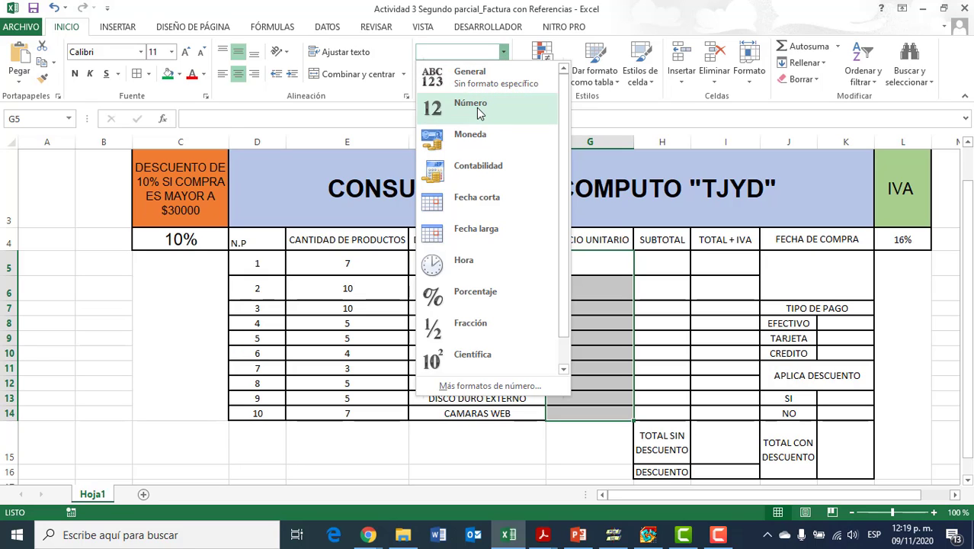
click(479, 136)
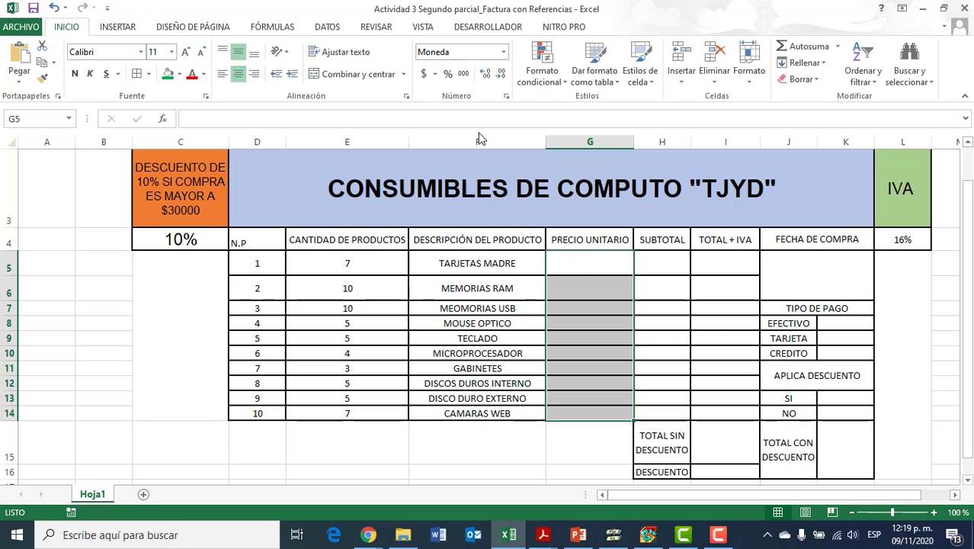
click(603, 263)
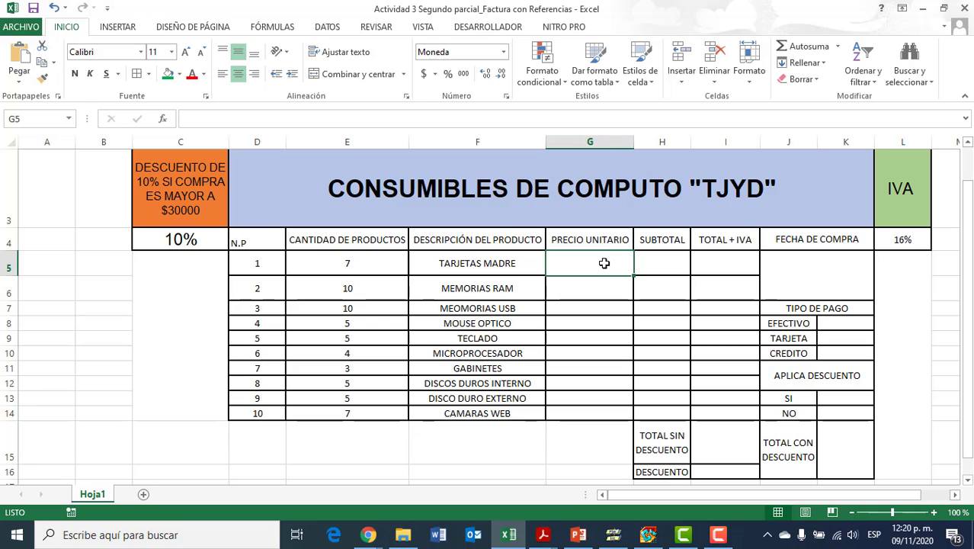
Enter unit prices 750, 680, 120, 150 and 130 for the first five products.
text(75)
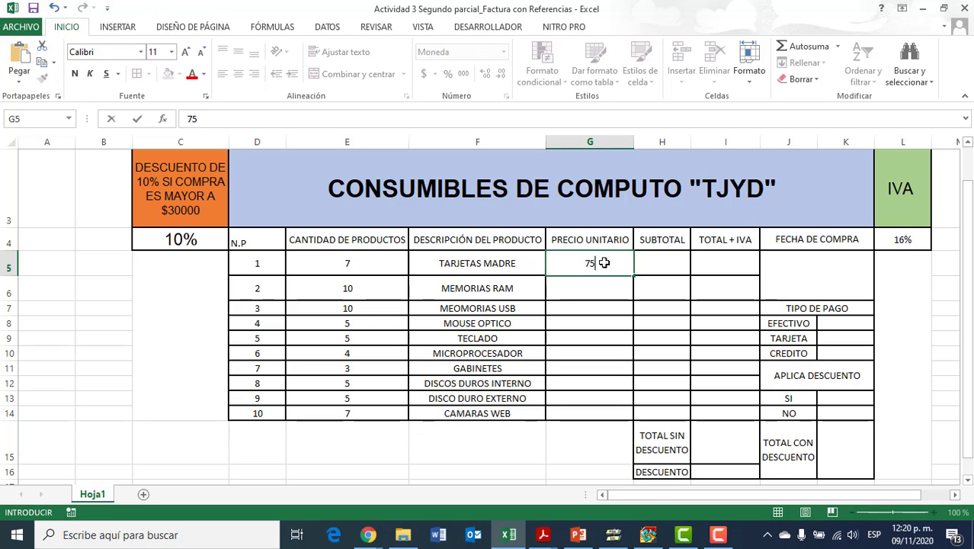
text(0)
key(Return)
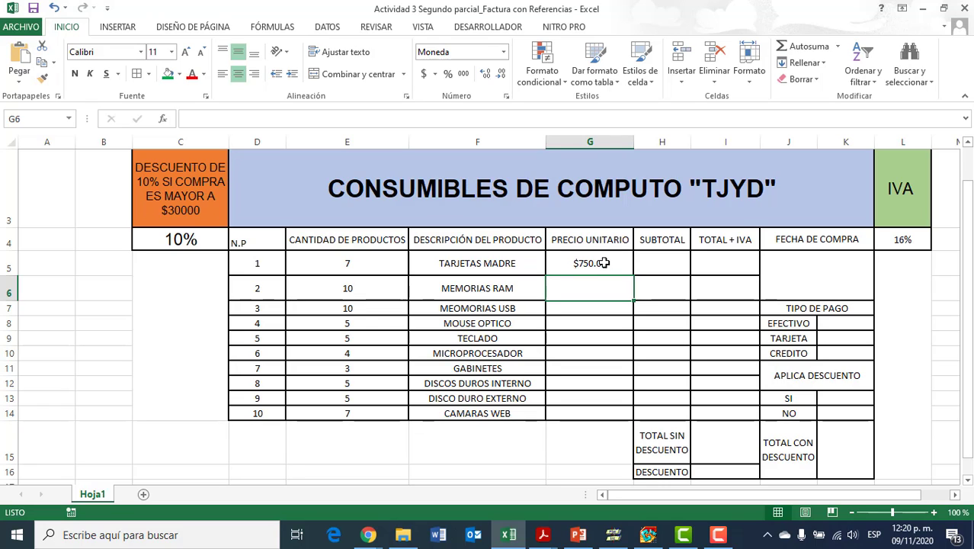
text(680)
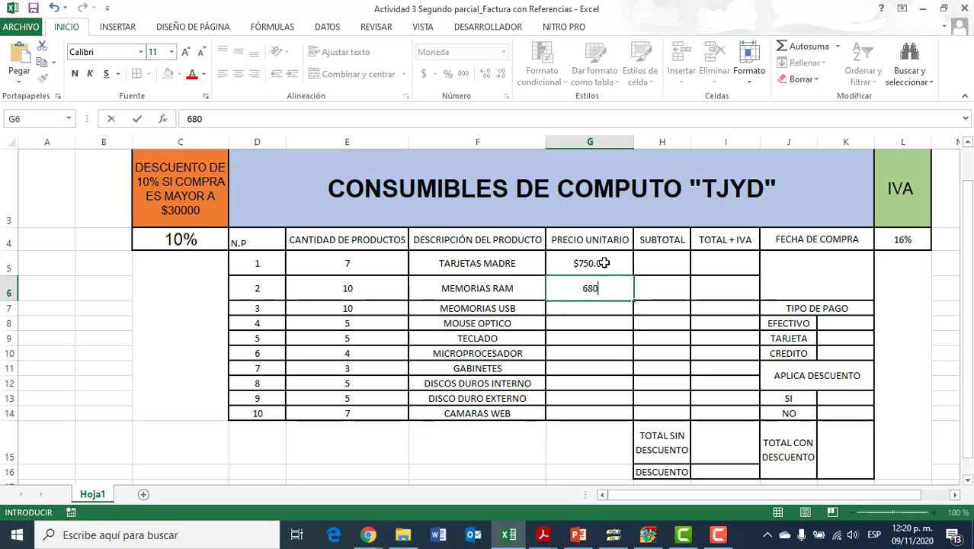
key(Return)
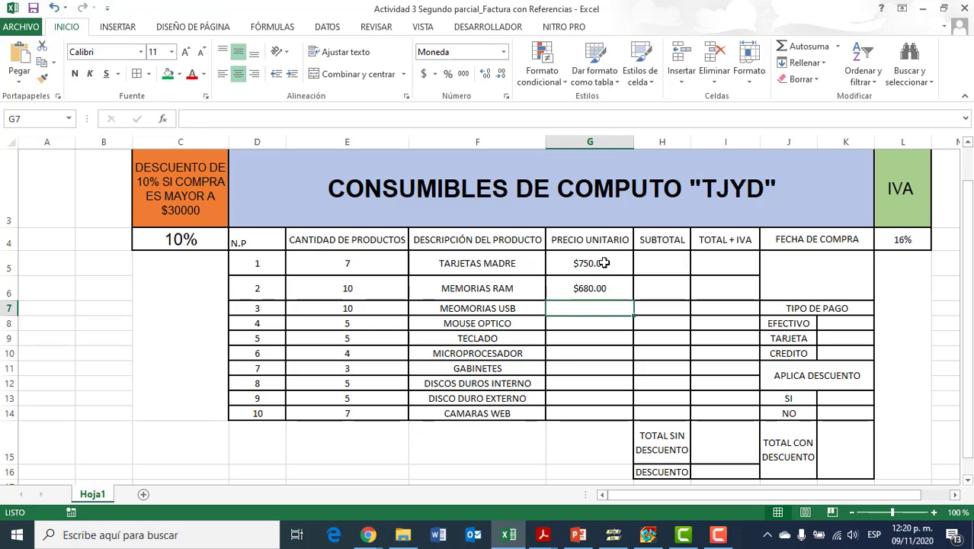
text(120)
key(Return)
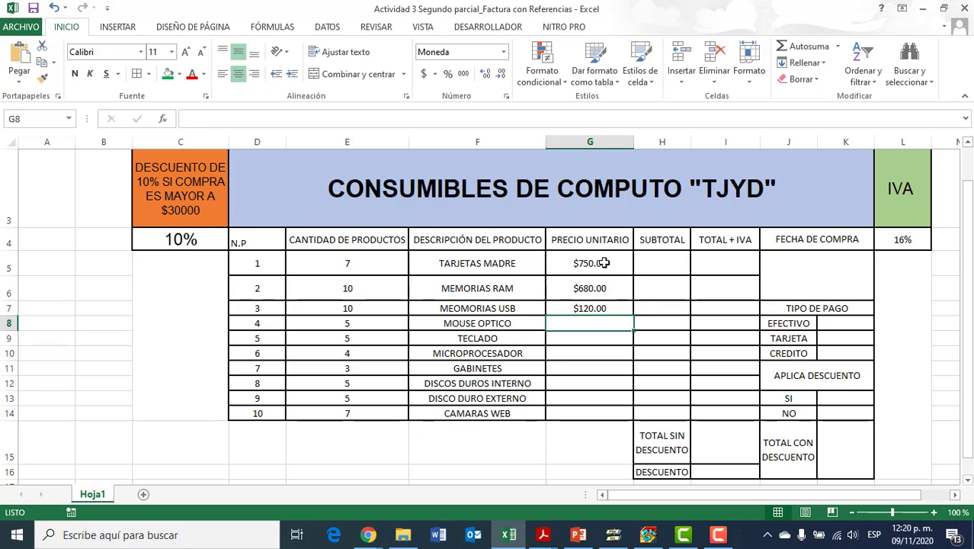
text(15)
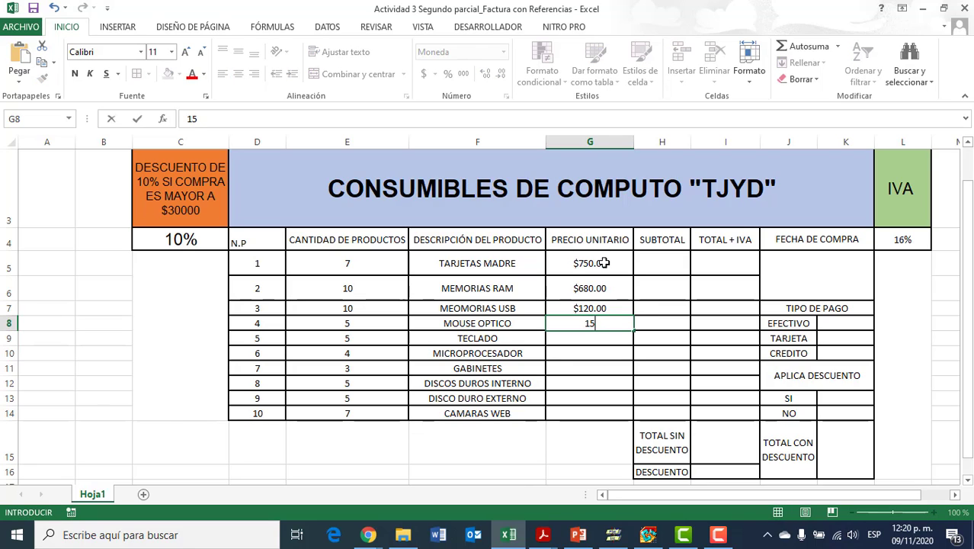
text(0)
key(Return)
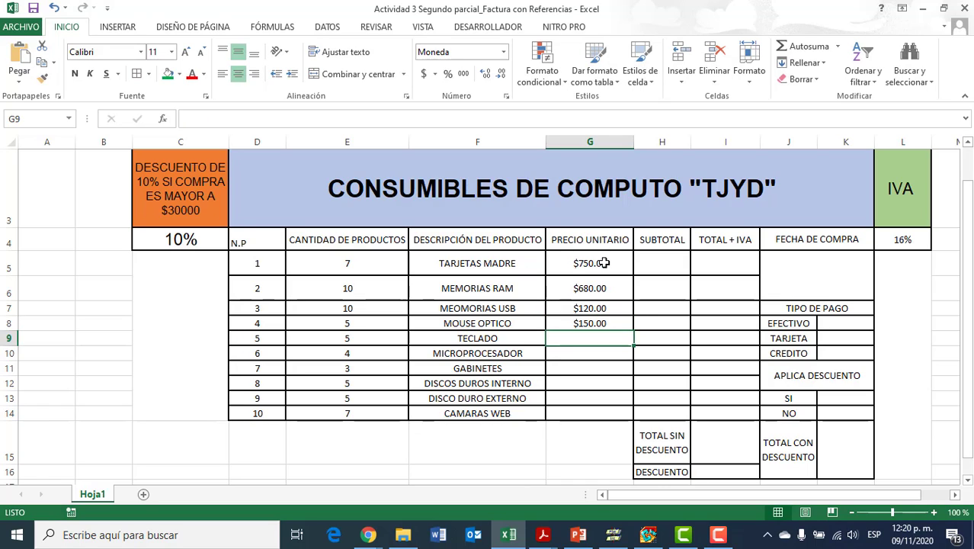
text(130)
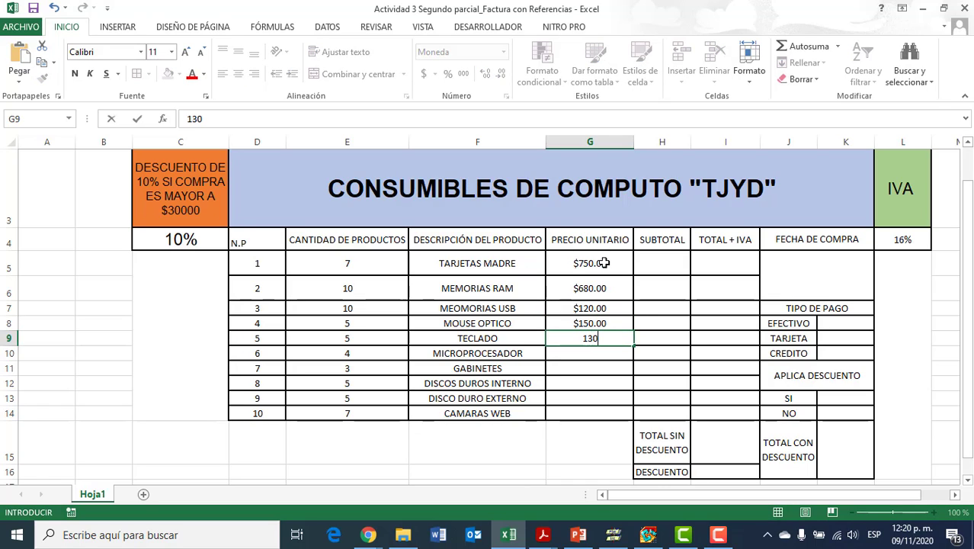
key(Return)
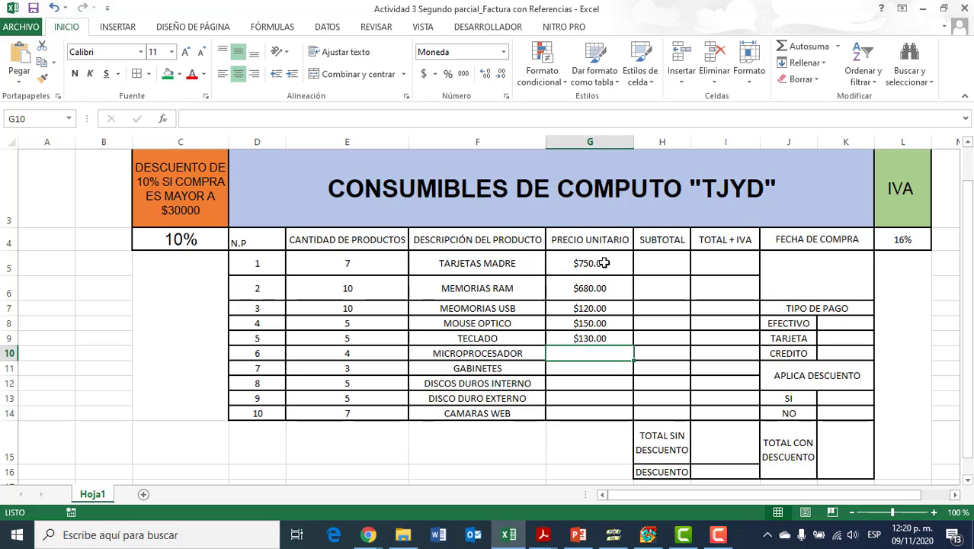
Enter unit prices 2500, 550, 600, 800 and 400 for the remaining five products.
text(2)
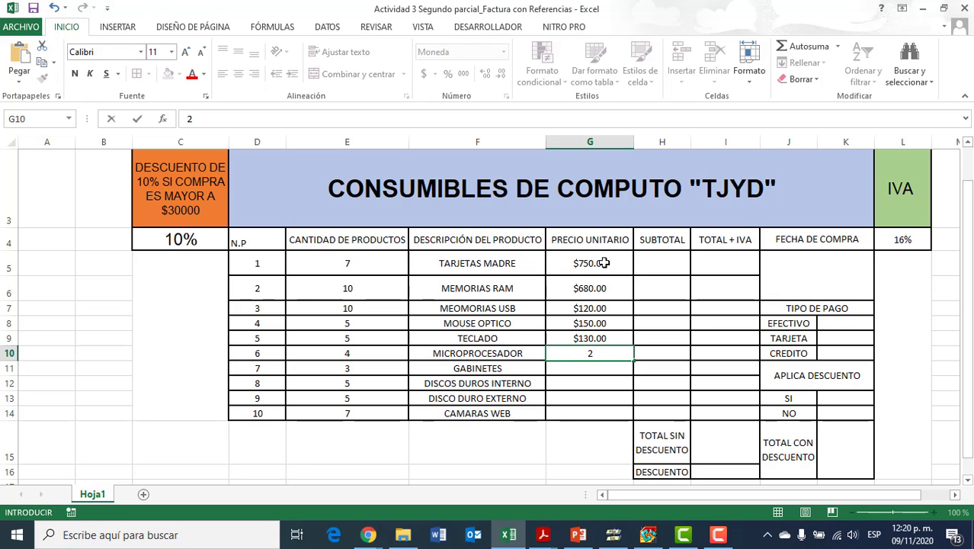
text(5)
text(00)
key(Return)
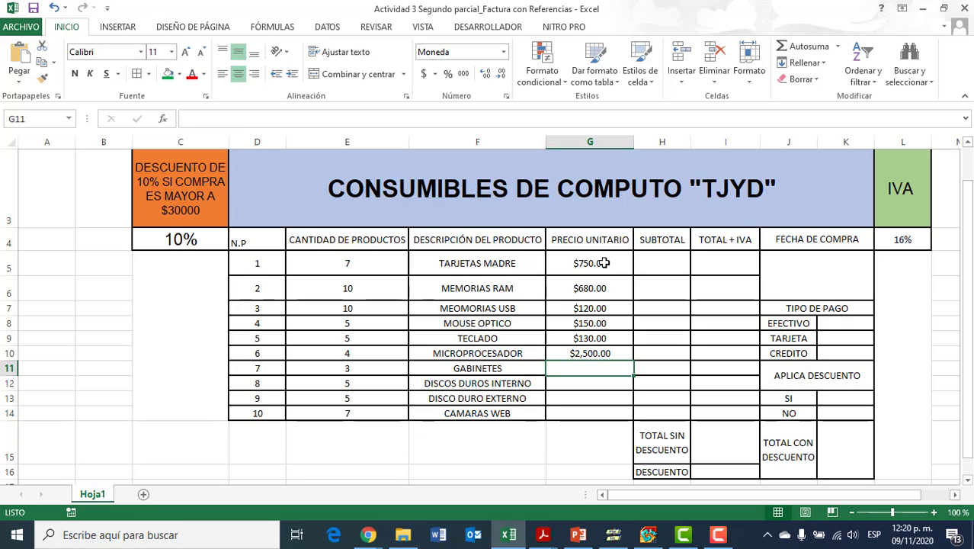
text(5)
text(50)
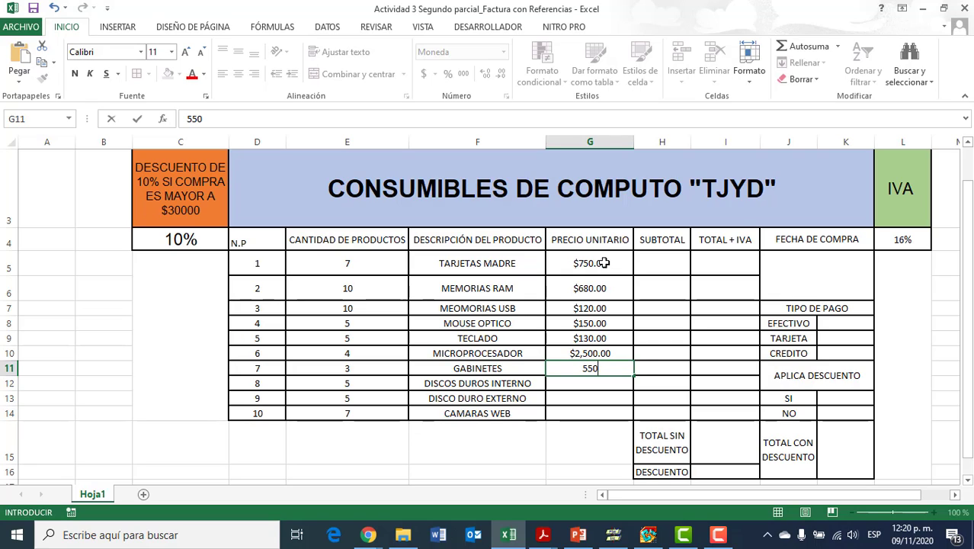
key(Return)
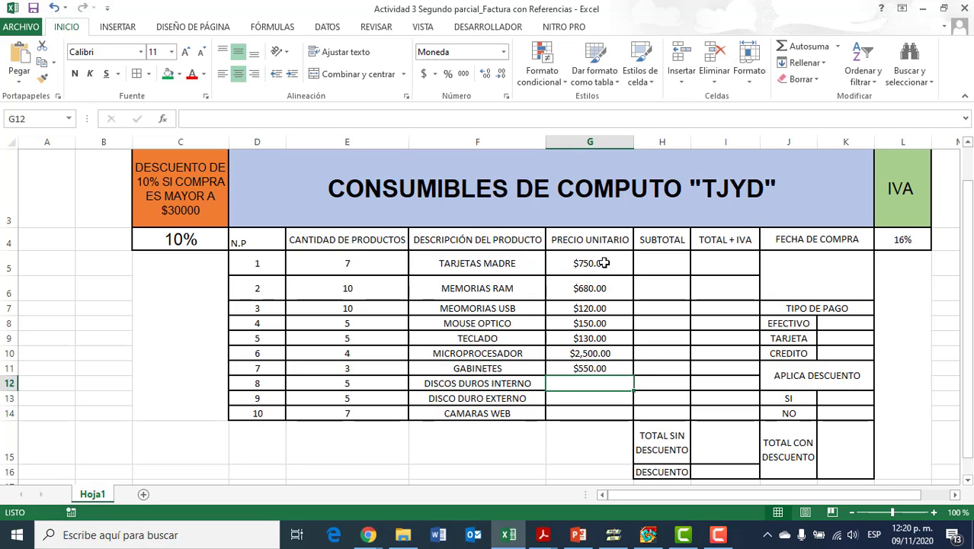
text(6)
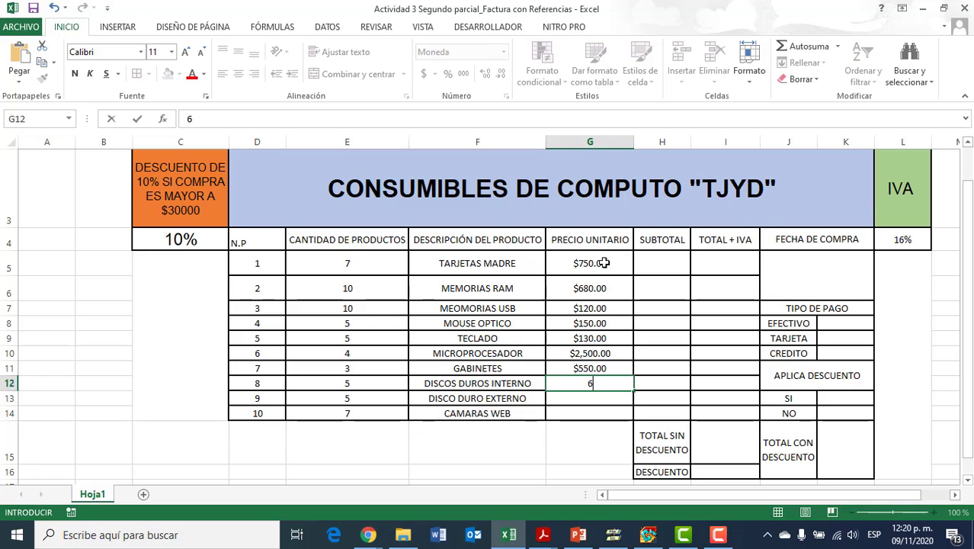
text(00)
key(Return)
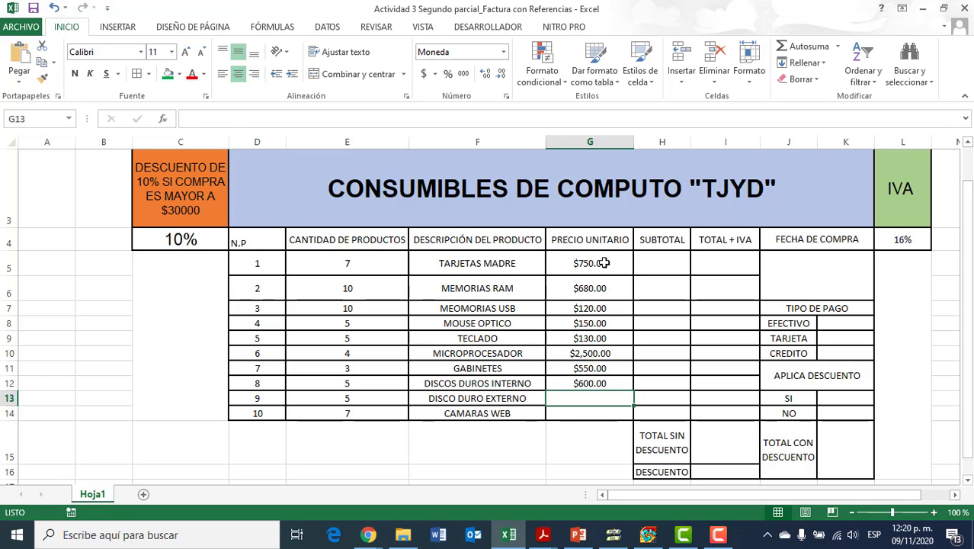
text(800)
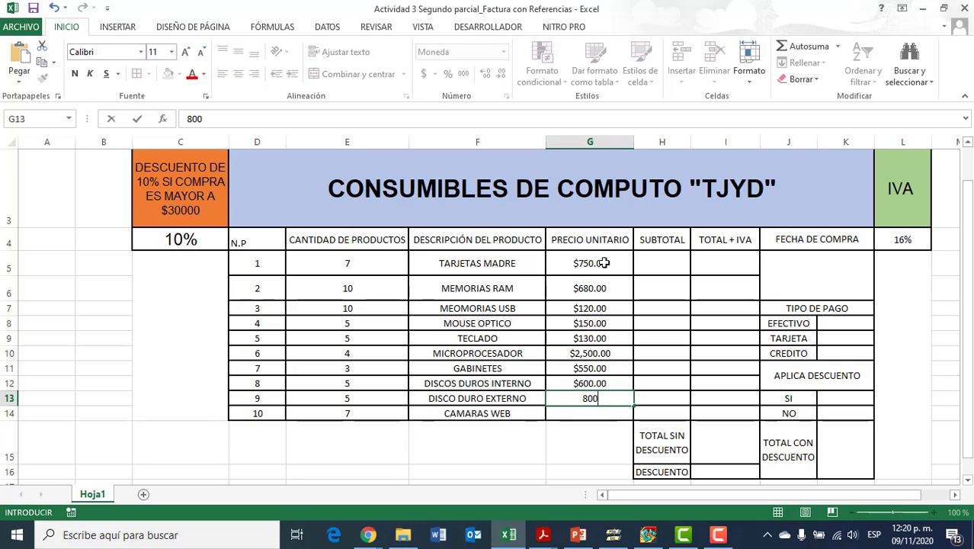
key(Return)
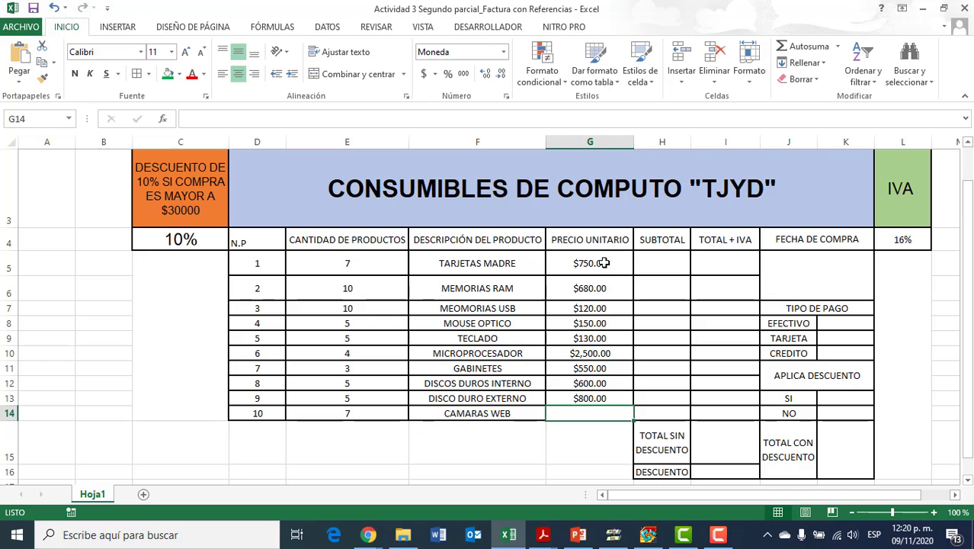
text(4)
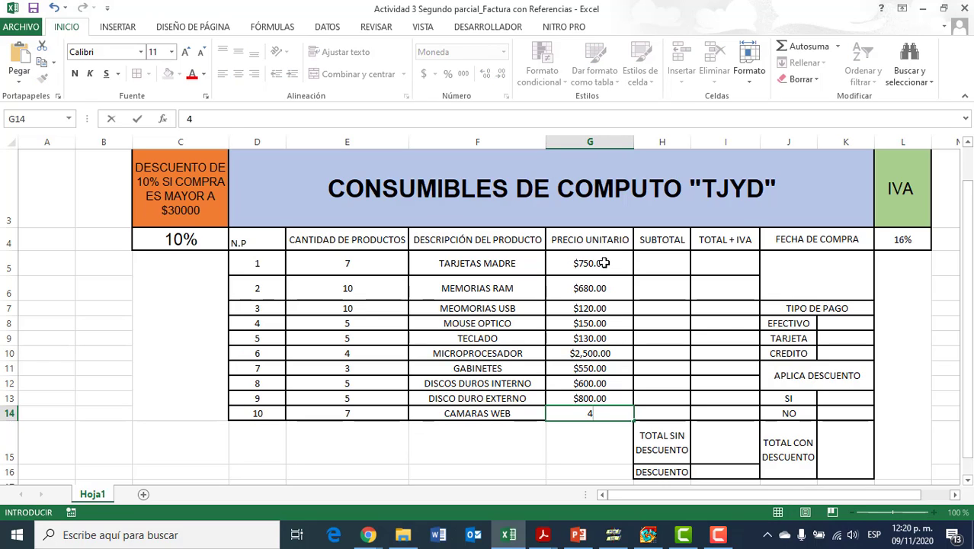
text(00)
key(Return)
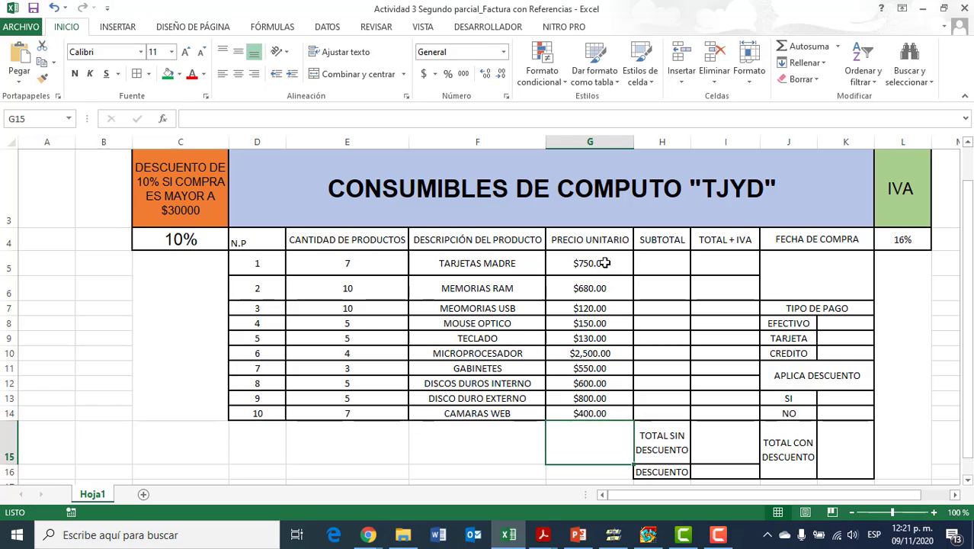
Center the N.P header in D4 horizontally and vertically.
click(259, 242)
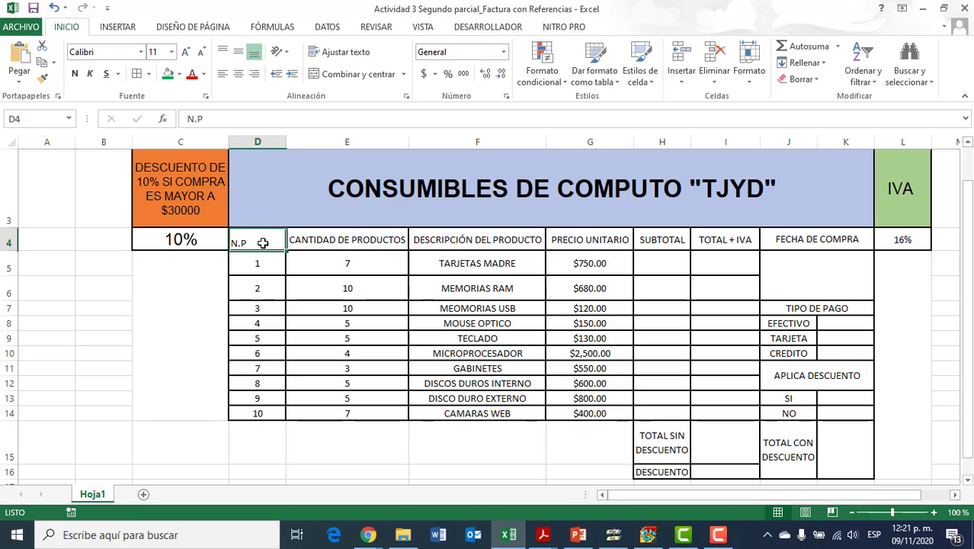
click(238, 74)
click(237, 53)
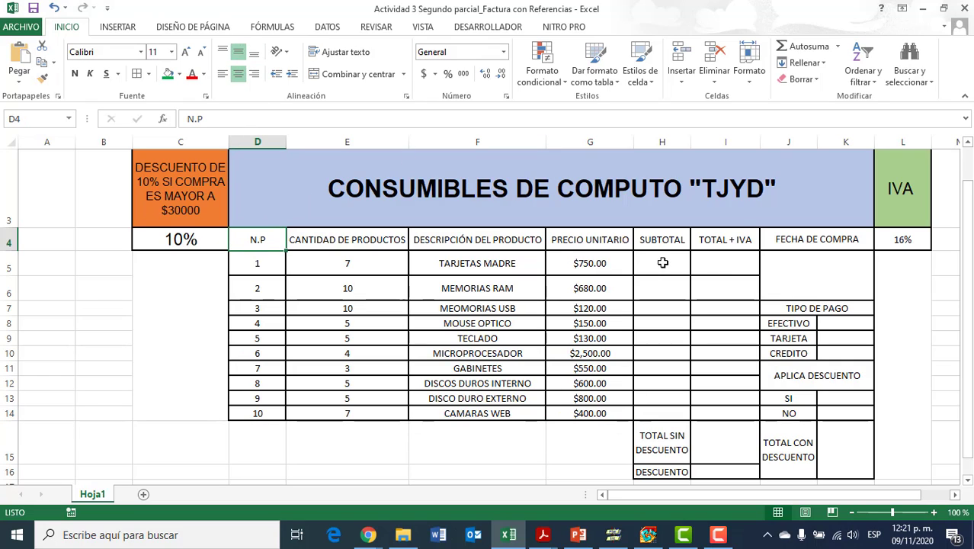
Check the unit price in G5 and quantity in E5, then return to subtotal cell H5.
click(663, 263)
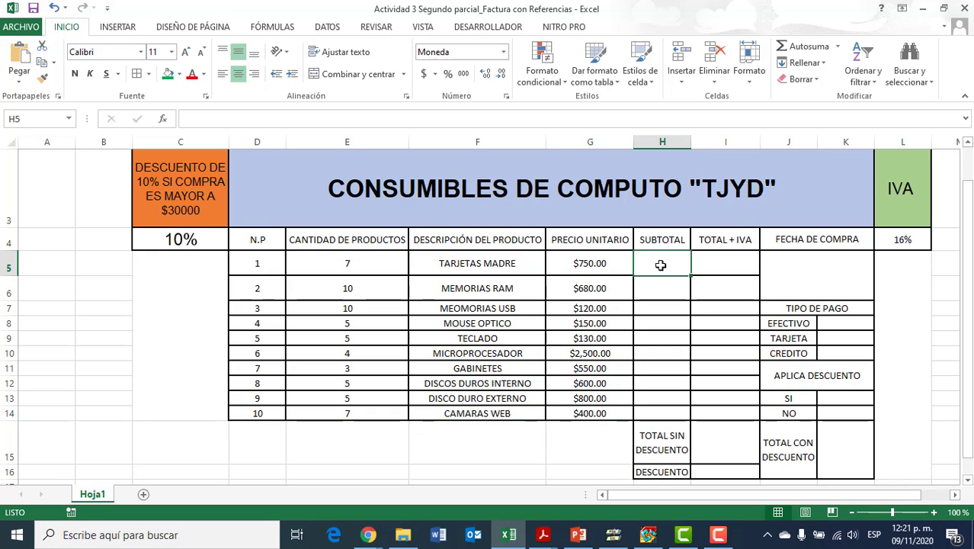
click(614, 262)
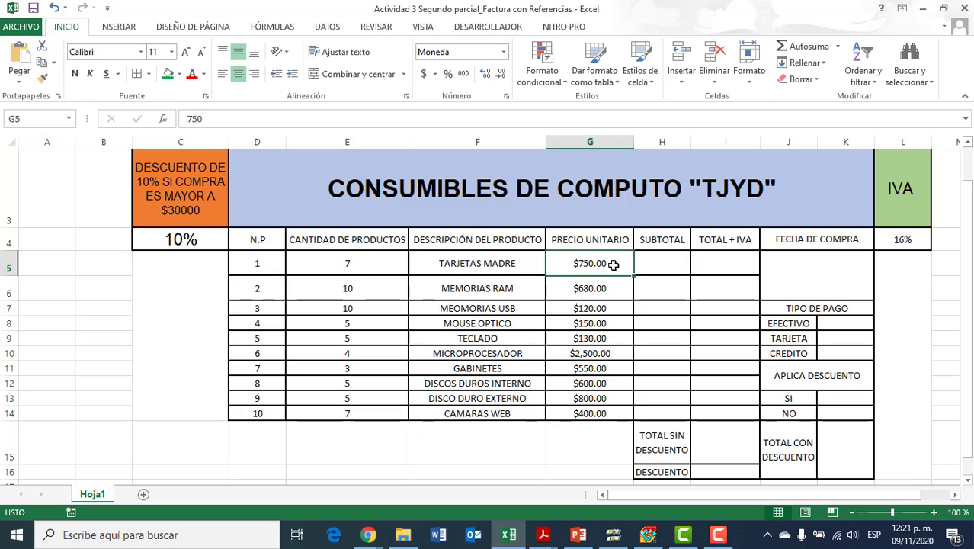
click(352, 267)
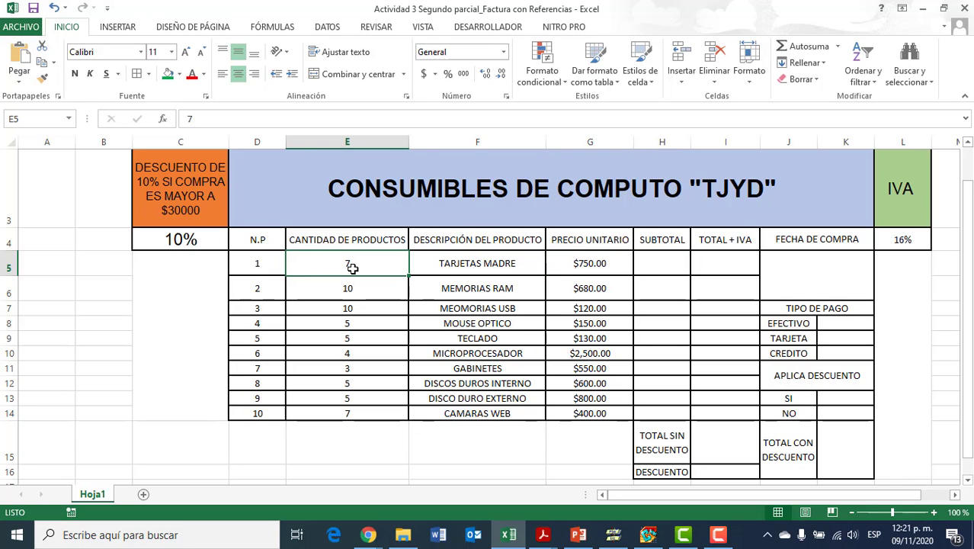
click(676, 269)
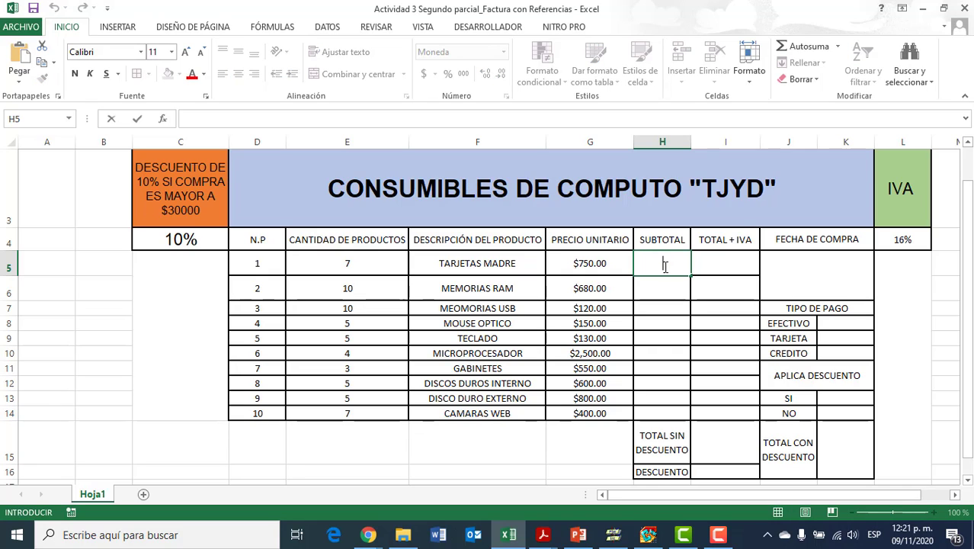
Enter =G5*E5 in H5 to get the $5,250.00 TARJETAS MADRE subtotal, then reopen it to check.
text(=)
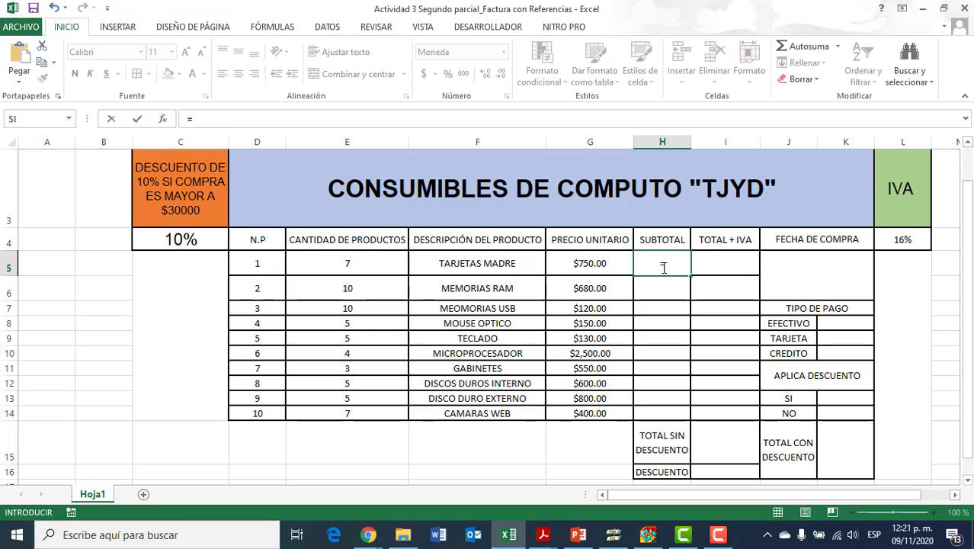
click(610, 263)
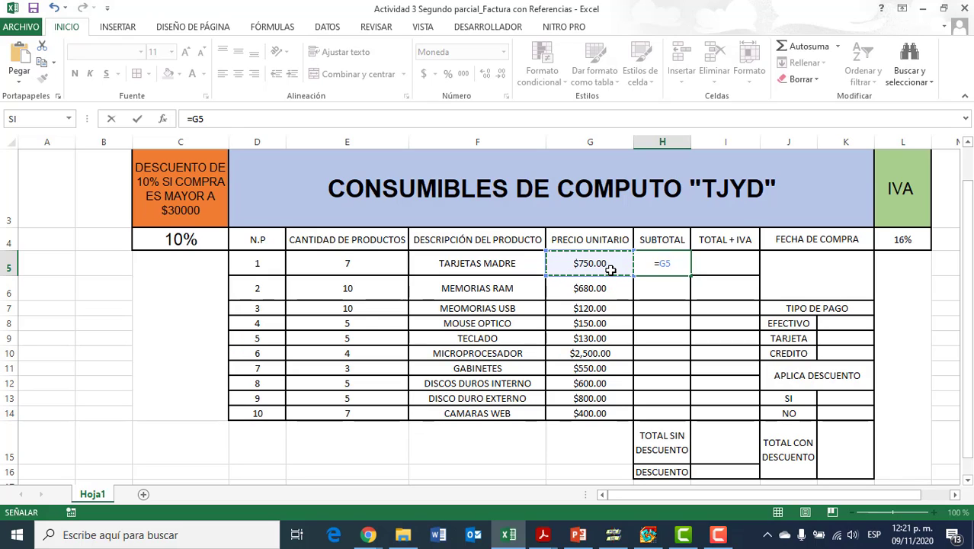
text(*)
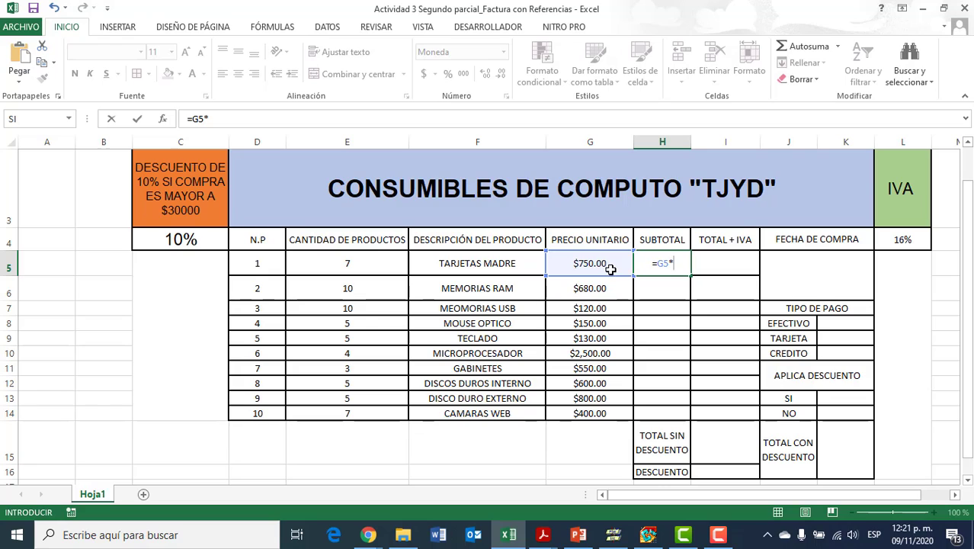
click(382, 258)
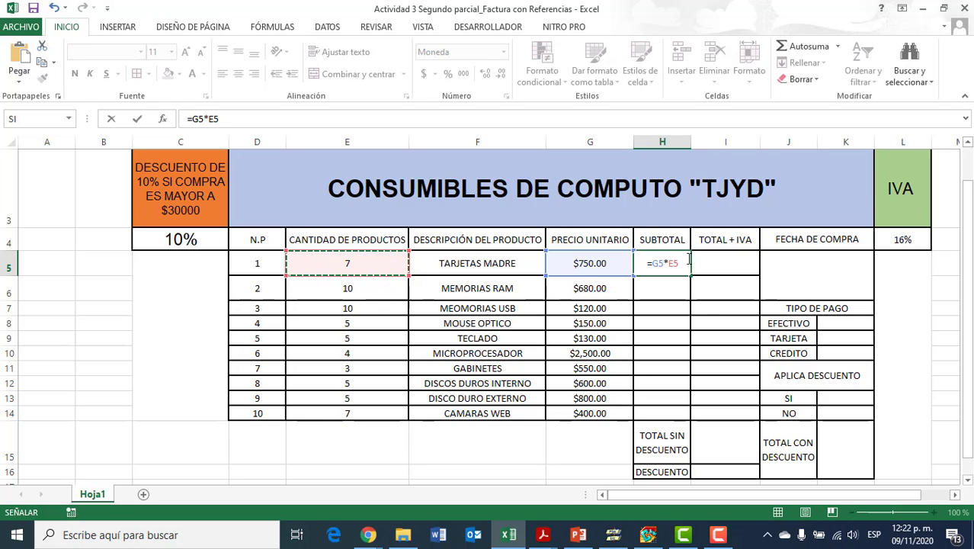
key(Return)
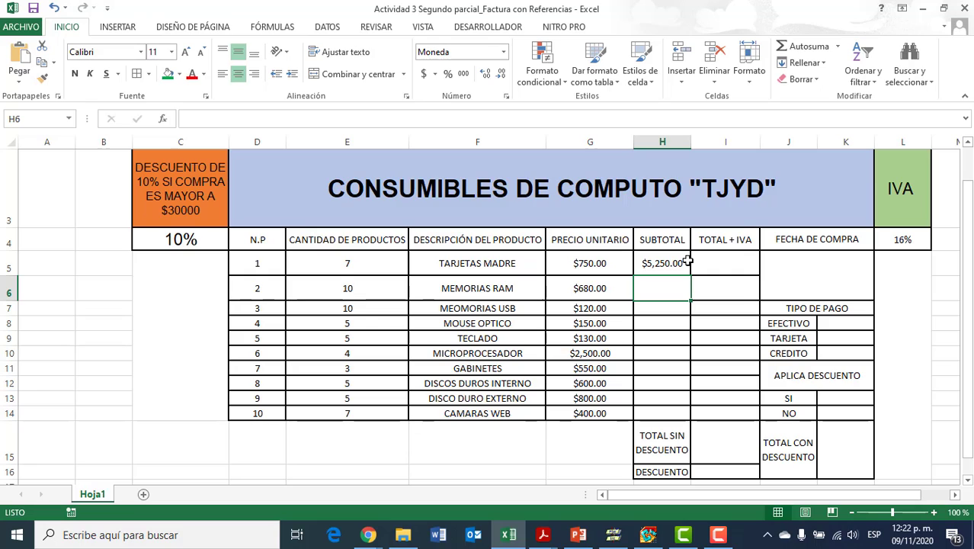
click(683, 261)
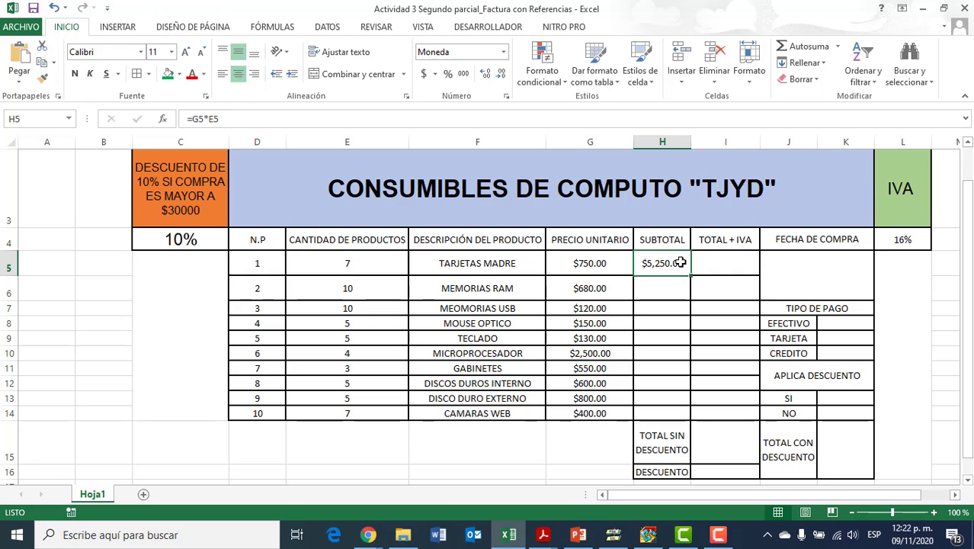
click(674, 285)
double_click(660, 263)
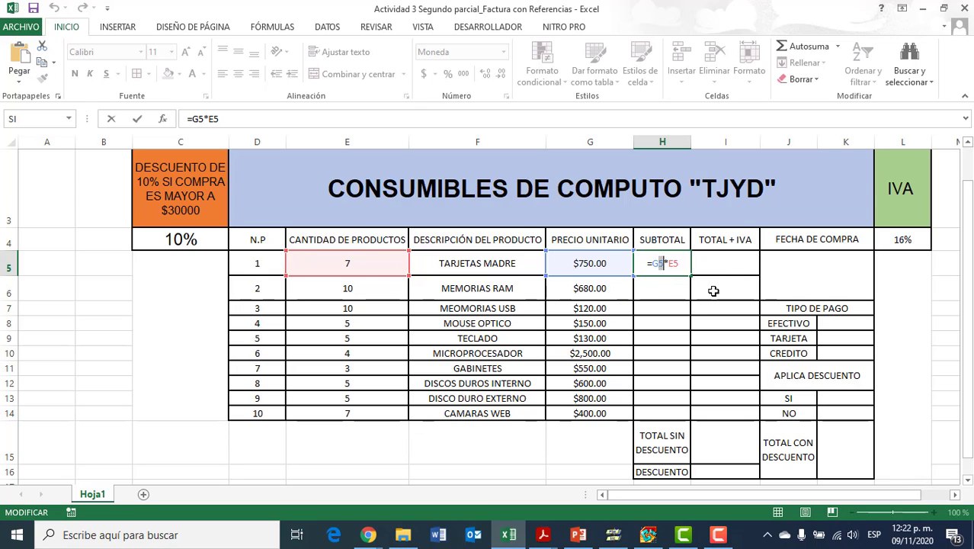
Fill the =G5*E5 subtotal formula down H5:H14 and verify the copies in H6, H7, H8 and H14.
key(ctrl+Return)
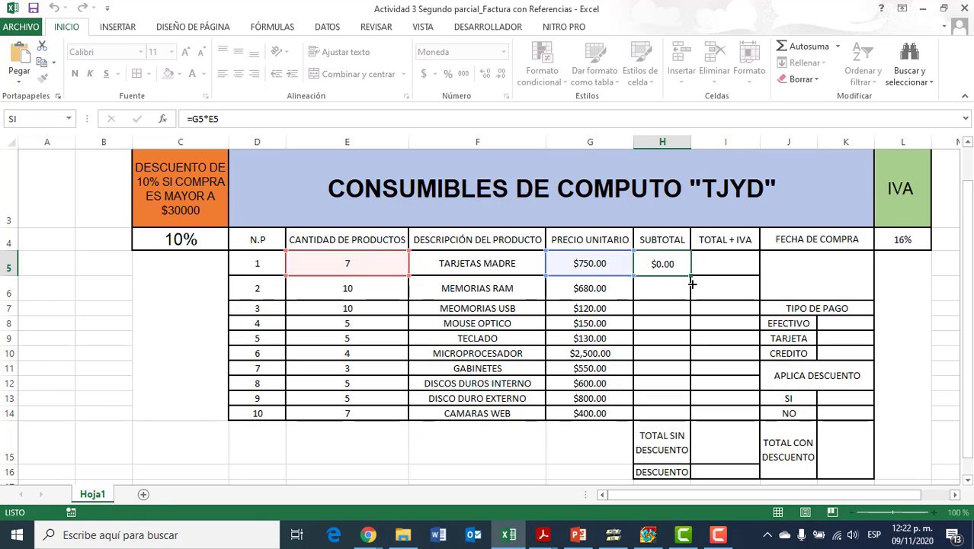
drag(692, 283, 684, 416)
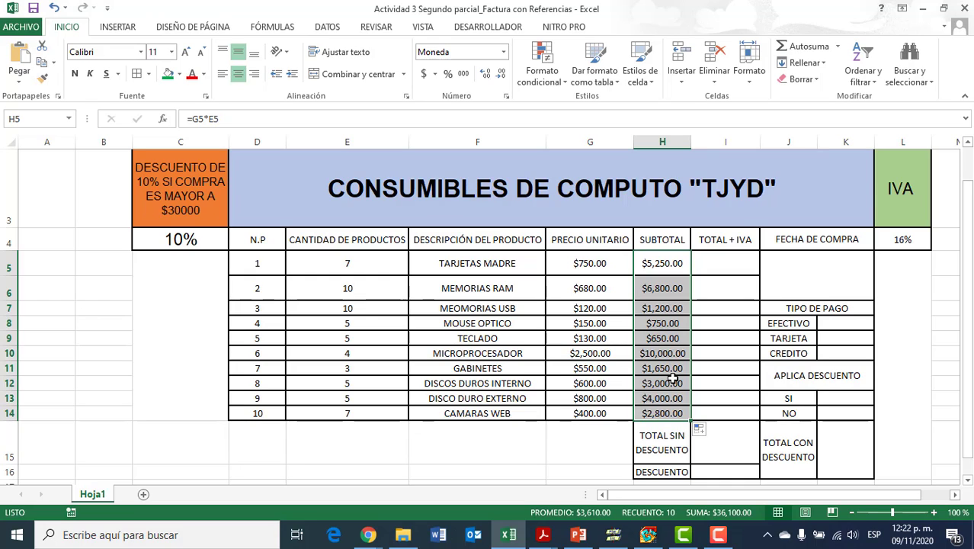
click(660, 289)
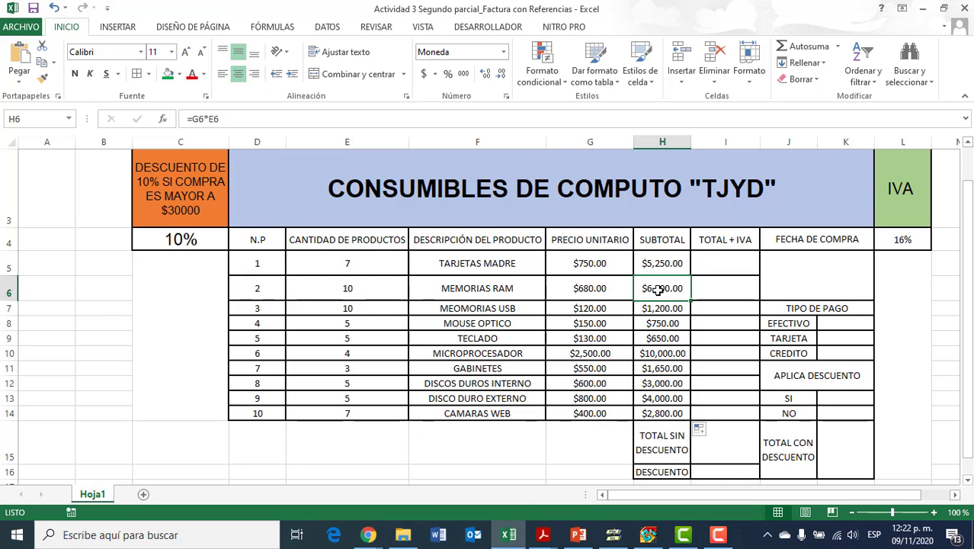
double_click(660, 289)
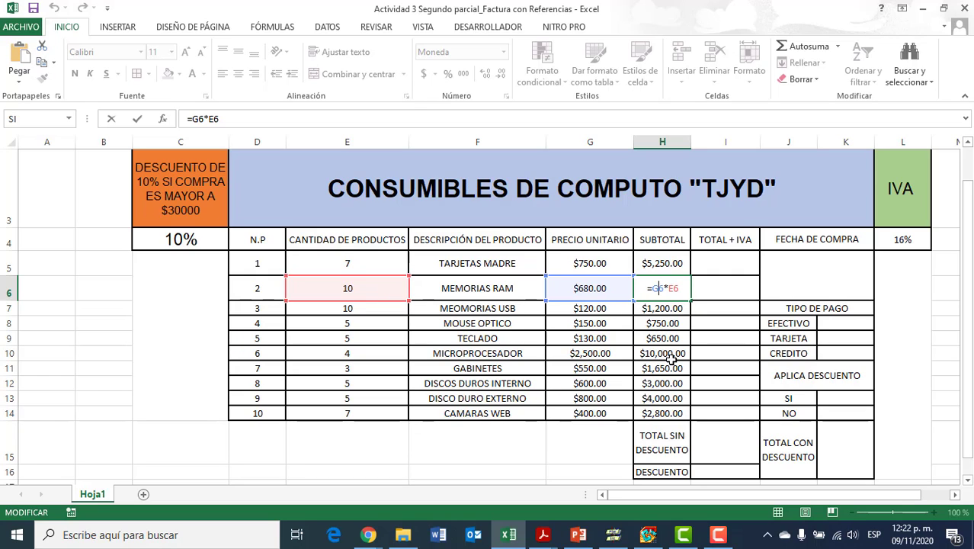
key(Return)
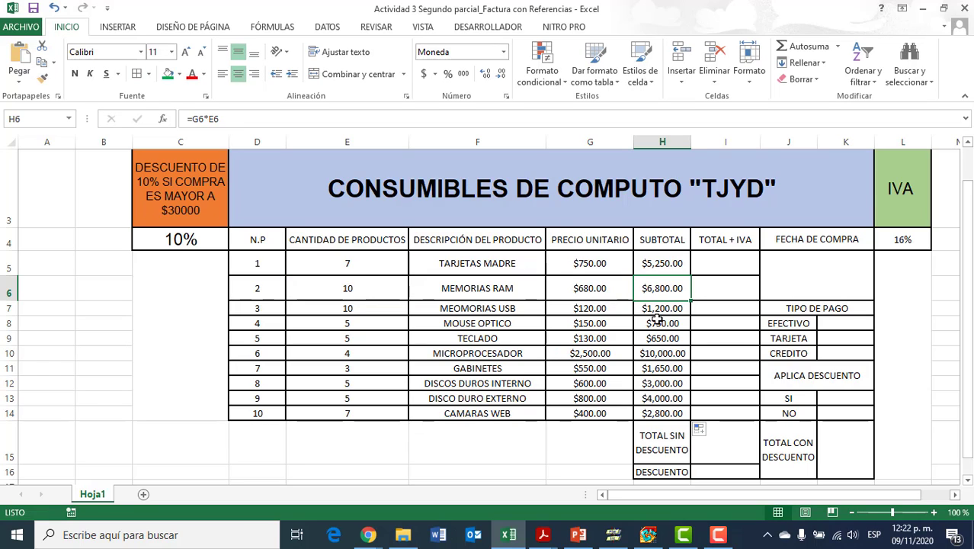
double_click(662, 309)
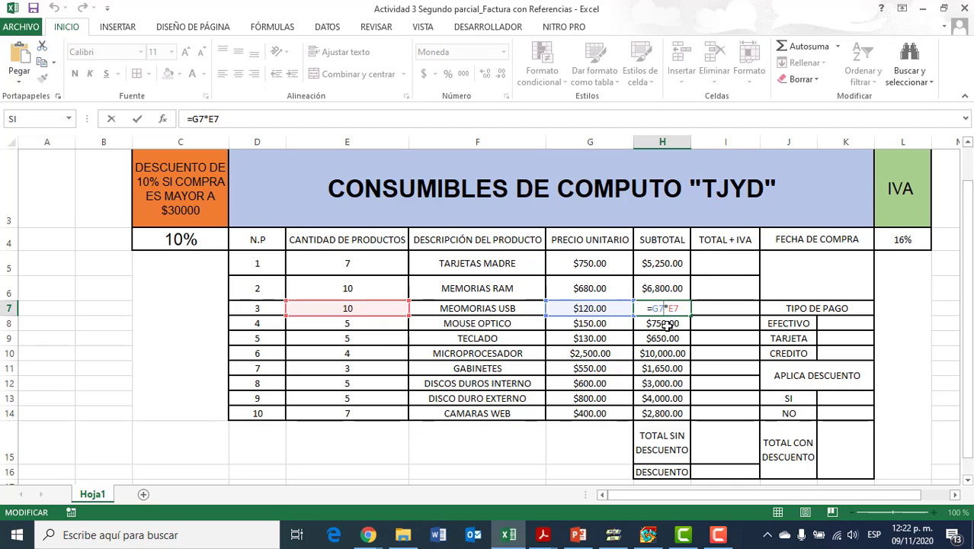
key(Return)
double_click(667, 324)
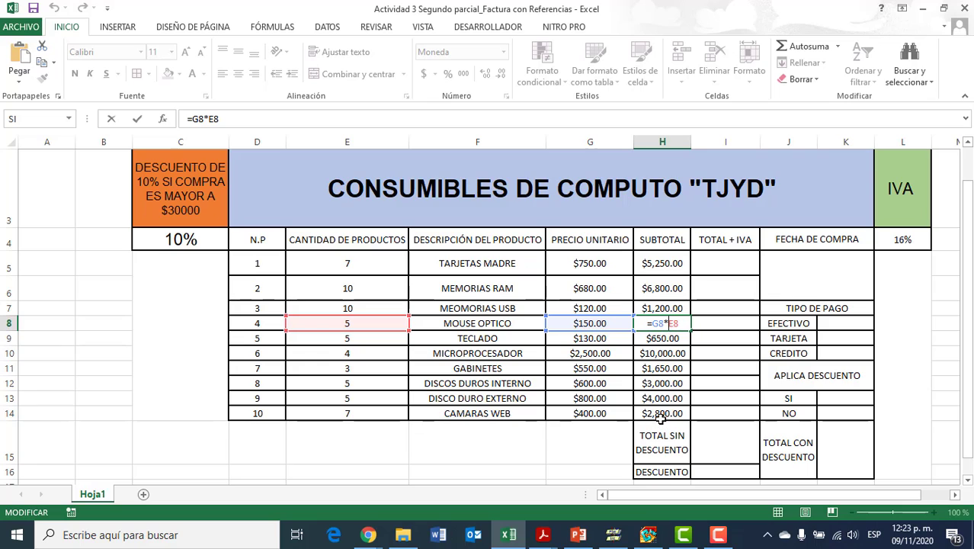
key(Escape)
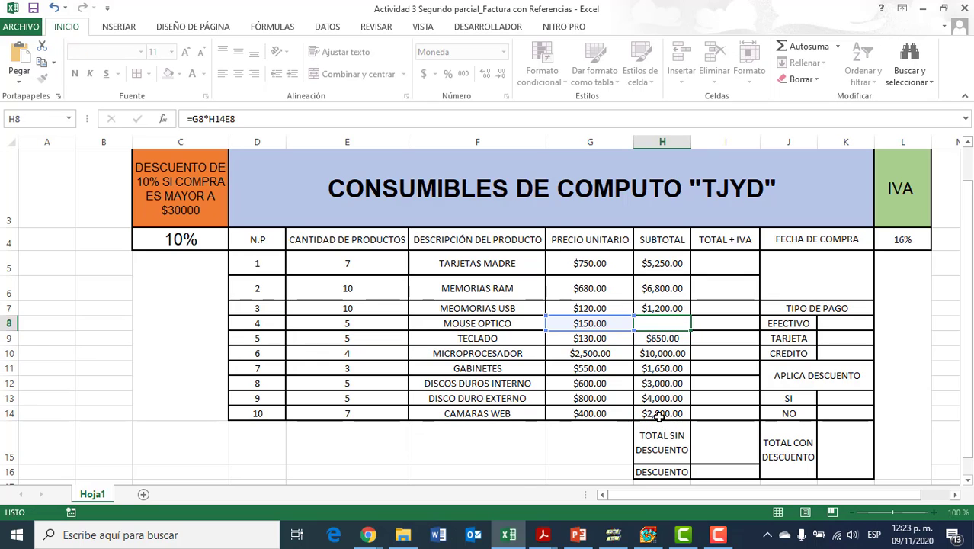
double_click(659, 417)
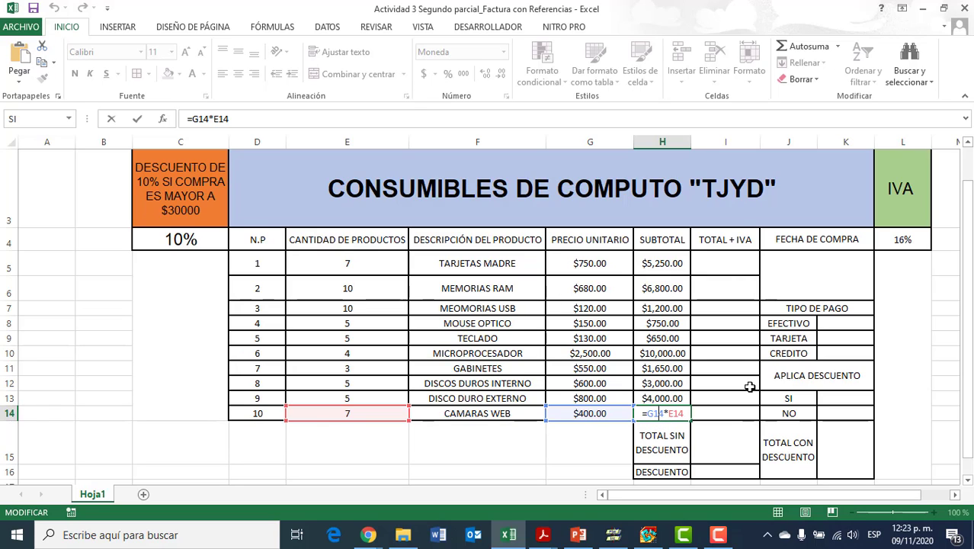
click(716, 262)
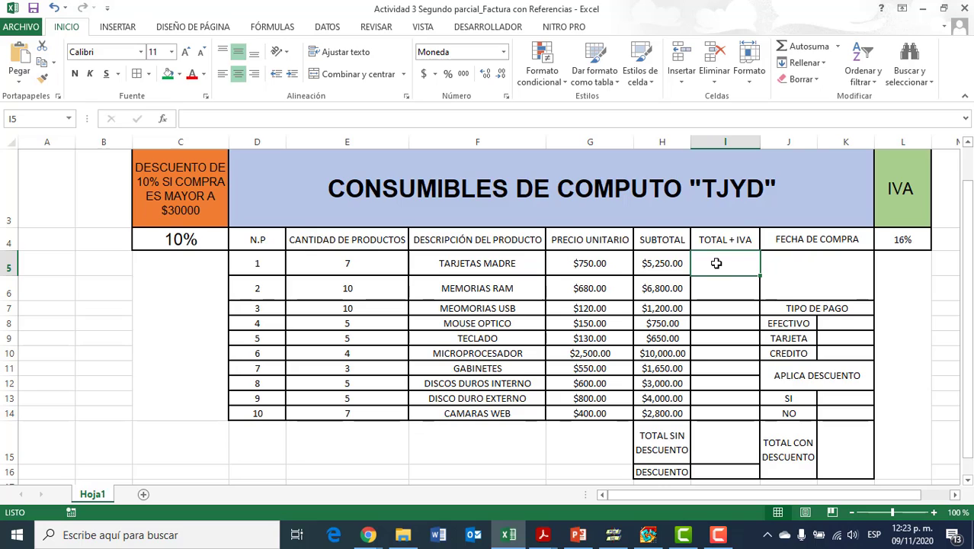
Enter =H5*L4+H5 in I5, using the 16% IVA rate in L4, to show $6,090.00.
click(656, 263)
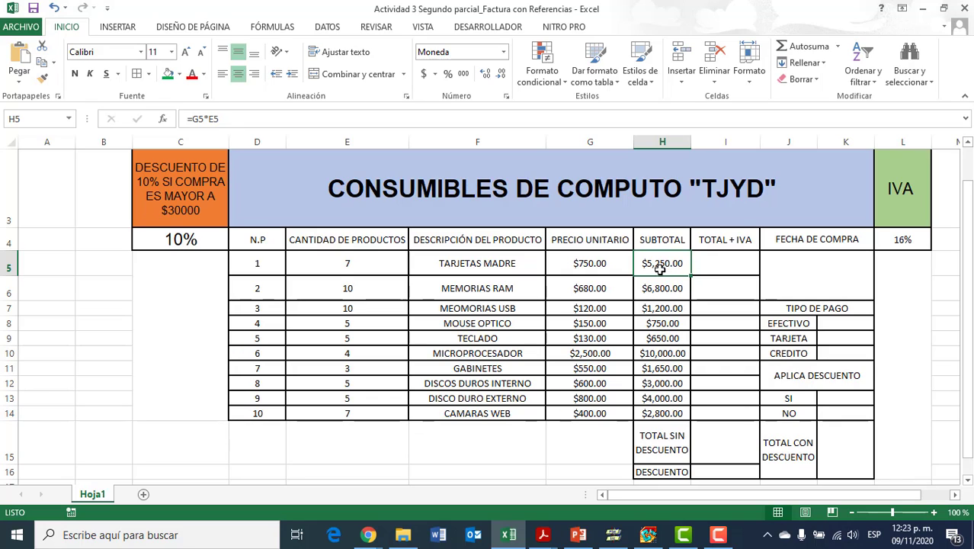
click(733, 265)
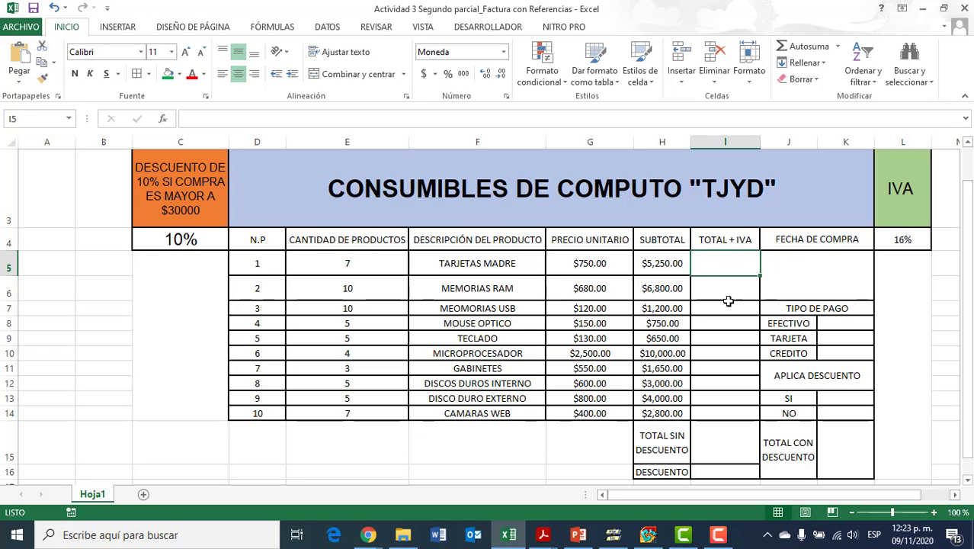
drag(734, 265, 729, 299)
double_click(718, 263)
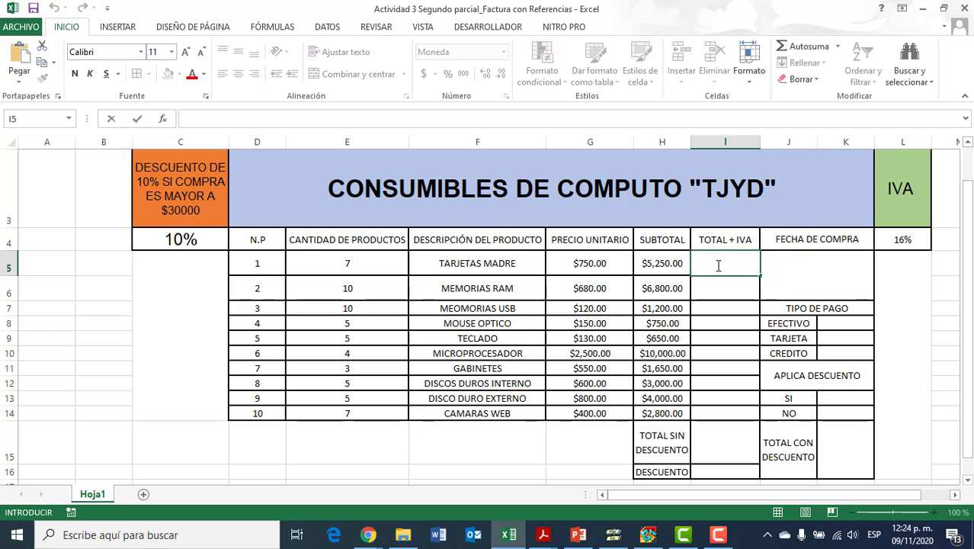
text(=)
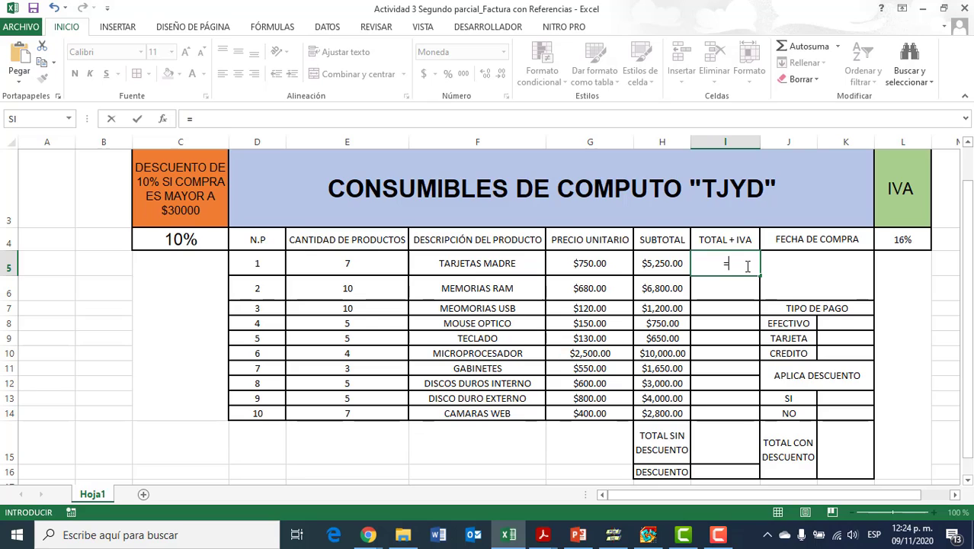
click(668, 263)
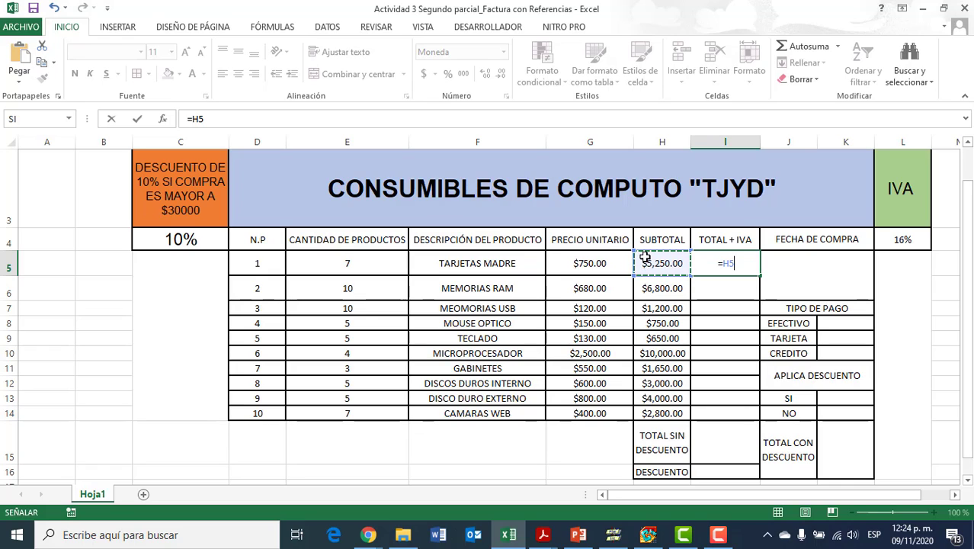
text(*)
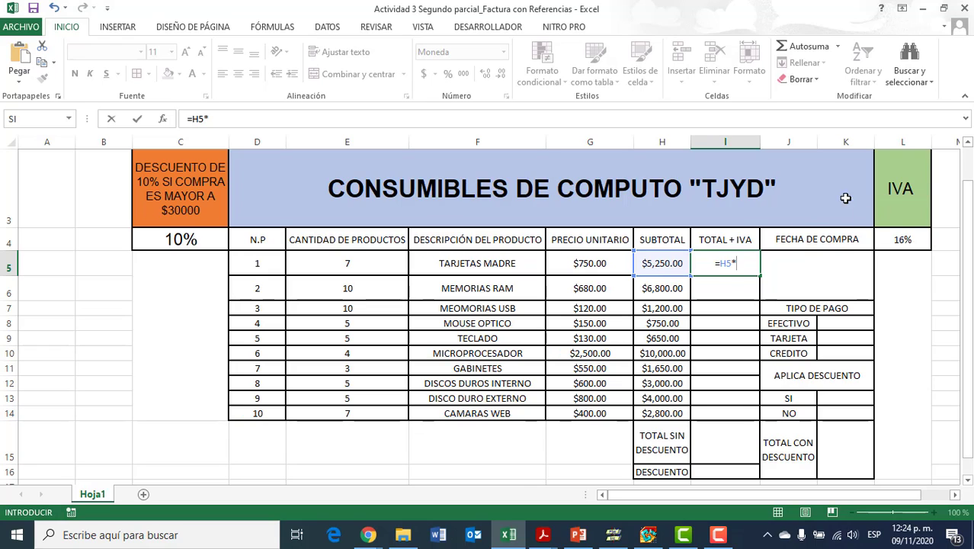
click(902, 241)
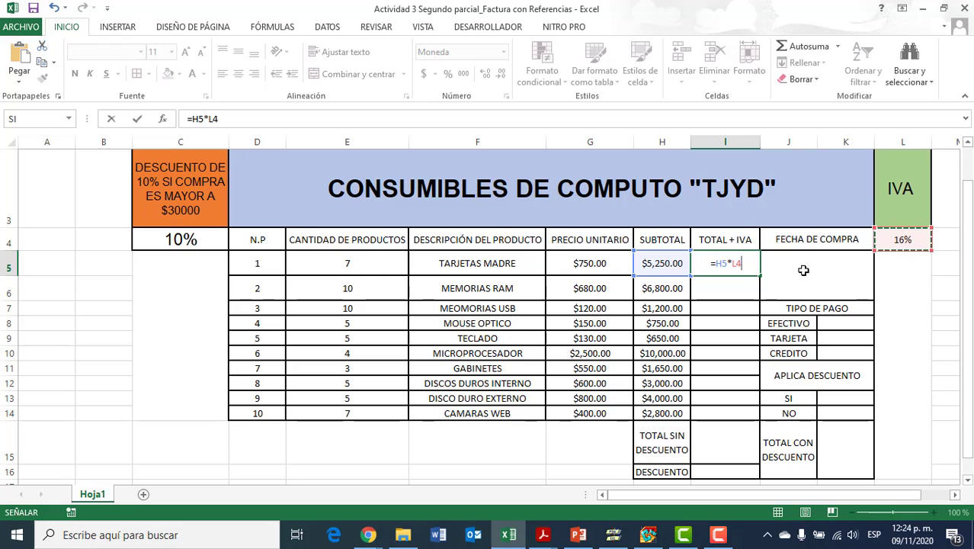
text(+)
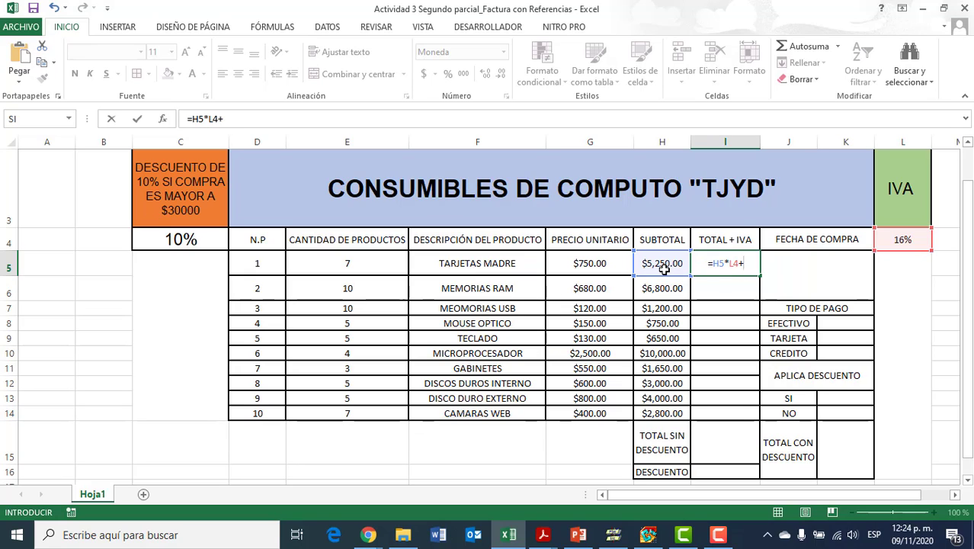
text(H5)
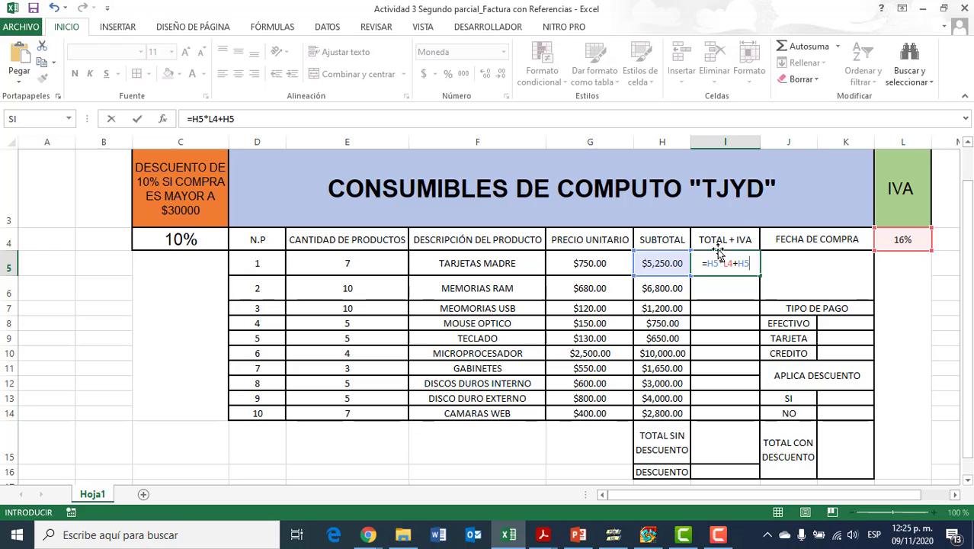
key(Return)
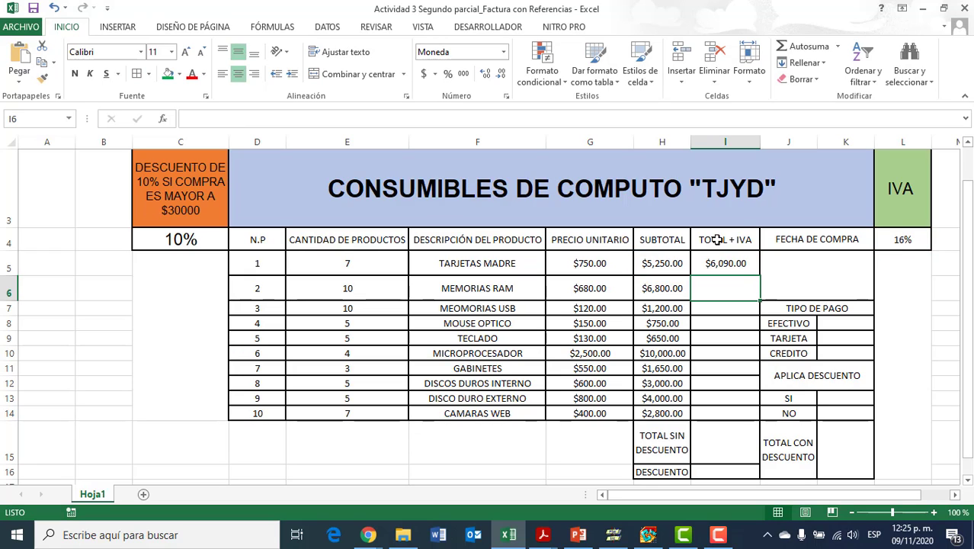
Drag the I5 TOTAL + IVA formula down to I14 and reopen I5 to review it.
click(722, 260)
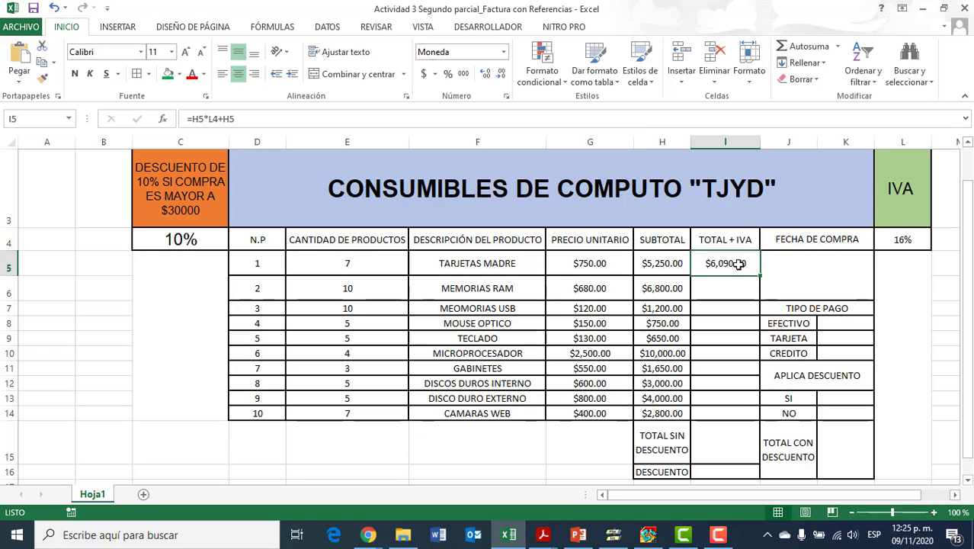
click(724, 289)
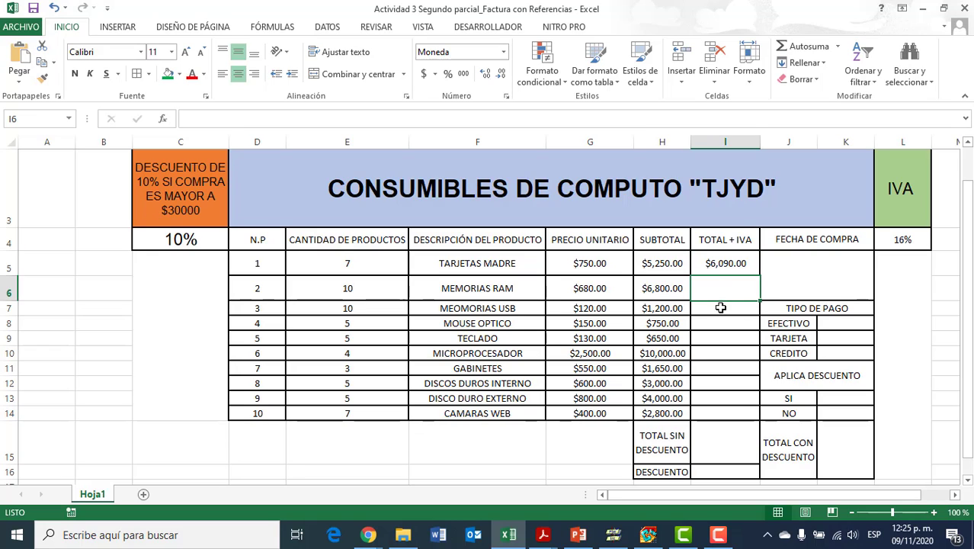
click(736, 272)
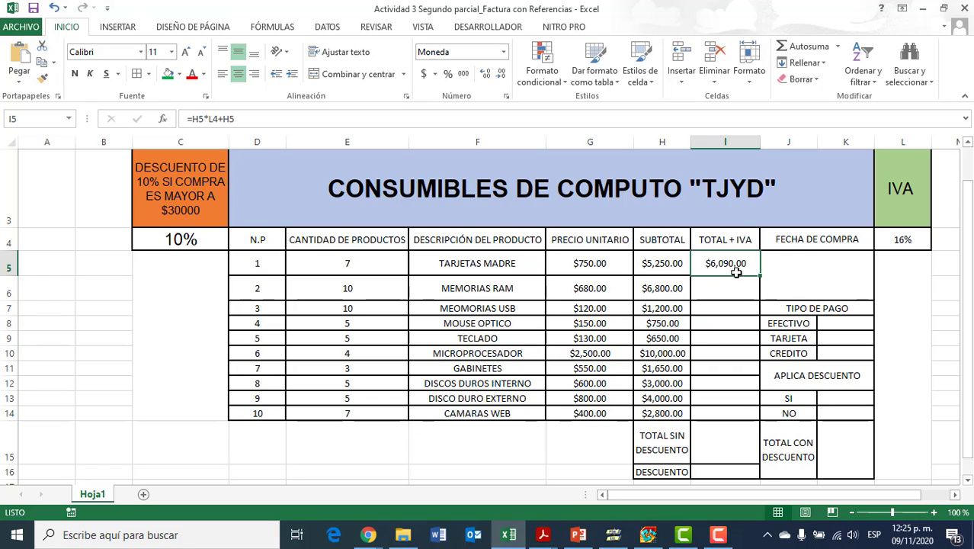
drag(760, 275, 759, 414)
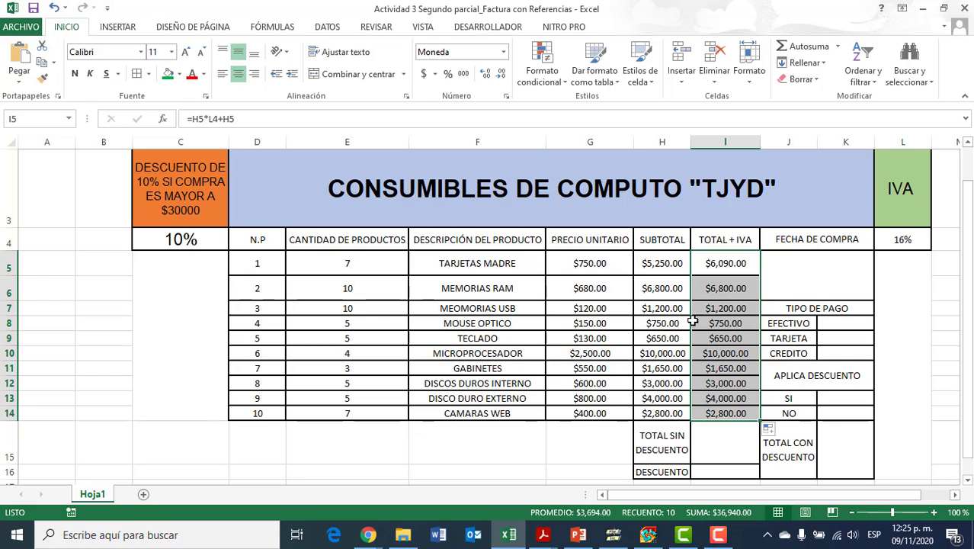
click(713, 294)
double_click(721, 263)
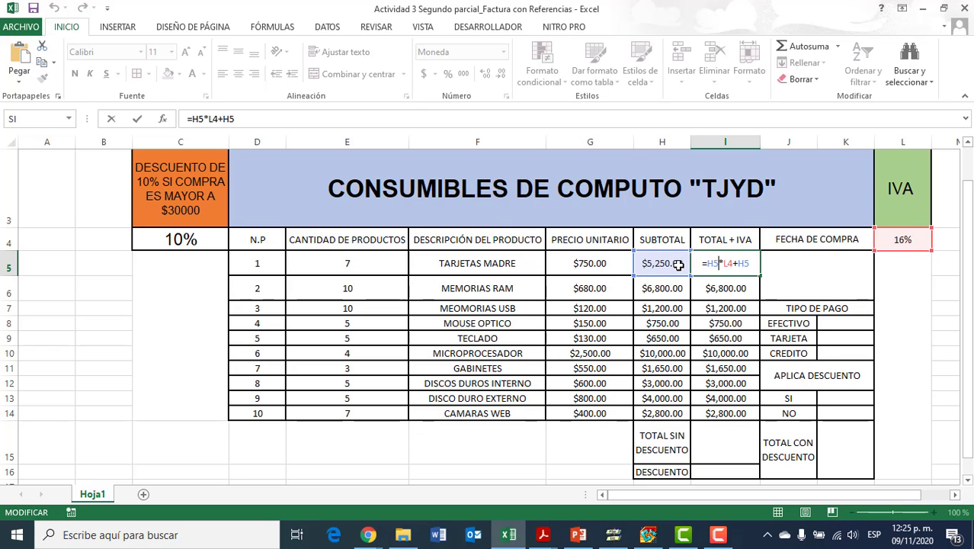
key(ctrl+Return)
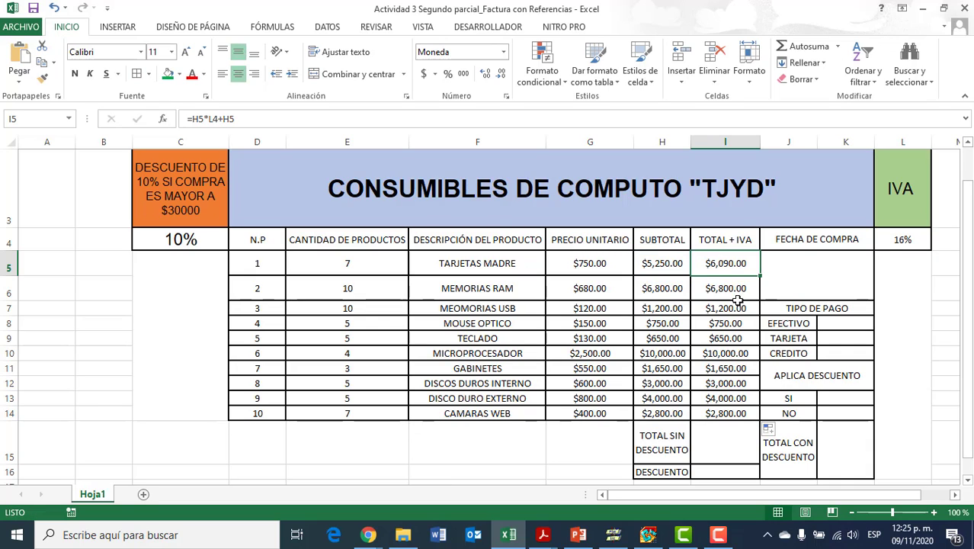
double_click(730, 289)
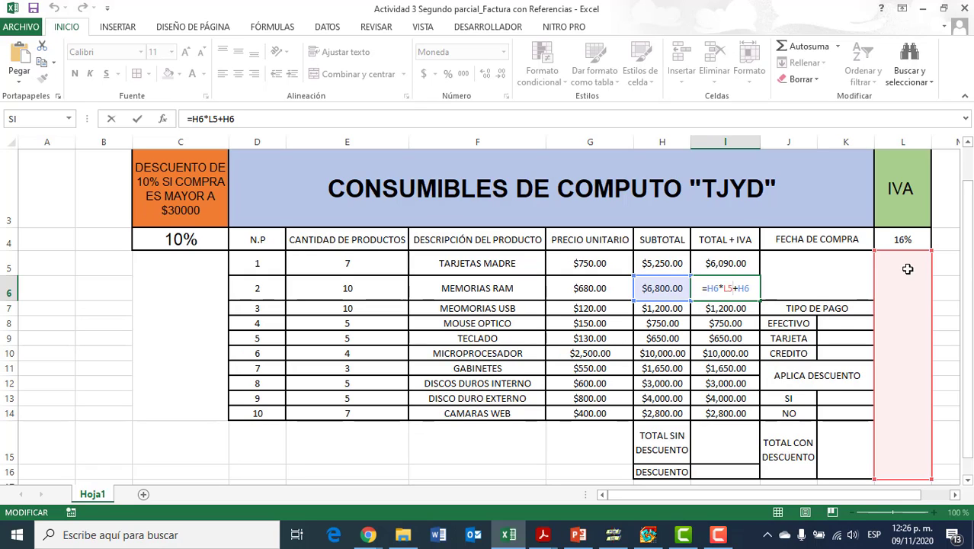
click(954, 267)
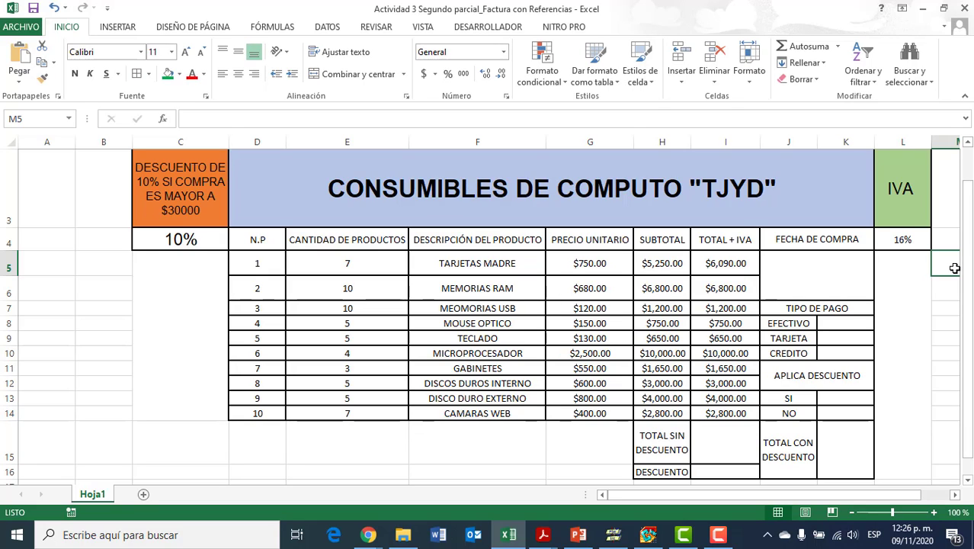
click(654, 269)
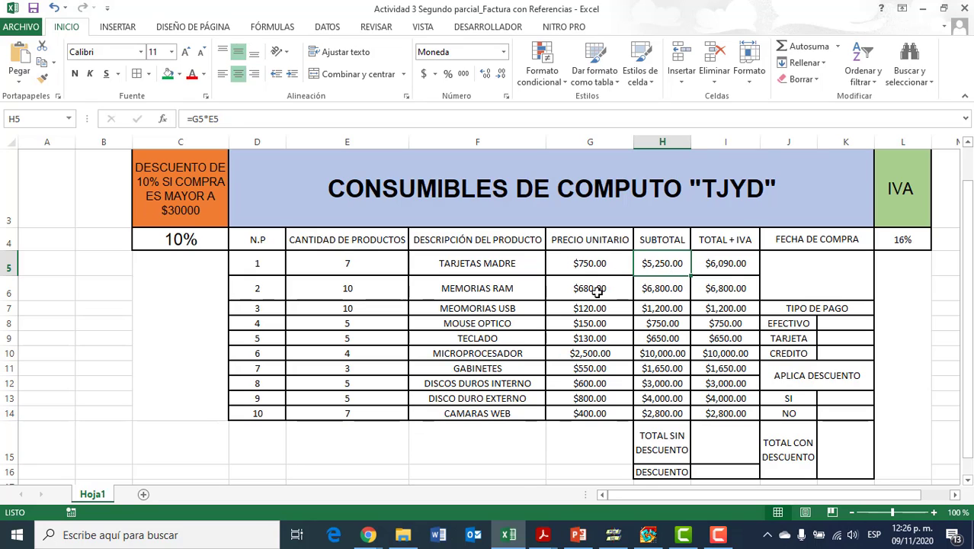
click(674, 288)
click(668, 308)
click(668, 323)
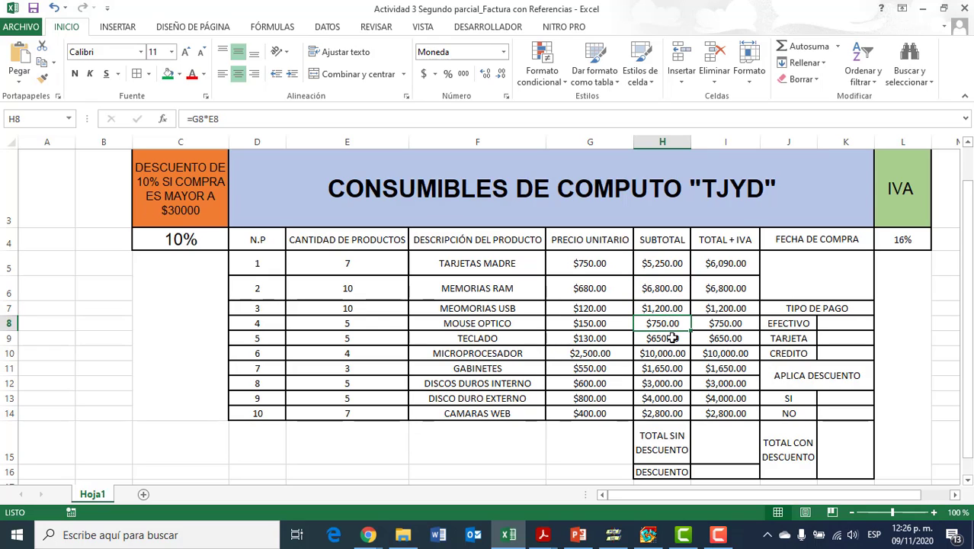
click(669, 338)
click(668, 353)
click(666, 367)
click(667, 383)
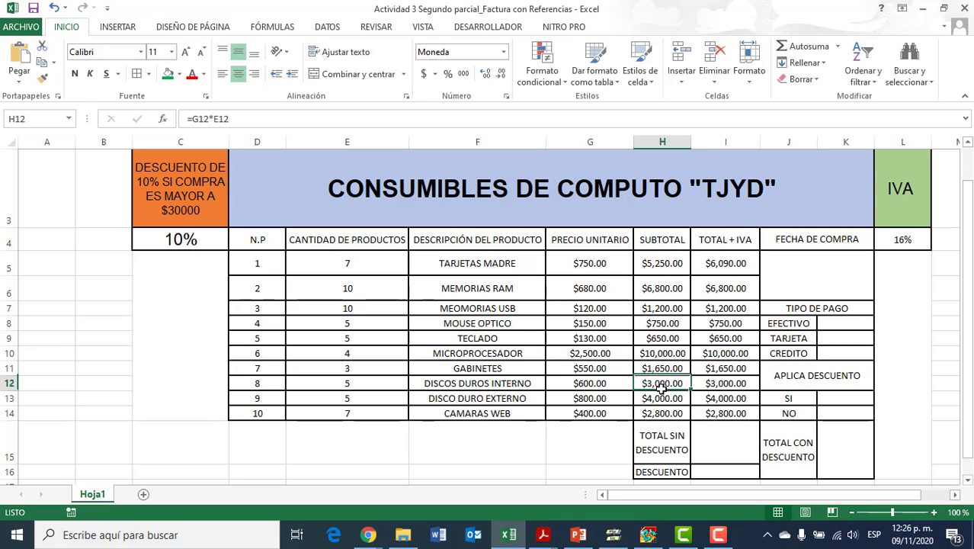
click(667, 398)
click(664, 411)
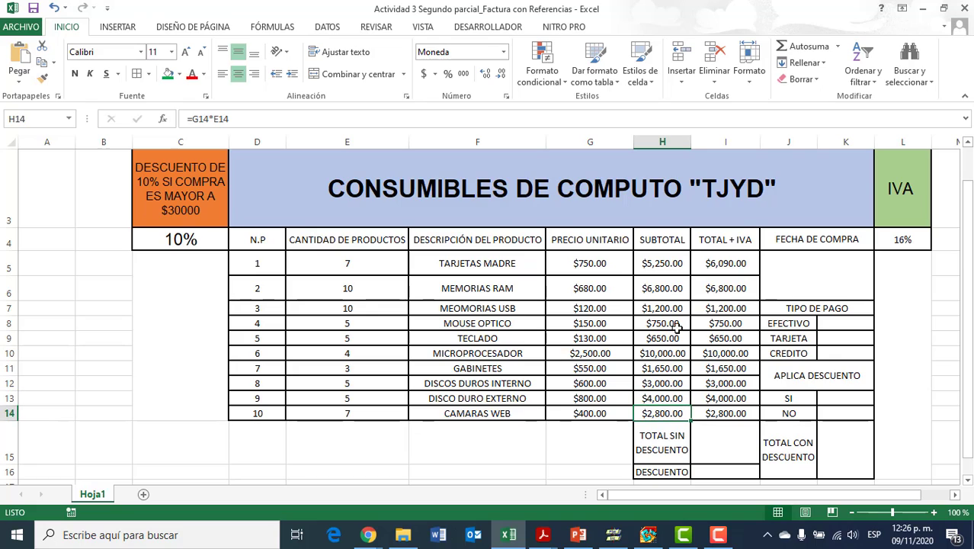
click(674, 266)
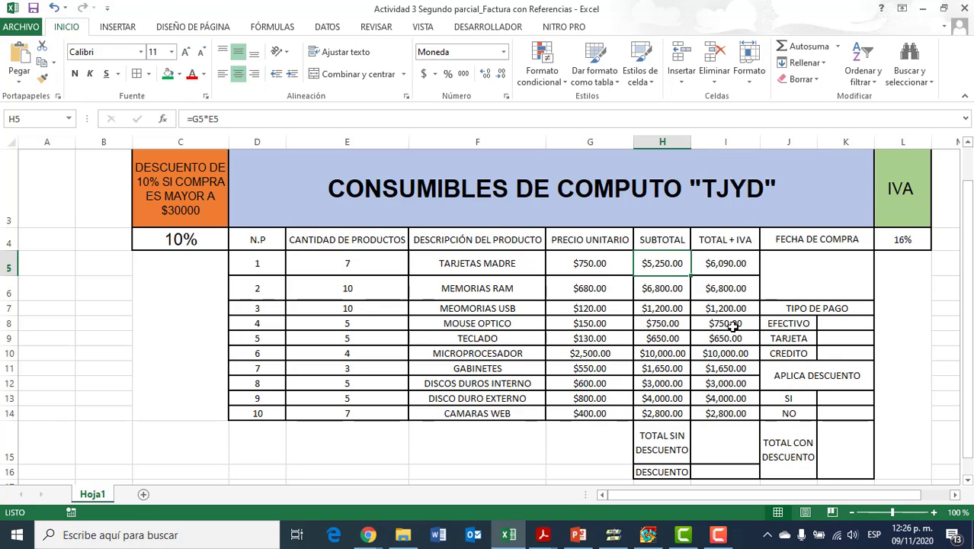
click(736, 264)
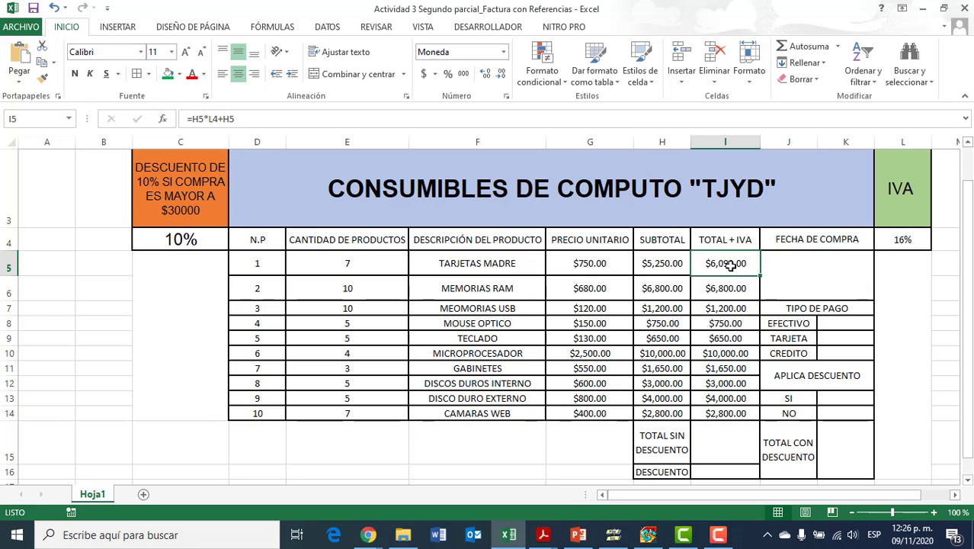
Edit I5 to =(H5*$L$4)+H5, adding parentheses and locking L4 with F4.
double_click(730, 264)
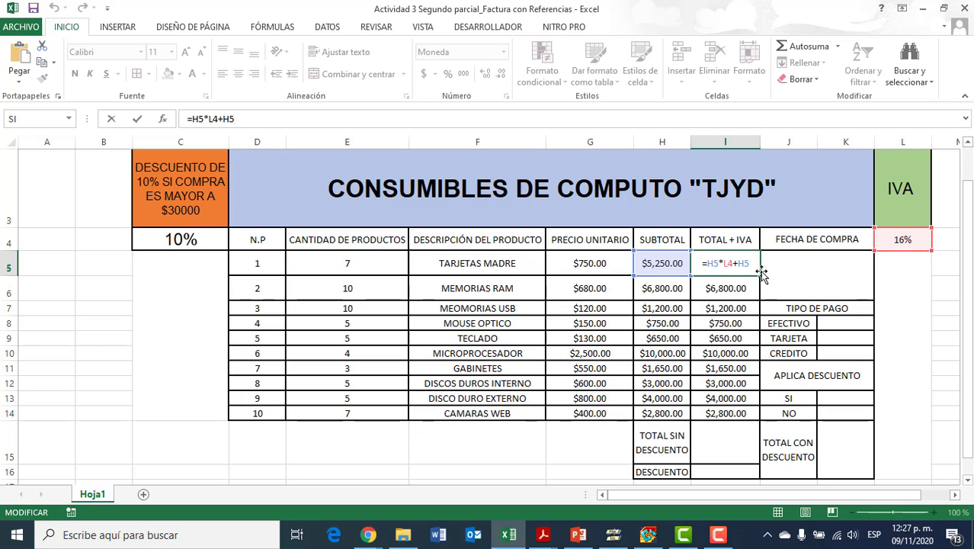
text())
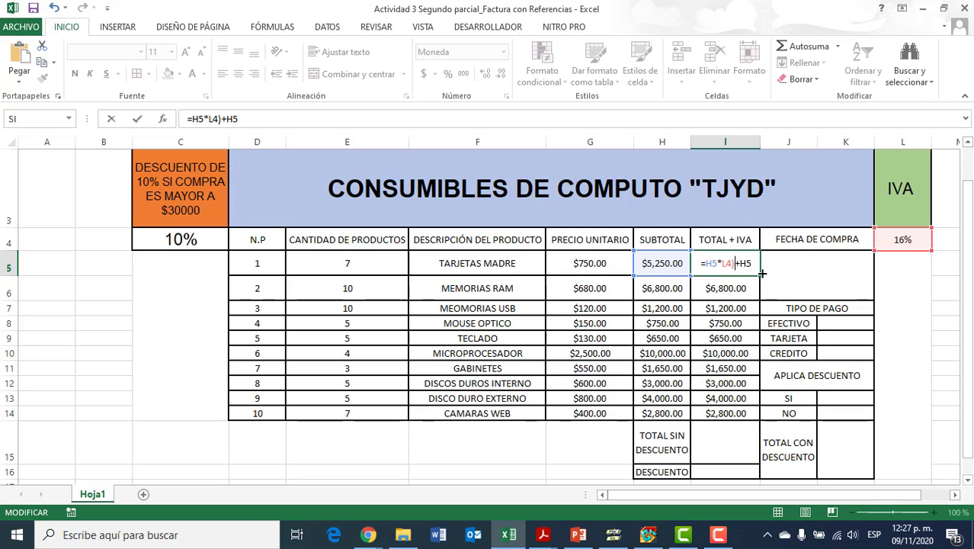
key(Left)
key(Left)
key(Left)
key(Left)
key(Left)
text(()
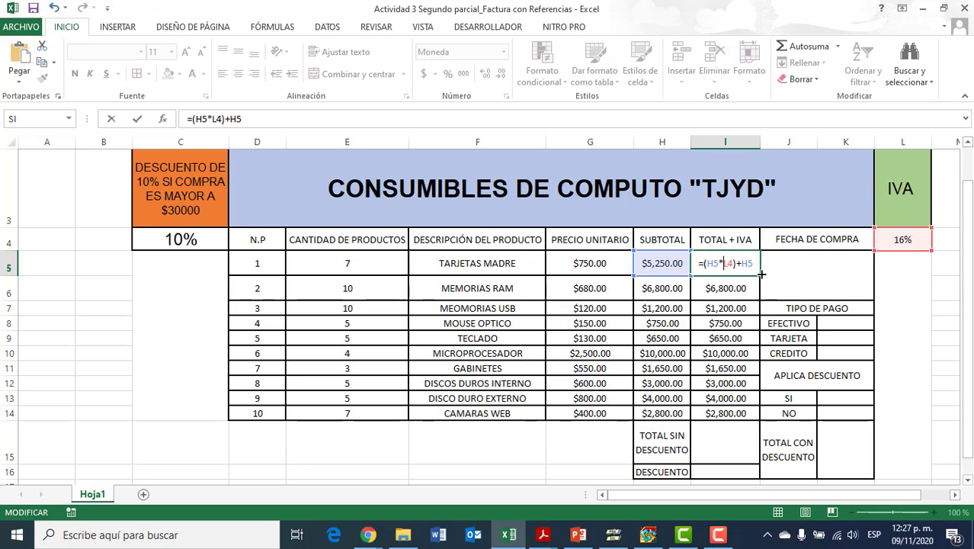
text($L)
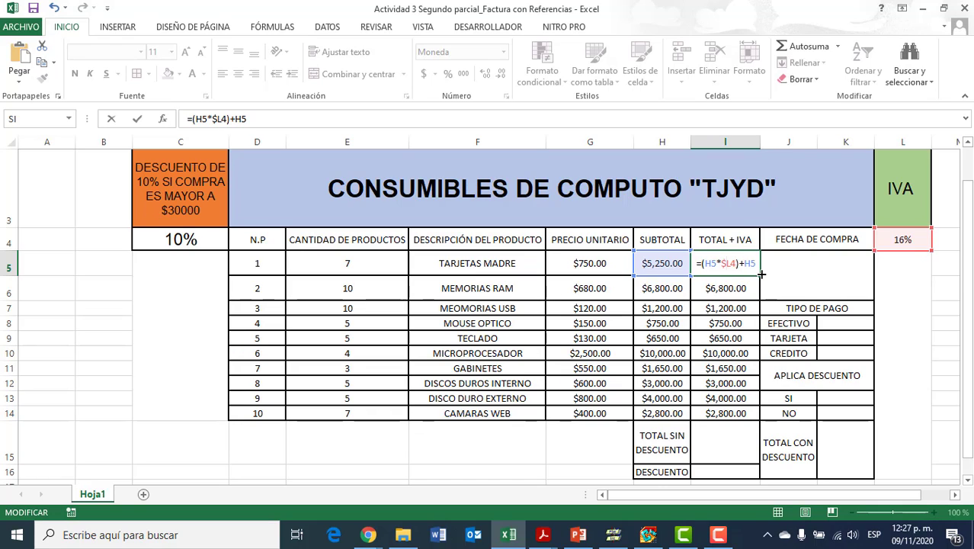
text($)
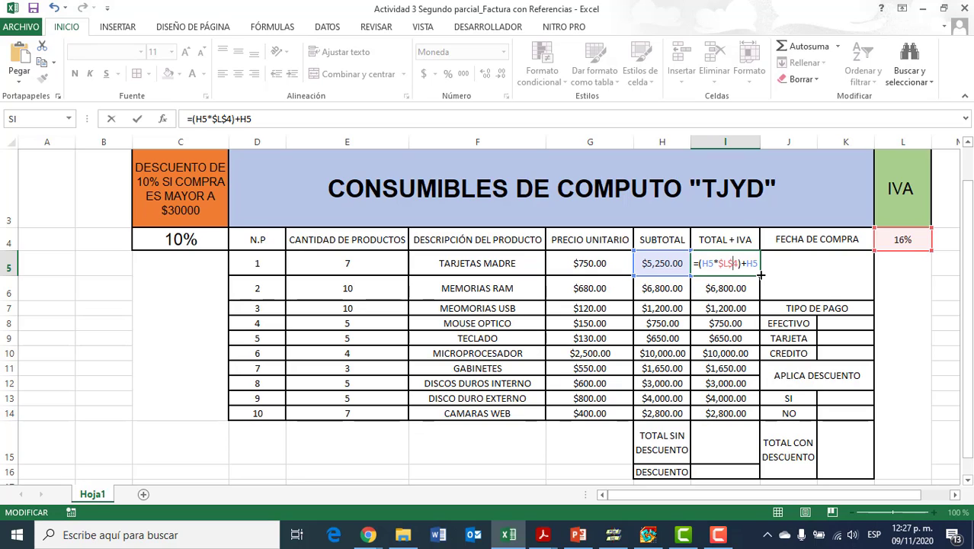
key(BackSpace)
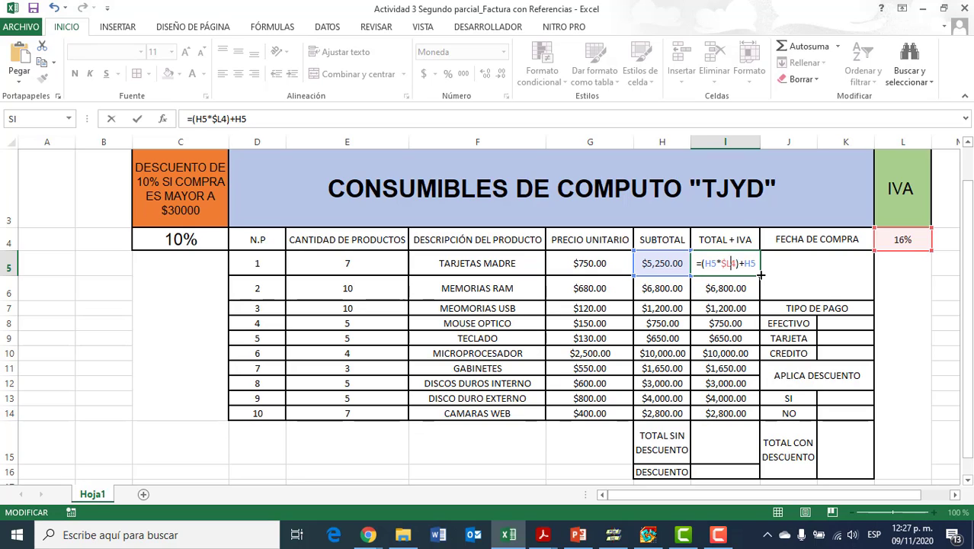
key(BackSpace)
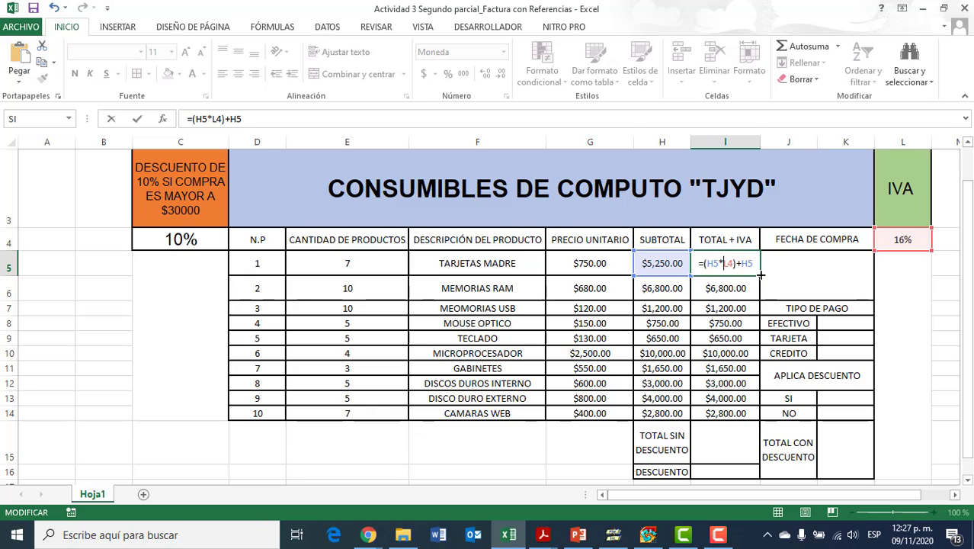
key(F4)
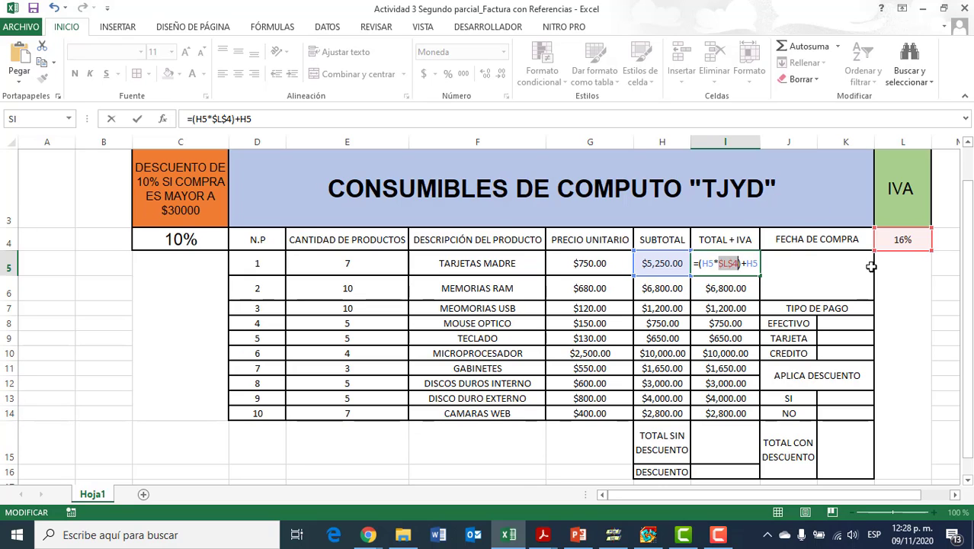
key(Return)
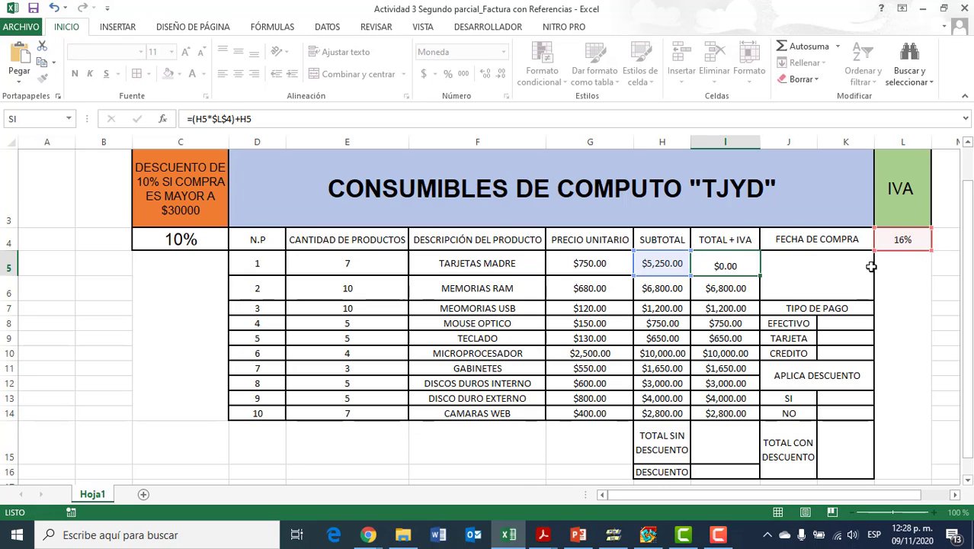
click(744, 264)
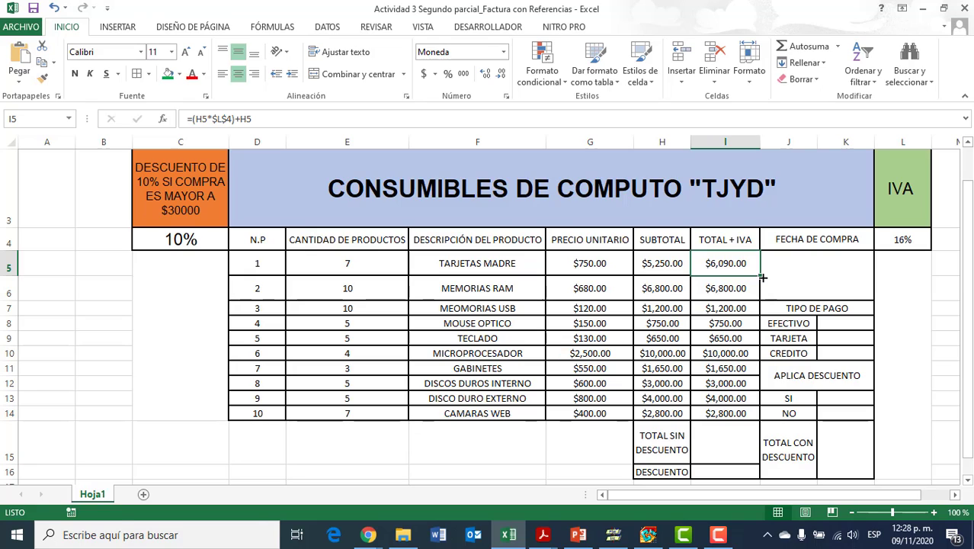
mouse_move(761, 276)
mouse_down()
mouse_move(757, 418)
mouse_move(771, 279)
mouse_up()
drag(760, 269, 759, 415)
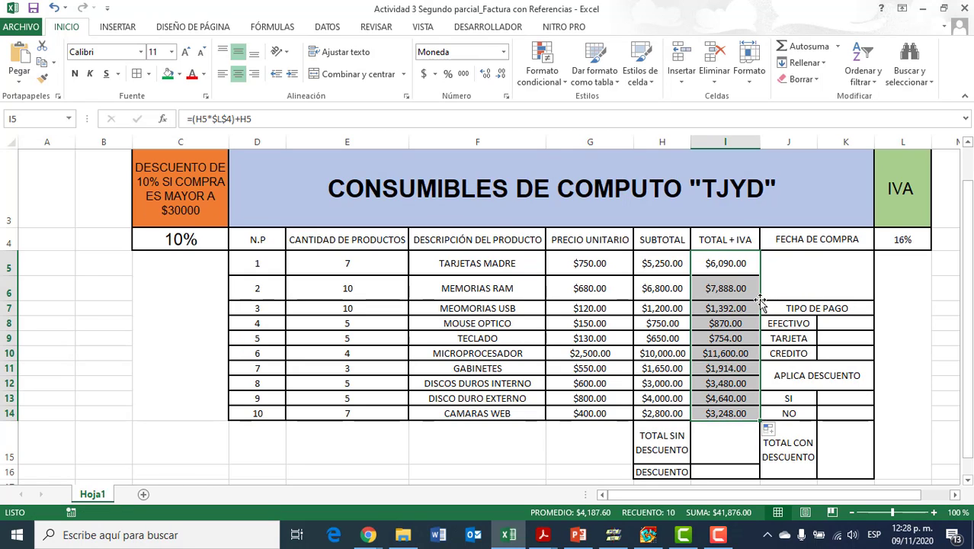
click(735, 295)
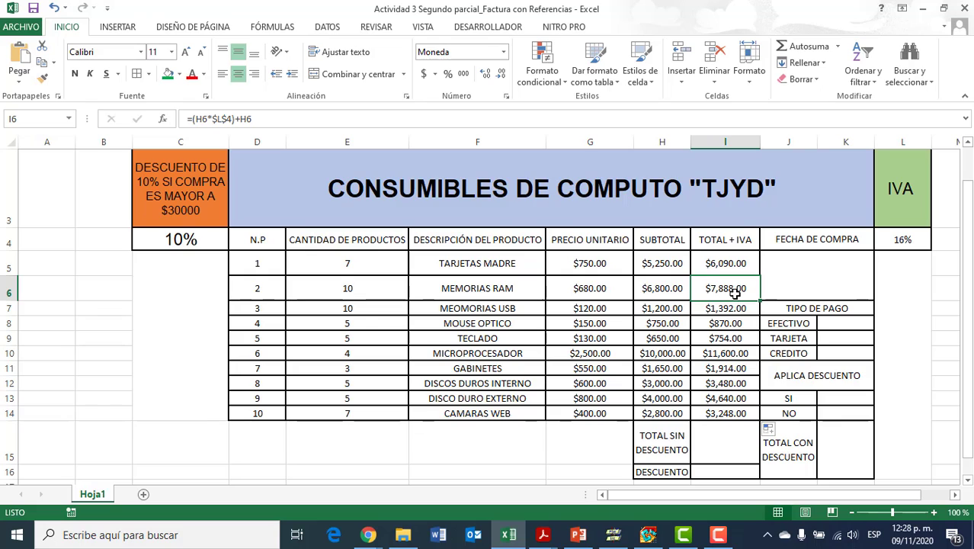
double_click(733, 290)
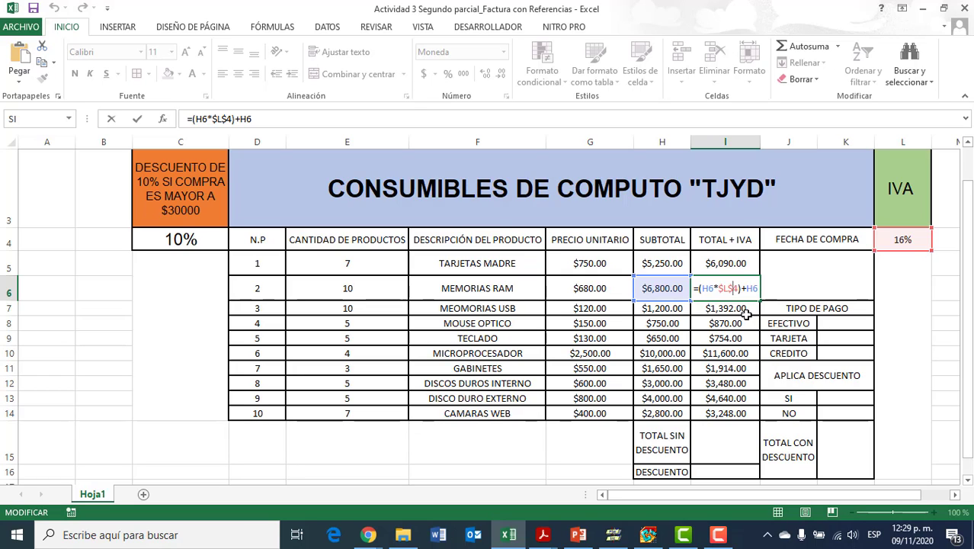
key(ctrl+Return)
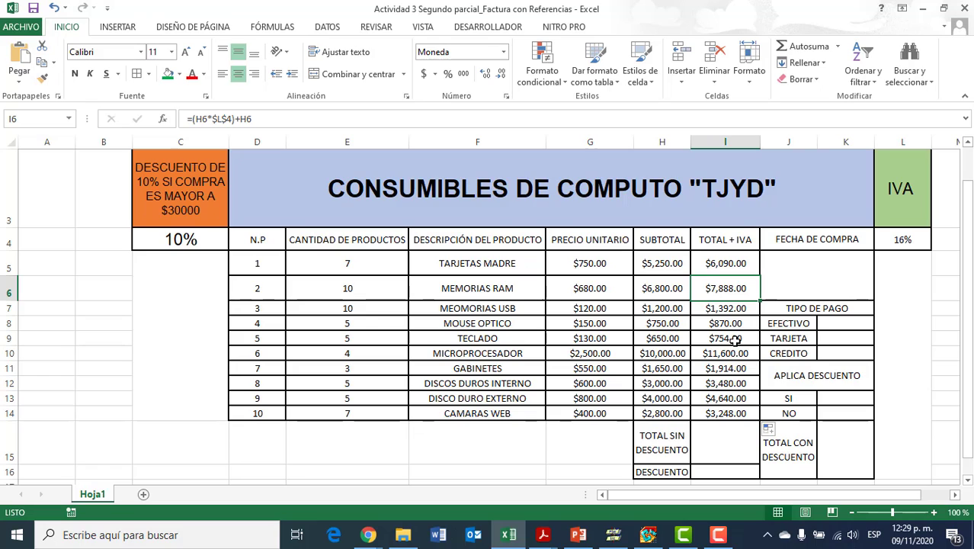
double_click(728, 326)
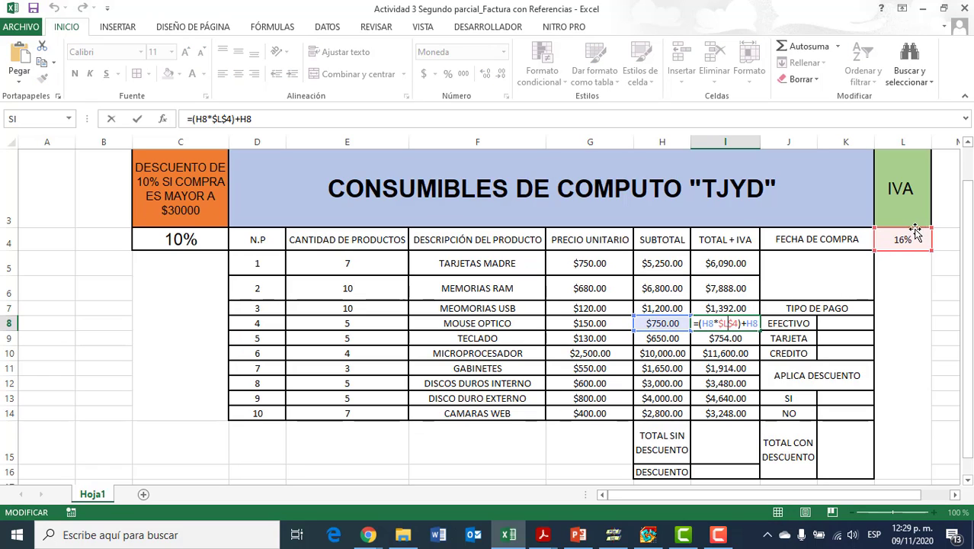
key(Return)
double_click(732, 339)
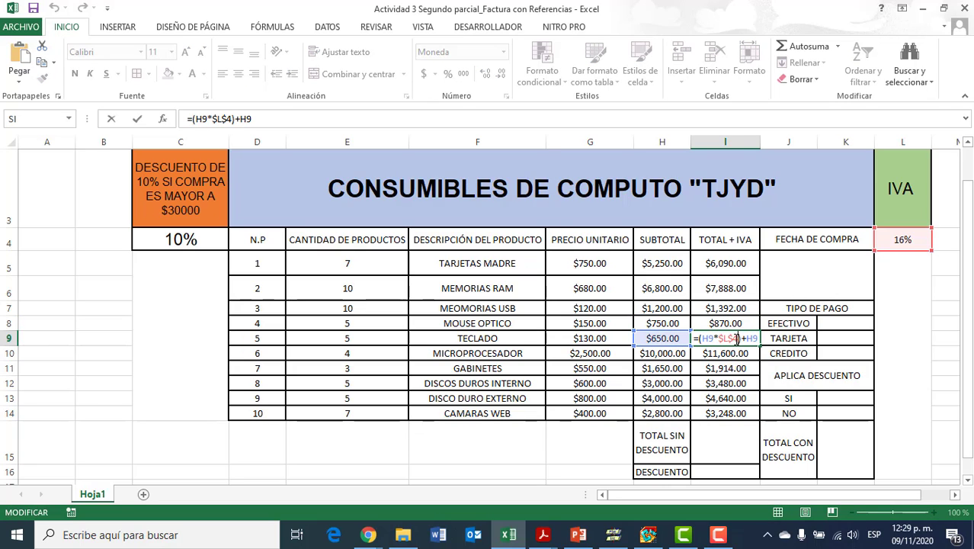
key(ctrl+Return)
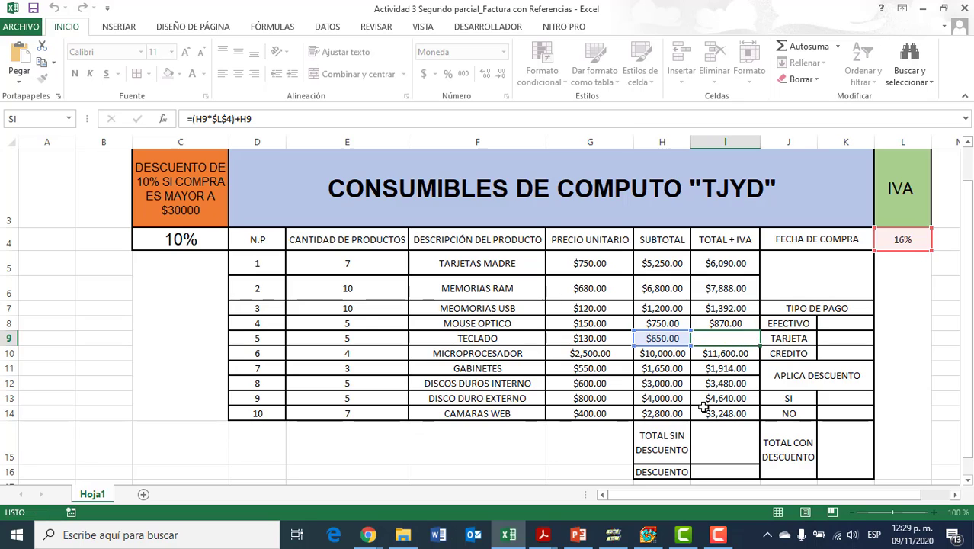
click(743, 436)
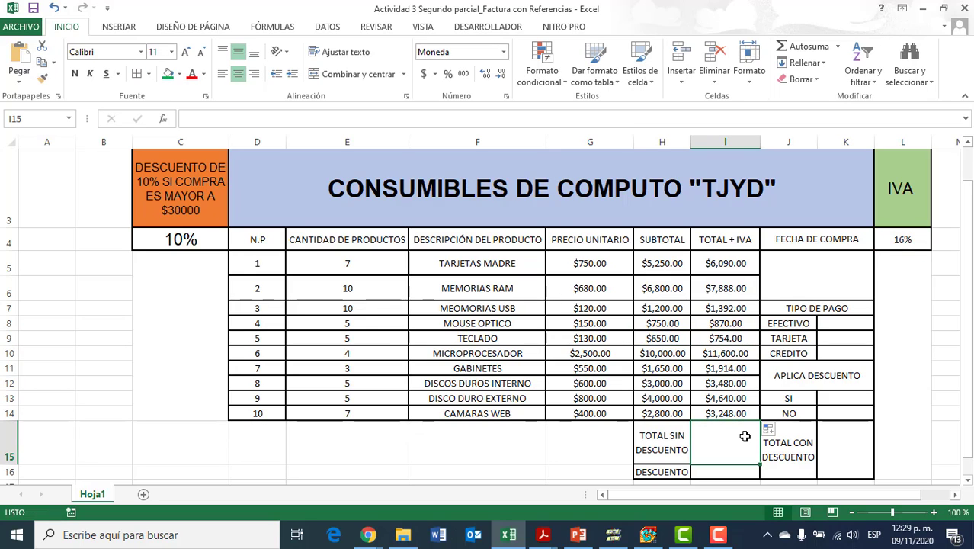
mouse_move(971, 297)
mouse_down()
mouse_move(971, 324)
mouse_move(971, 313)
mouse_up()
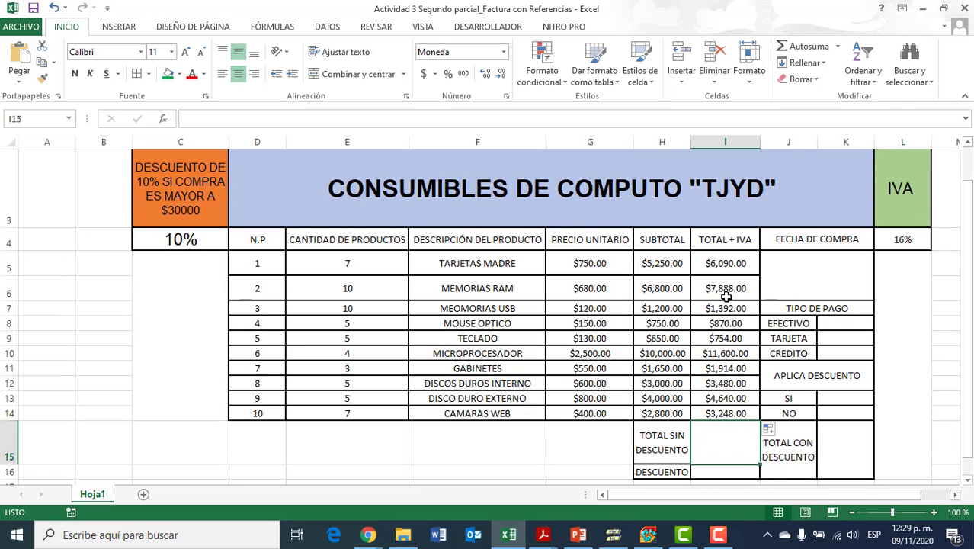
click(594, 264)
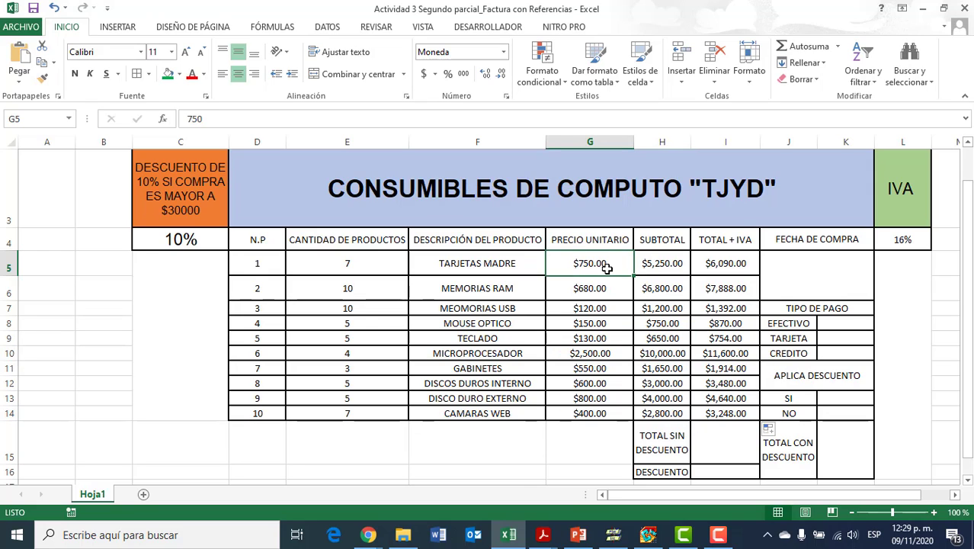
click(657, 269)
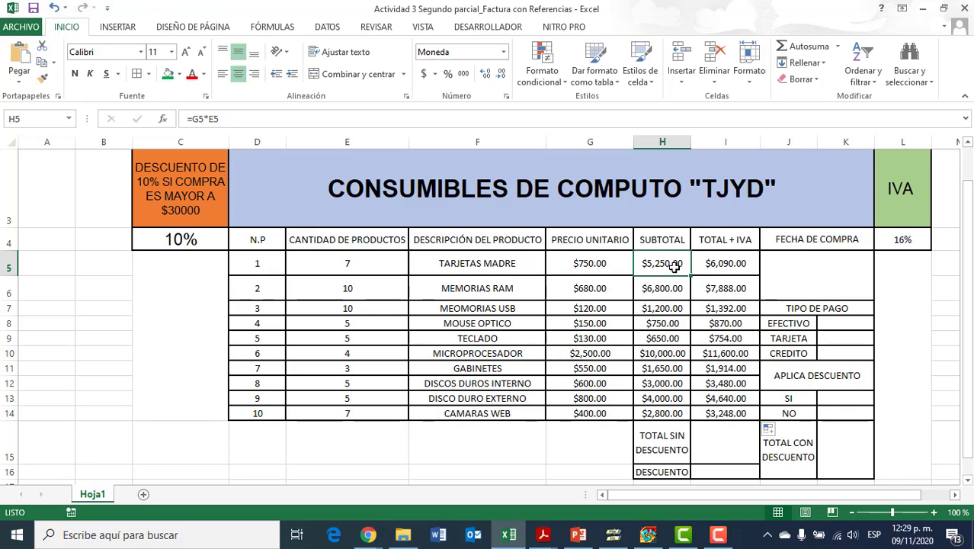
click(657, 289)
click(664, 308)
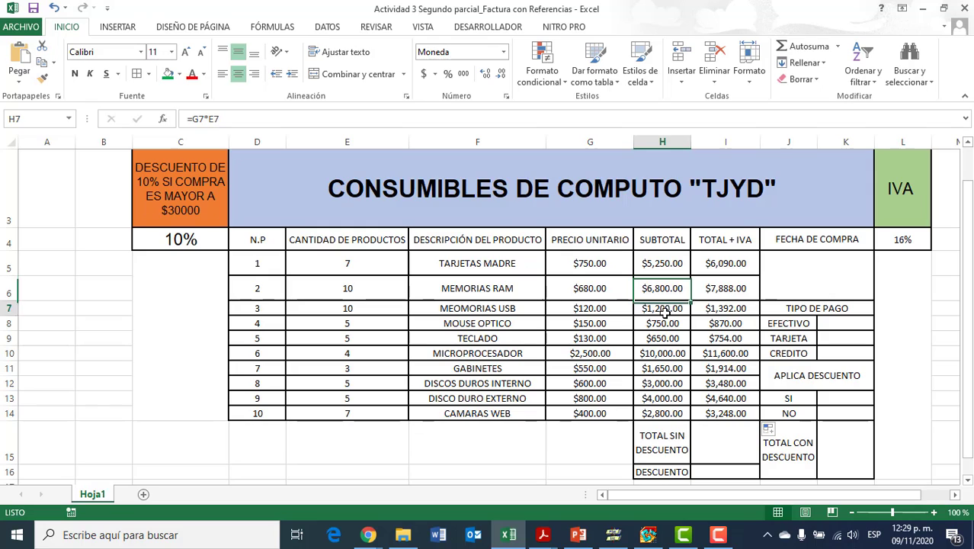
click(663, 323)
click(660, 338)
click(664, 354)
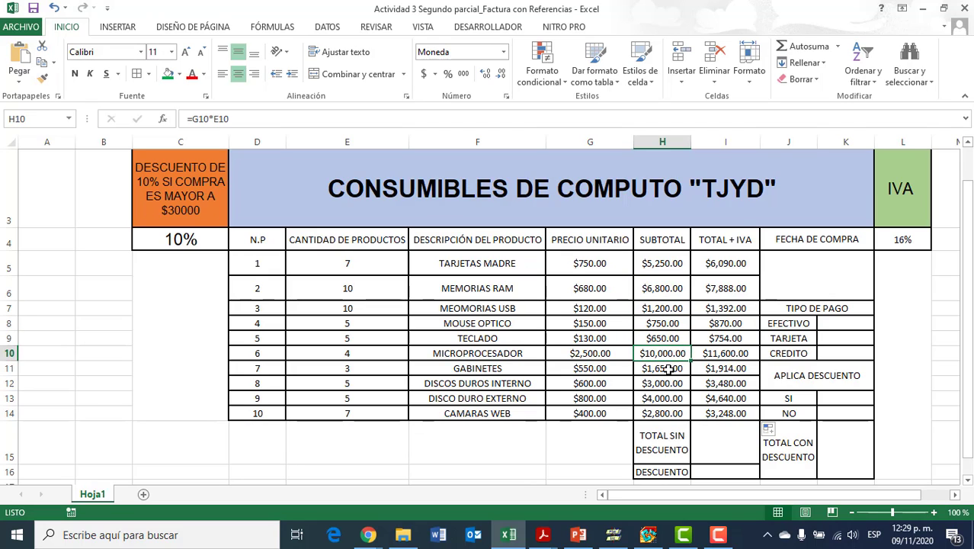
click(668, 369)
click(663, 383)
click(663, 398)
click(663, 414)
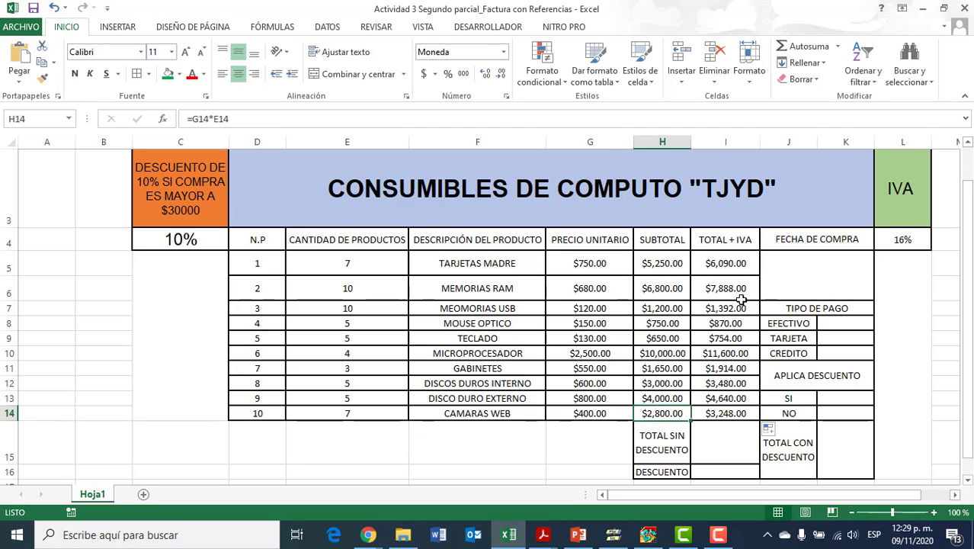
click(740, 298)
click(743, 263)
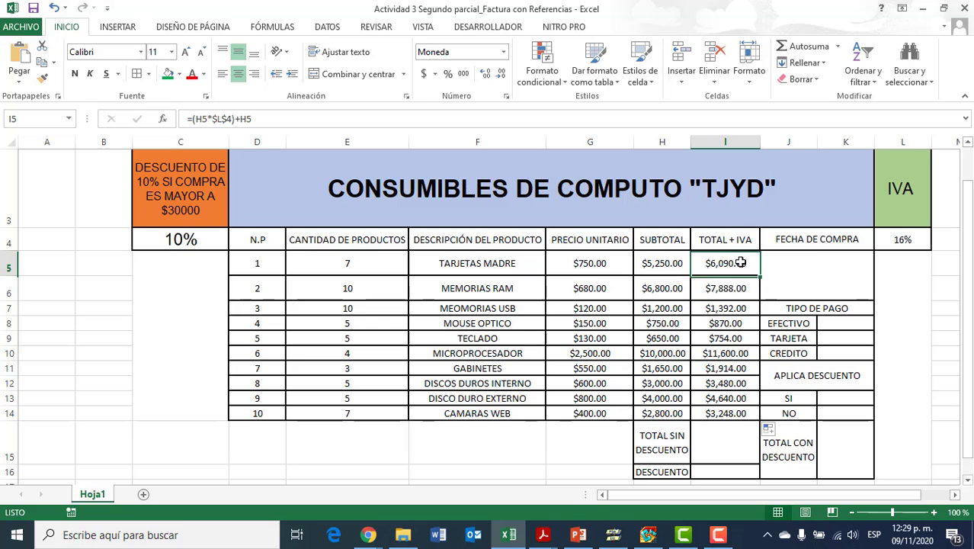
click(902, 267)
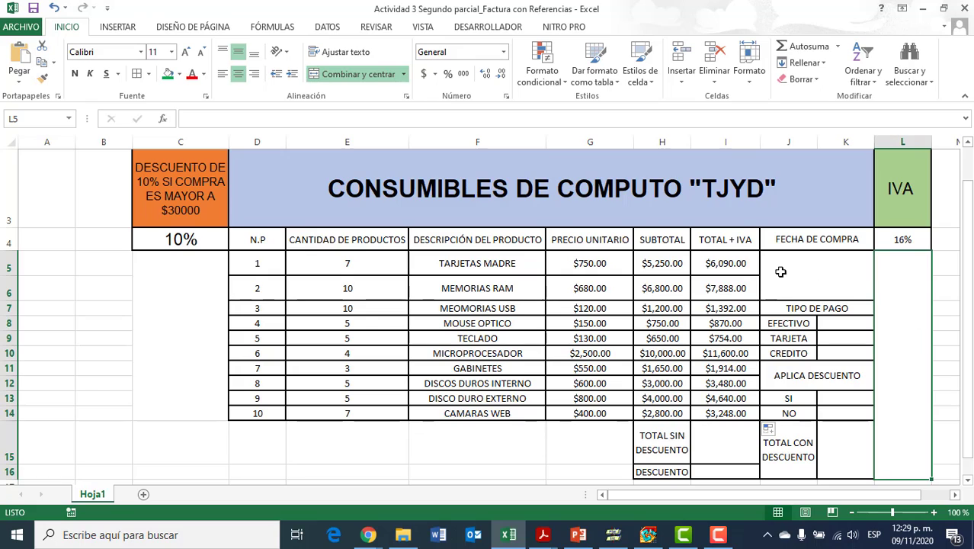
click(736, 264)
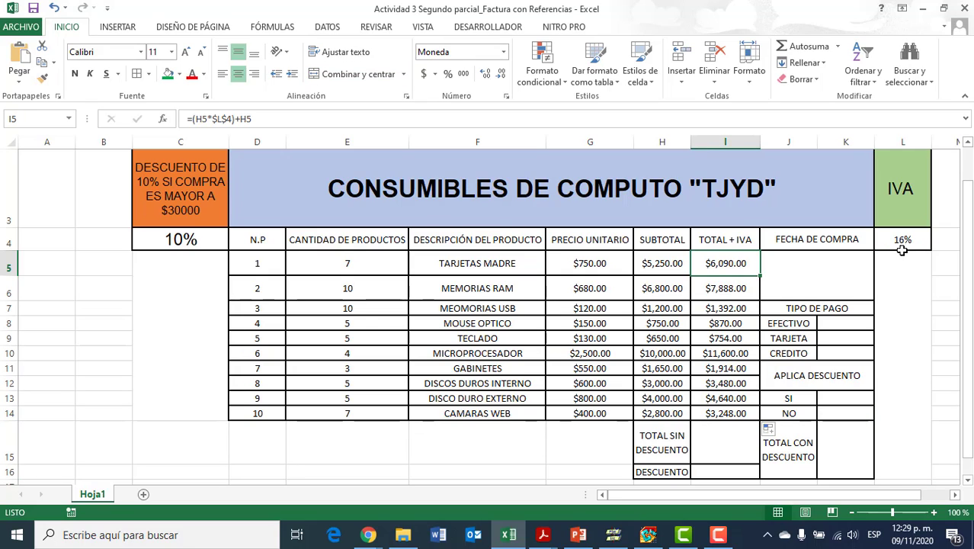
double_click(738, 264)
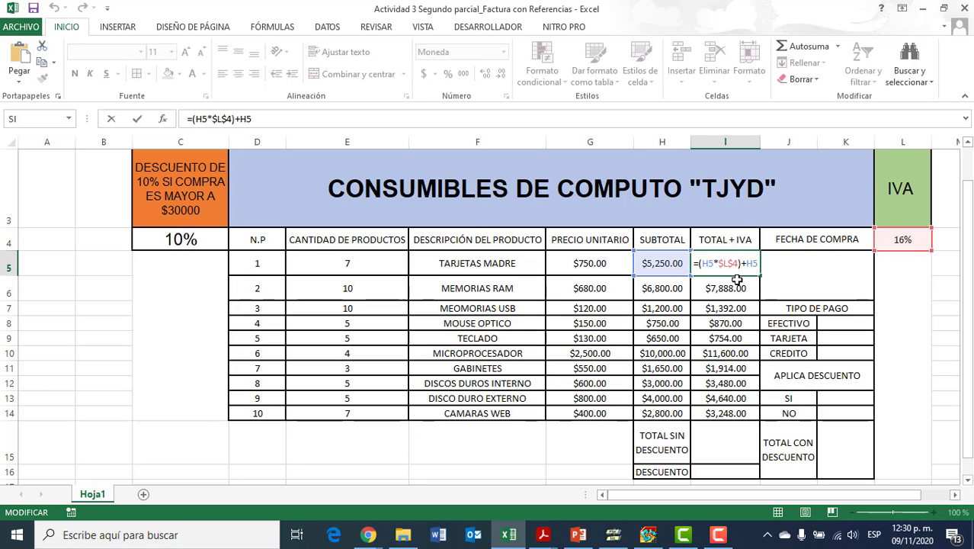
key(ctrl+Return)
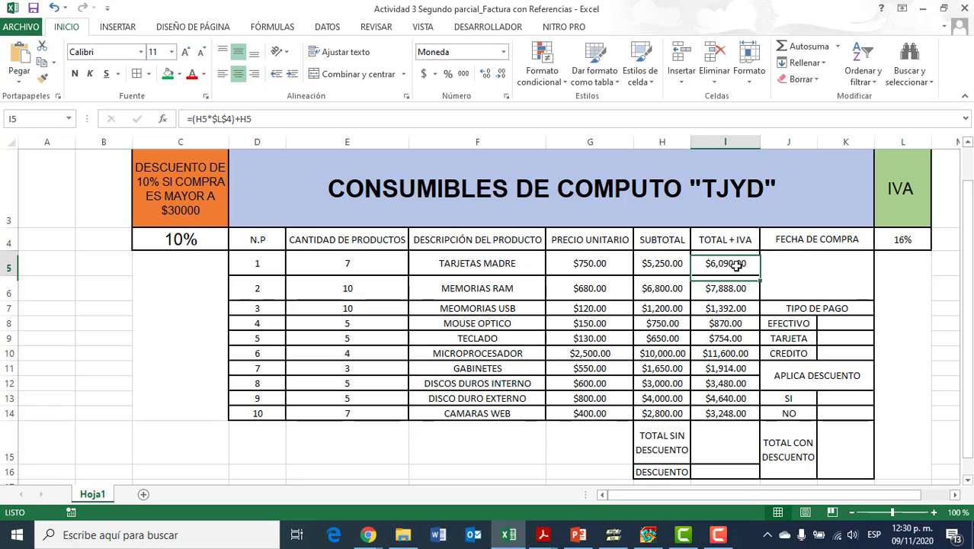
double_click(737, 265)
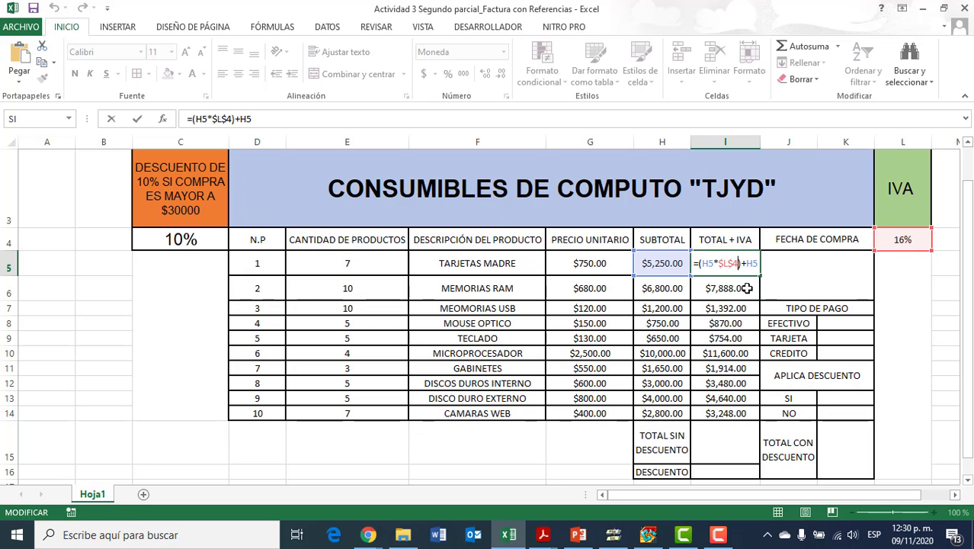
key(ctrl+Return)
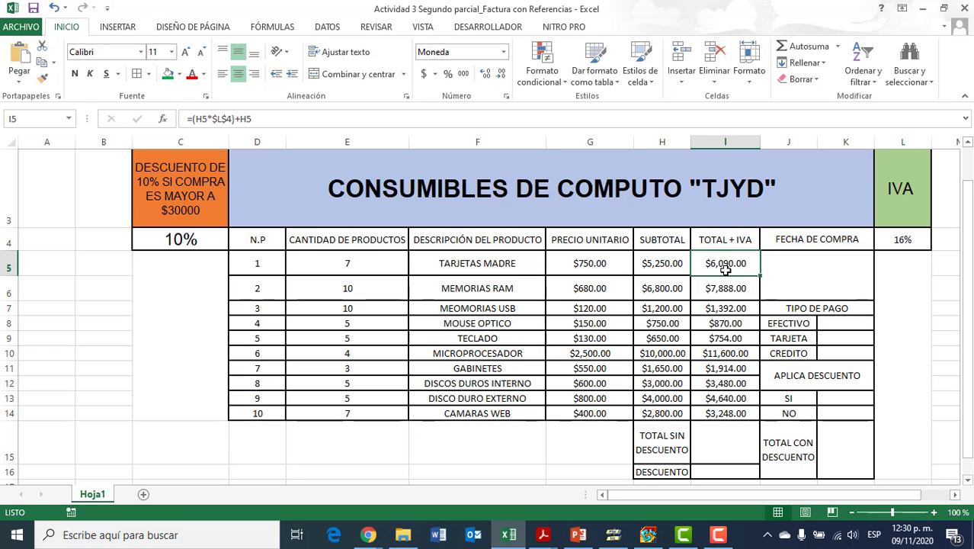
AutoSum I5:I14 so I15 holds =SUMA(I5:I14), showing $41,876.00.
drag(729, 269, 729, 431)
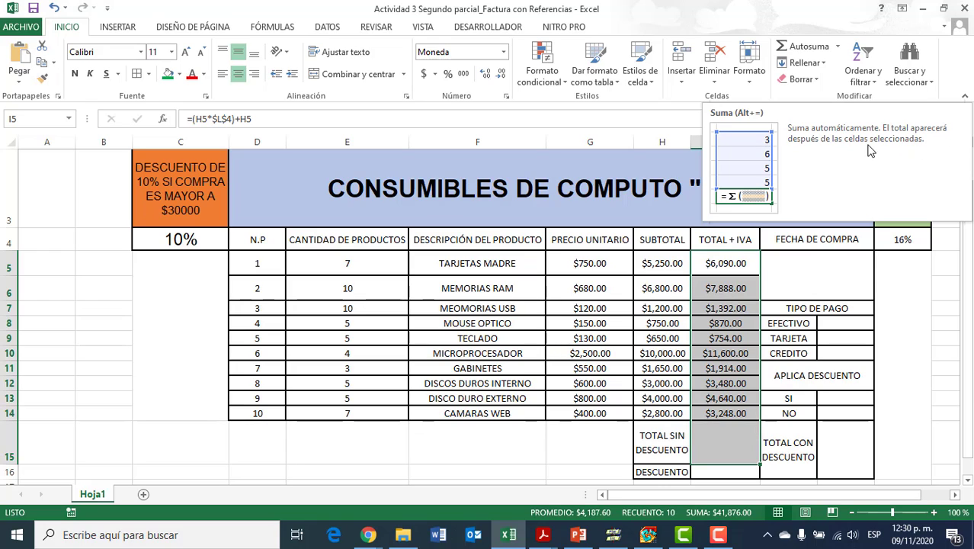
mouse_move(733, 263)
mouse_down()
mouse_move(710, 383)
mouse_move(716, 432)
mouse_up()
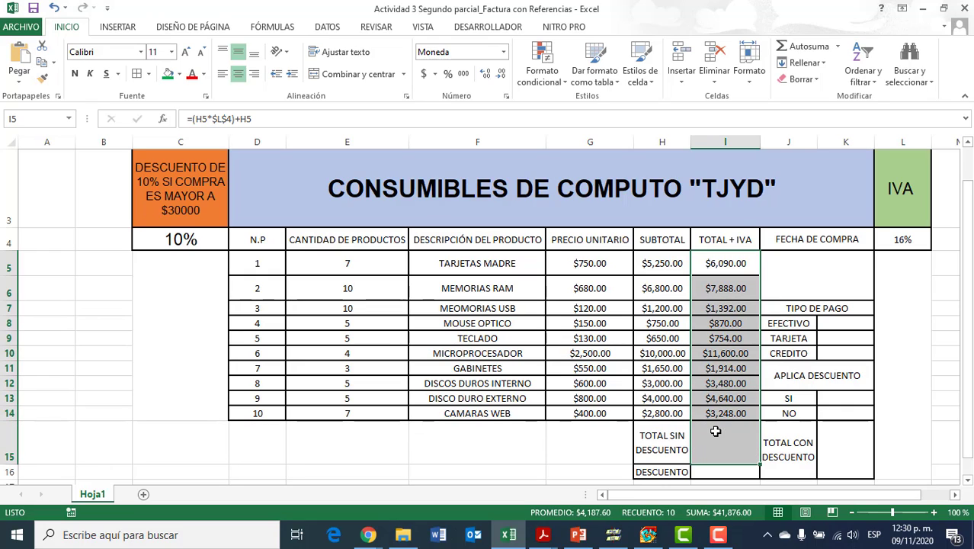
drag(715, 431, 715, 413)
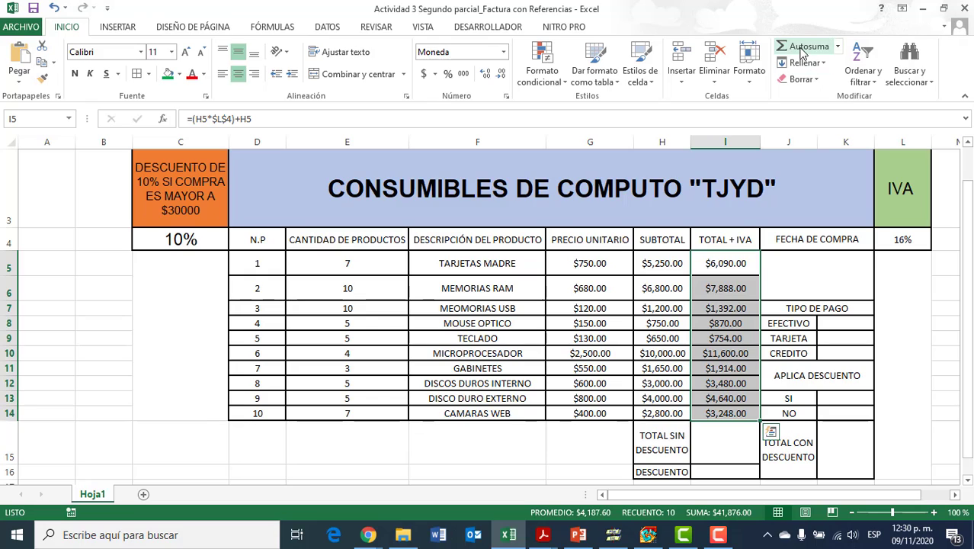
click(800, 47)
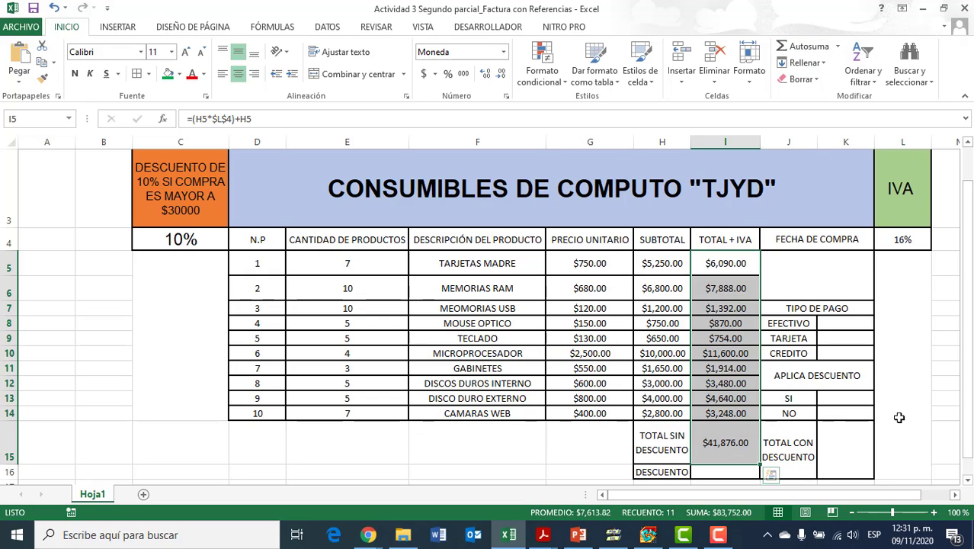
click(933, 426)
click(732, 444)
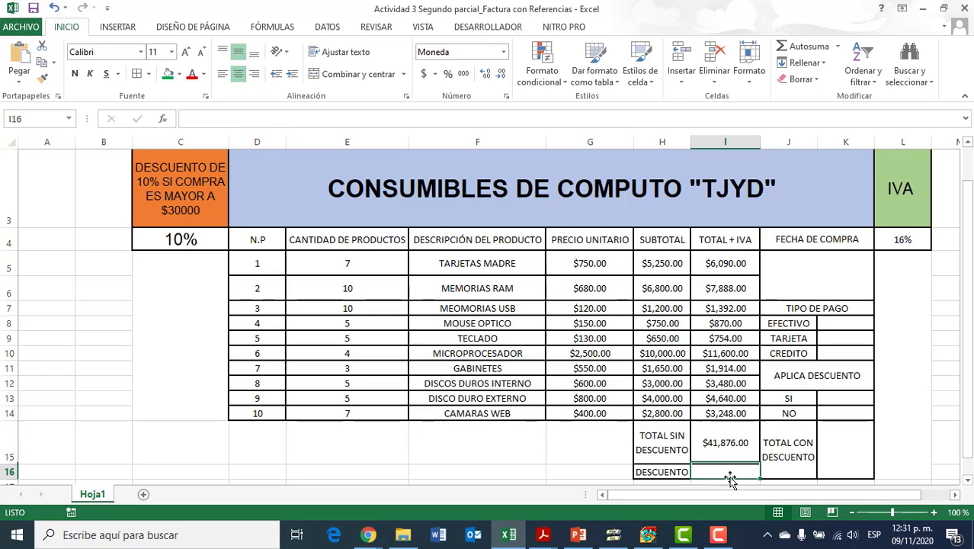
mouse_move(725, 449)
mouse_down()
mouse_move(725, 471)
mouse_move(718, 431)
mouse_up()
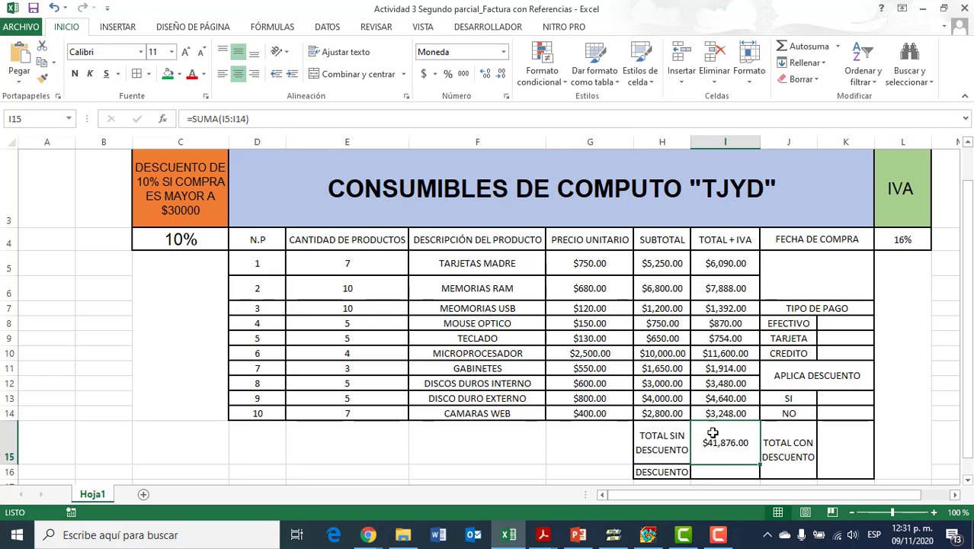
click(282, 118)
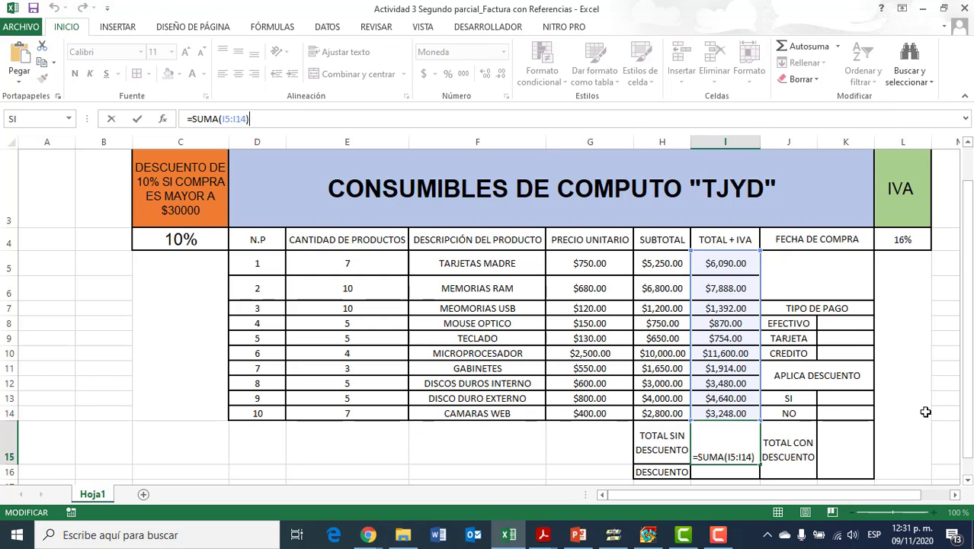
key(Return)
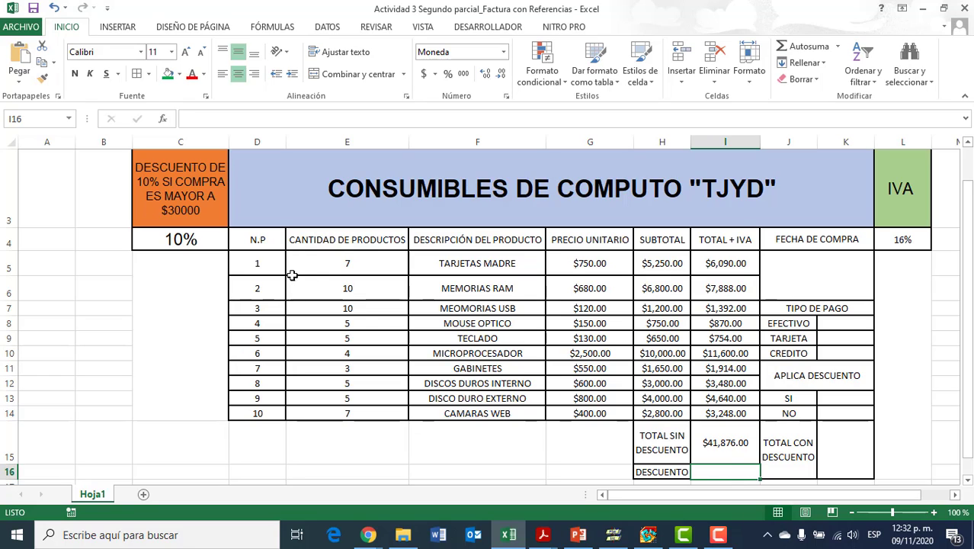
Review the 10% discount rate in C4 and the 16% IVA rate in L4.
click(201, 239)
click(201, 278)
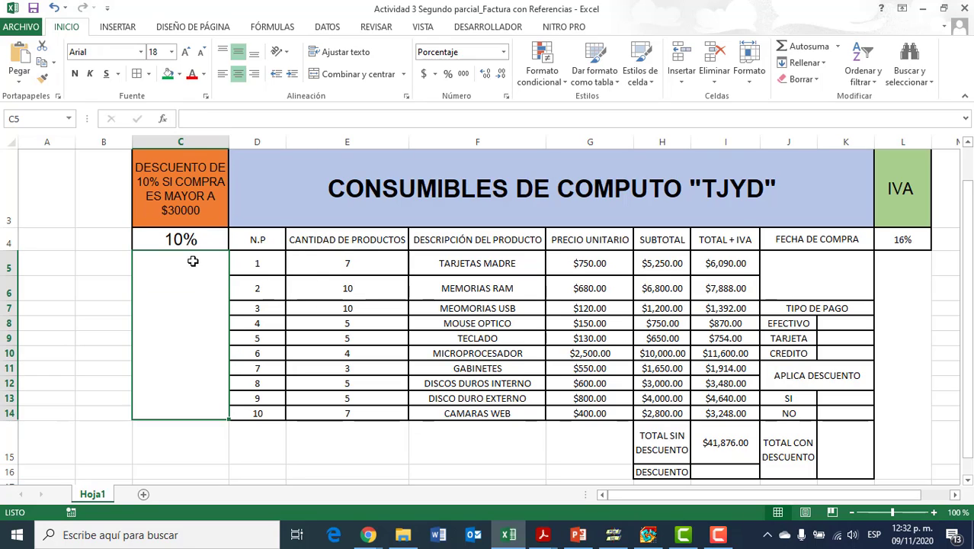
click(177, 240)
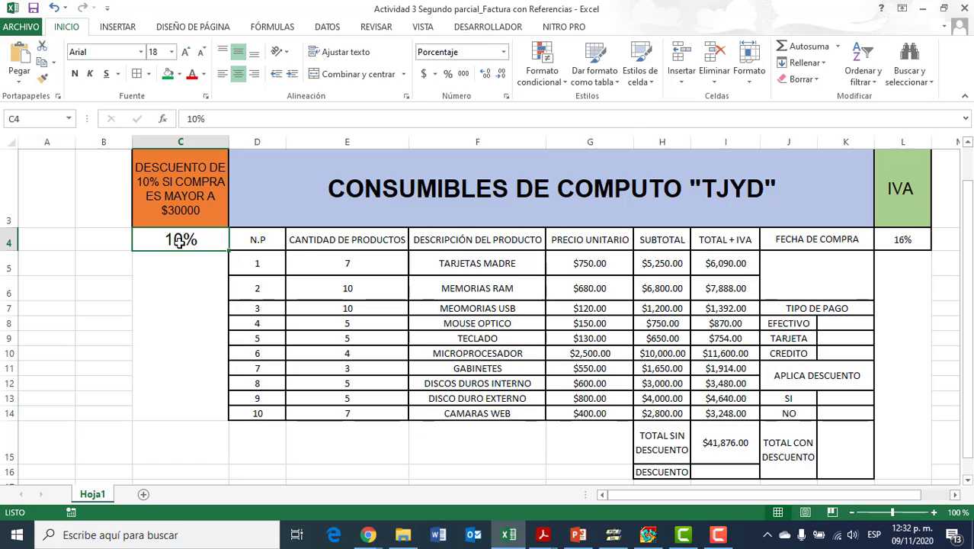
click(902, 239)
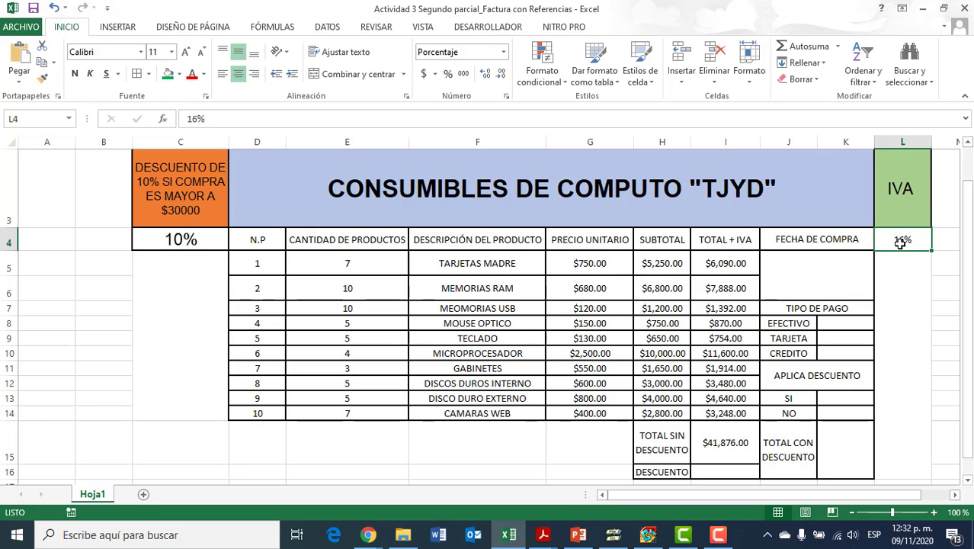
drag(901, 241, 922, 283)
click(905, 239)
click(193, 236)
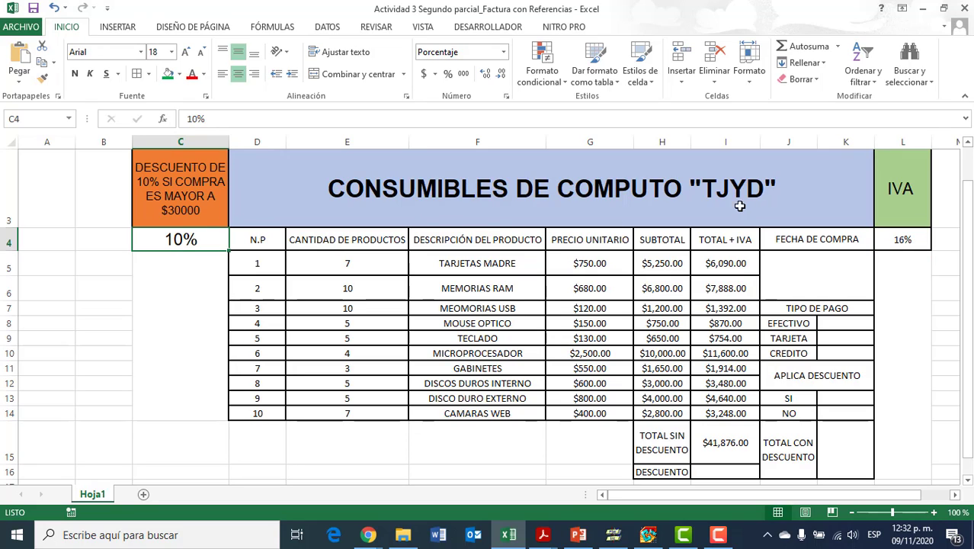
click(907, 237)
click(189, 242)
click(725, 471)
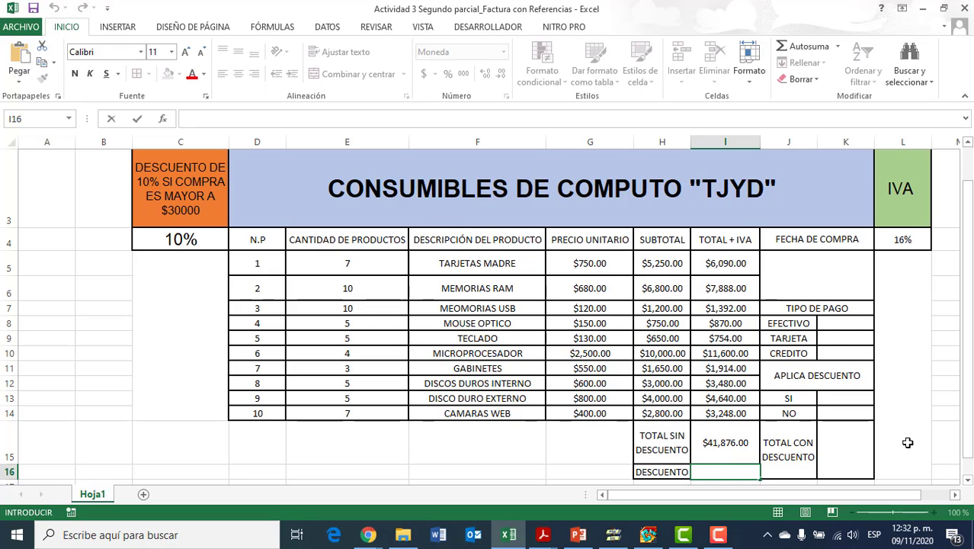
Mark K13 beside SI with an X and review the SUMA total in I15.
click(842, 398)
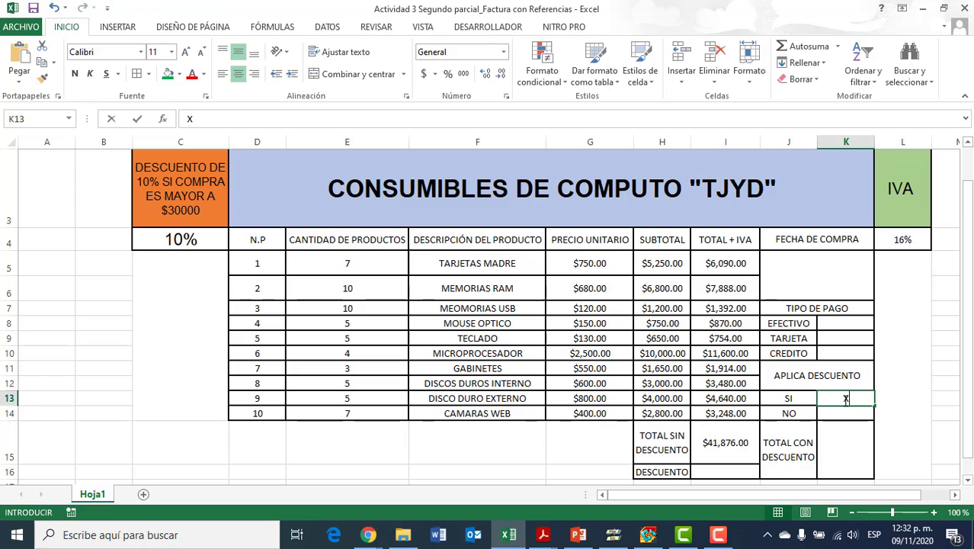
text(X)
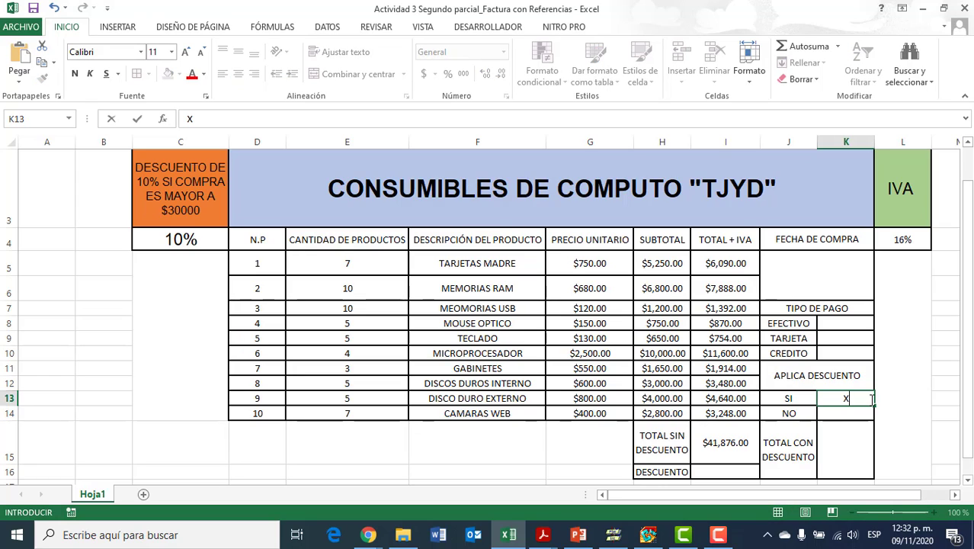
click(738, 474)
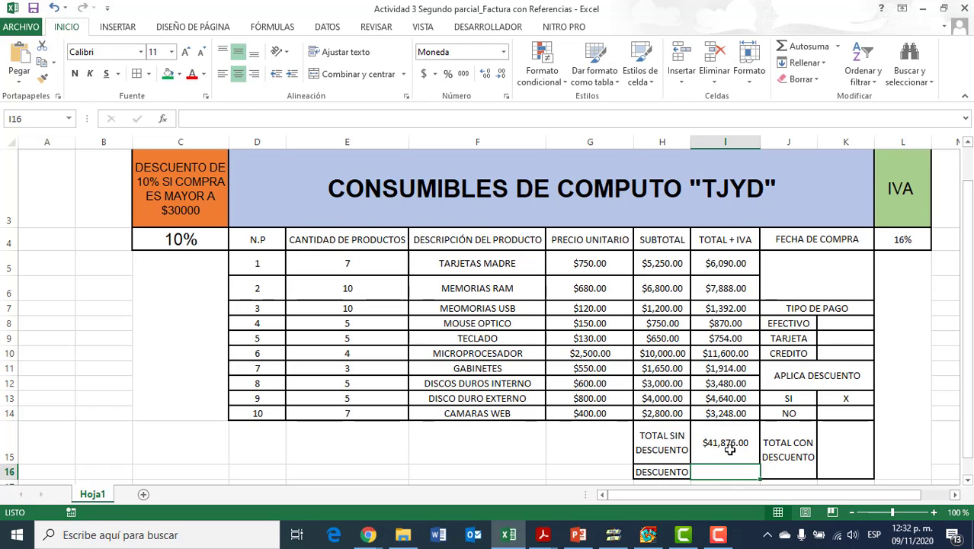
click(730, 450)
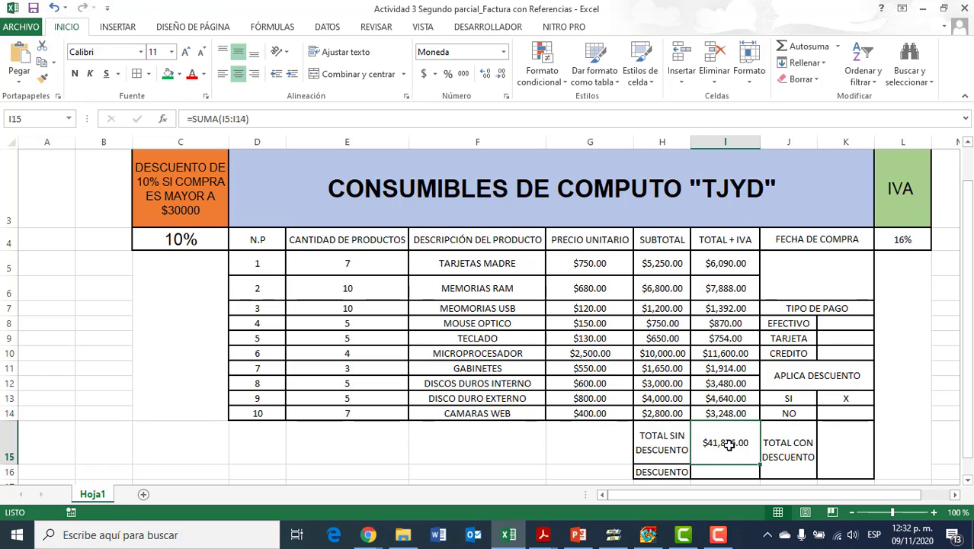
click(742, 472)
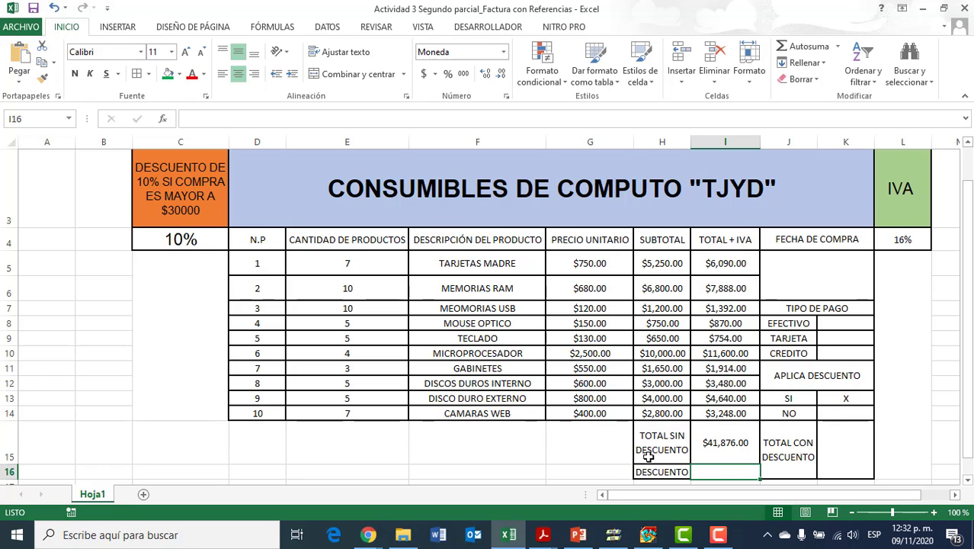
click(728, 450)
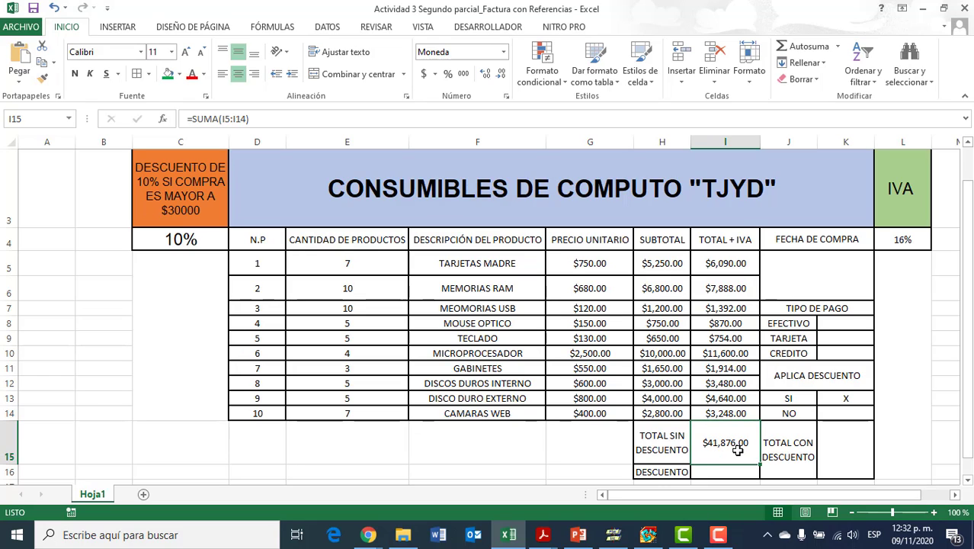
click(203, 206)
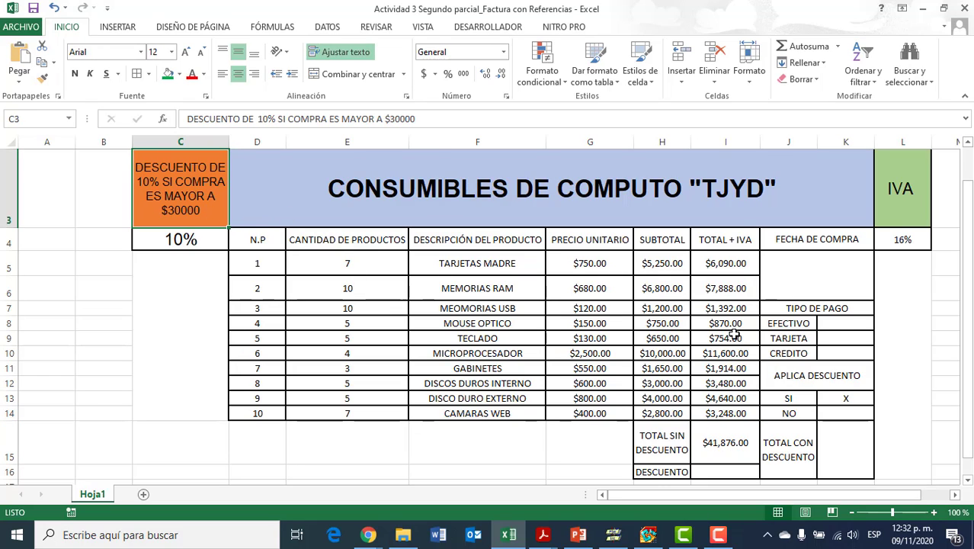
click(852, 397)
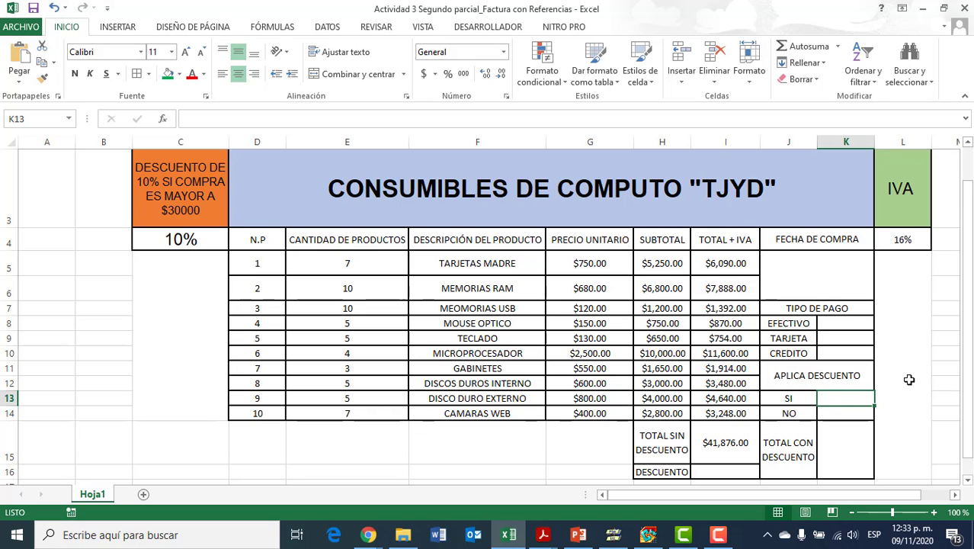
Start an =SI() formula in DESCUENTO cell I16 through Insertar función.
double_click(728, 470)
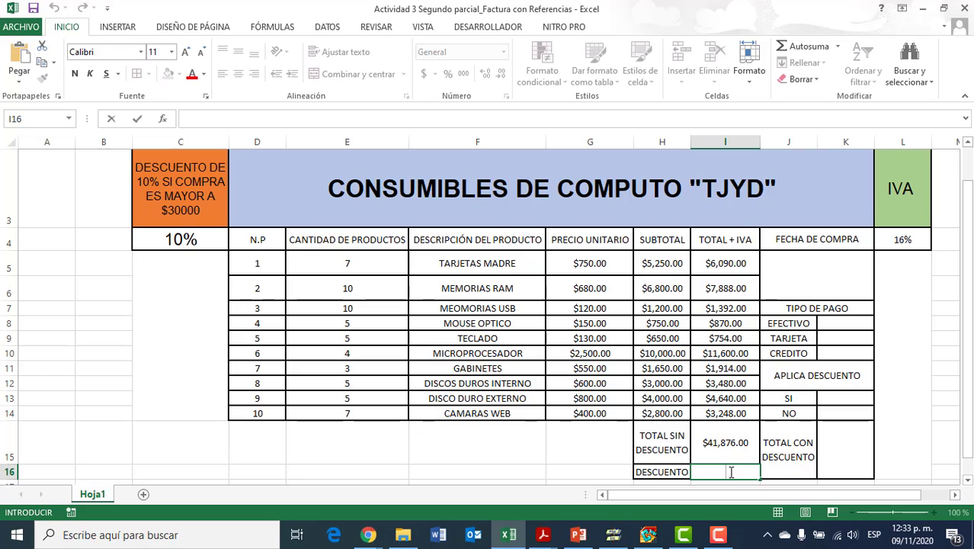
text(==)
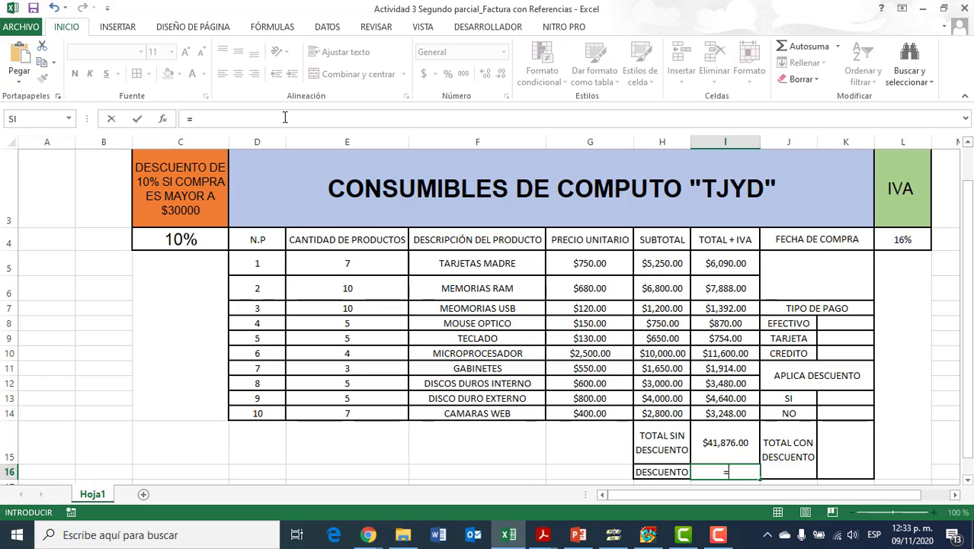
click(162, 120)
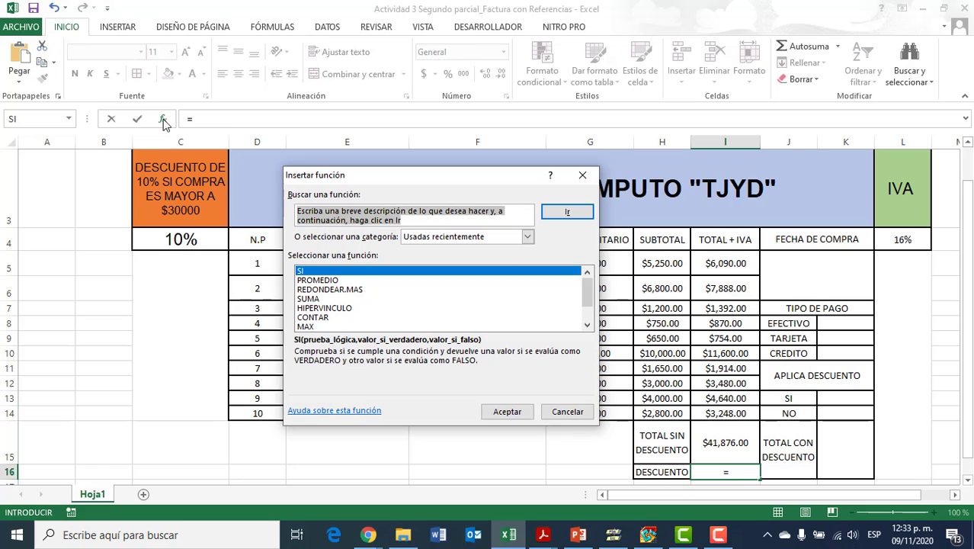
mouse_move(439, 183)
mouse_down()
mouse_move(613, 183)
mouse_move(566, 173)
mouse_up()
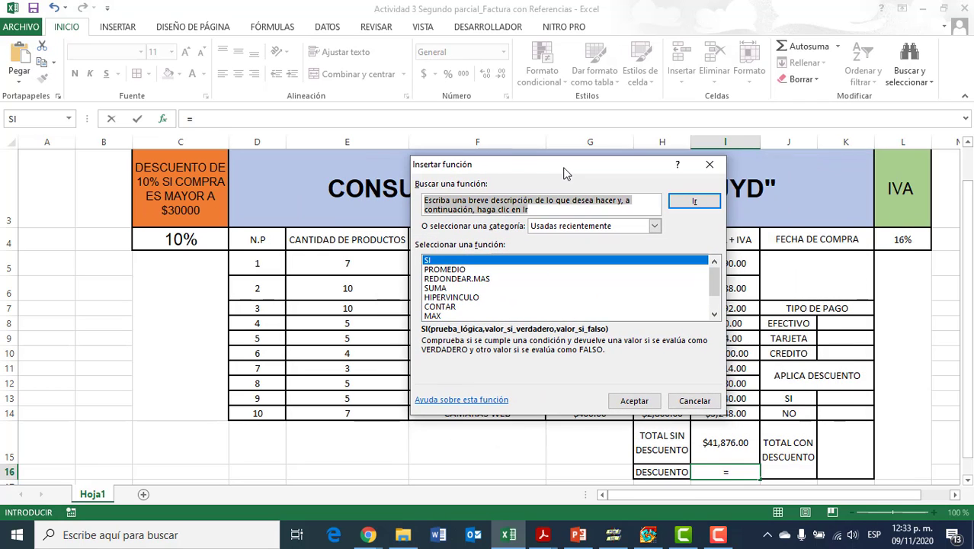
click(440, 261)
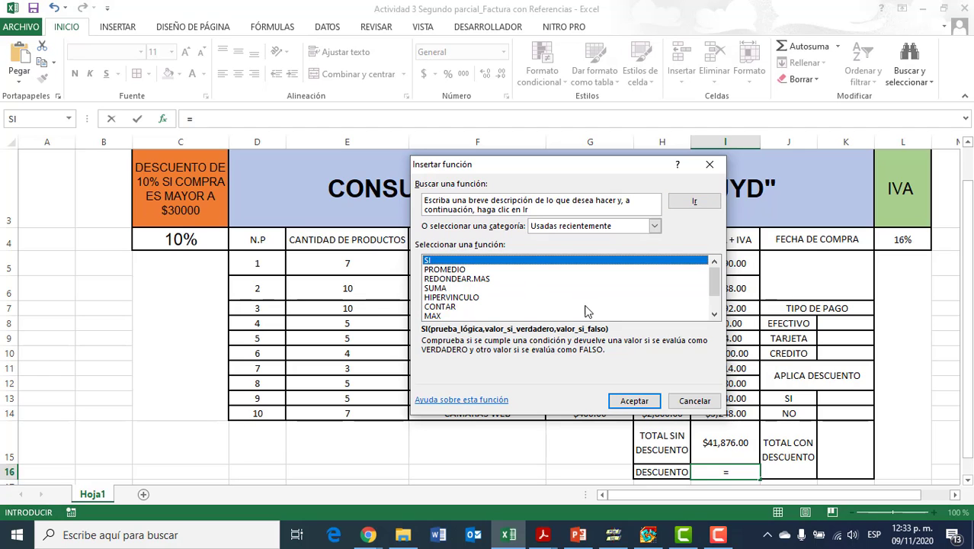
click(633, 401)
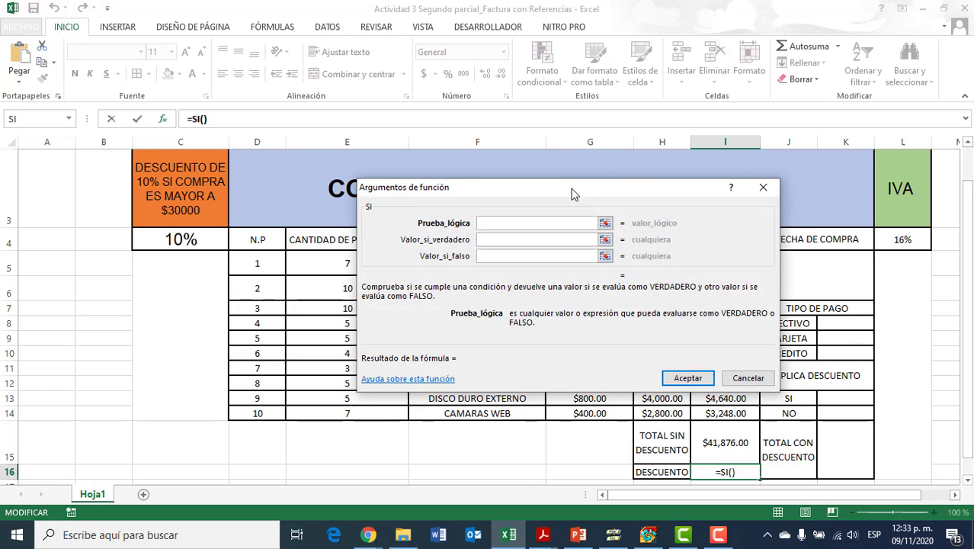
Enter K13="X" as the SI function's logical test.
drag(574, 193, 539, 183)
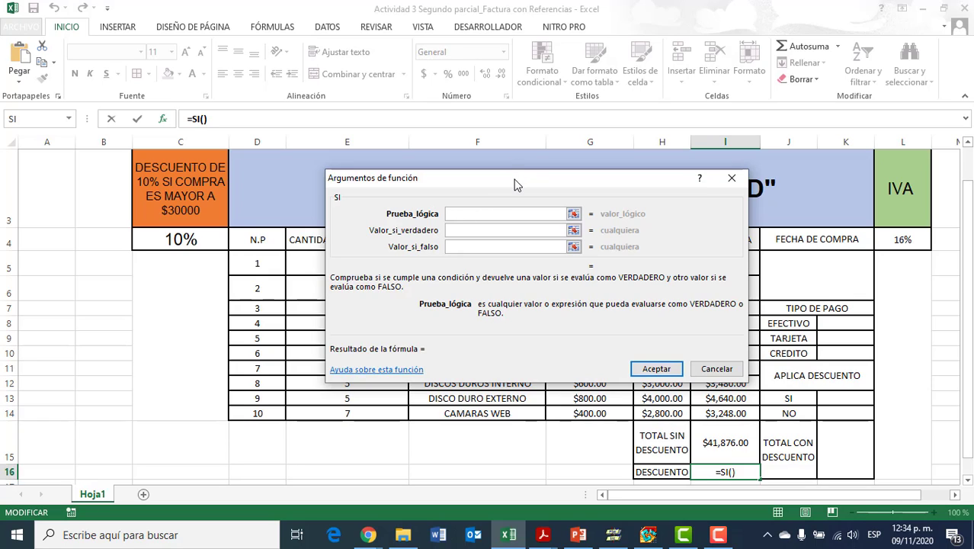
click(828, 390)
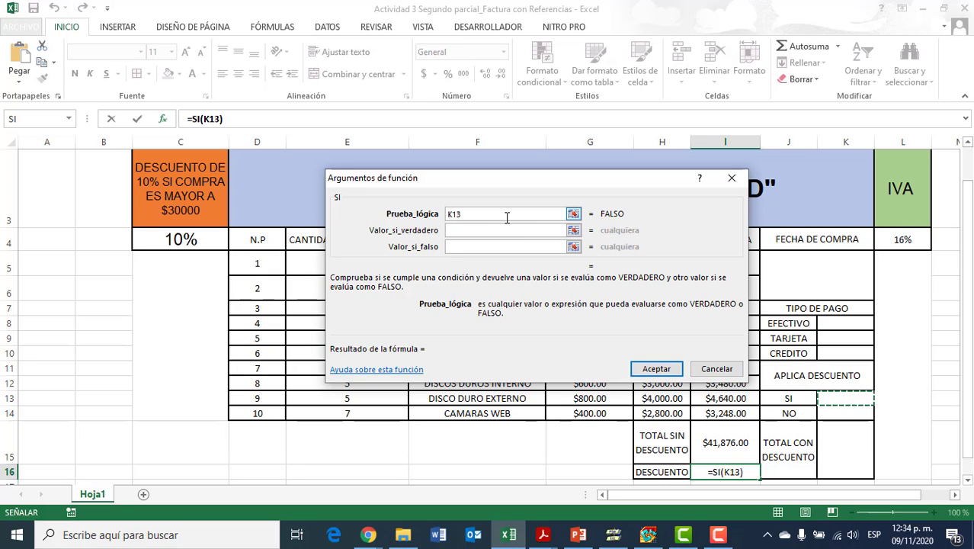
text(=)
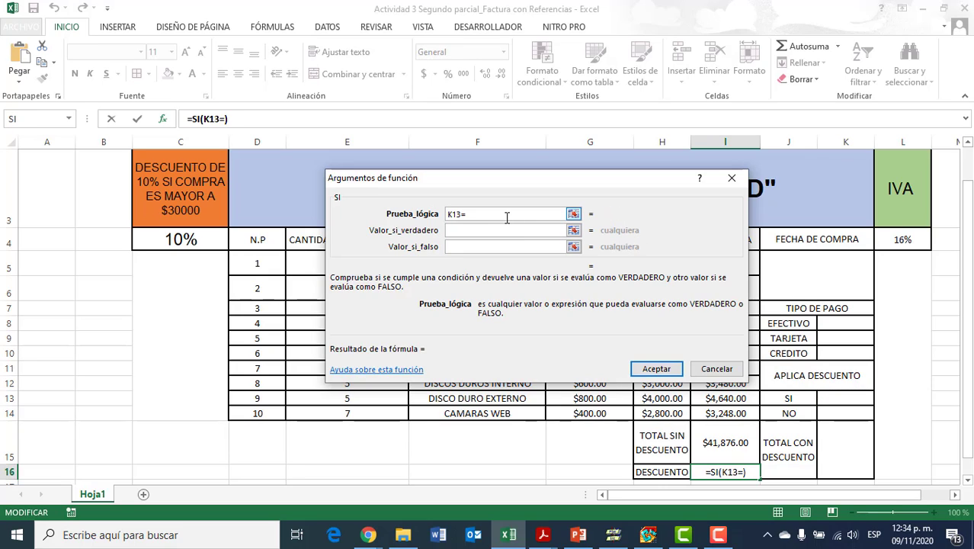
text("X)
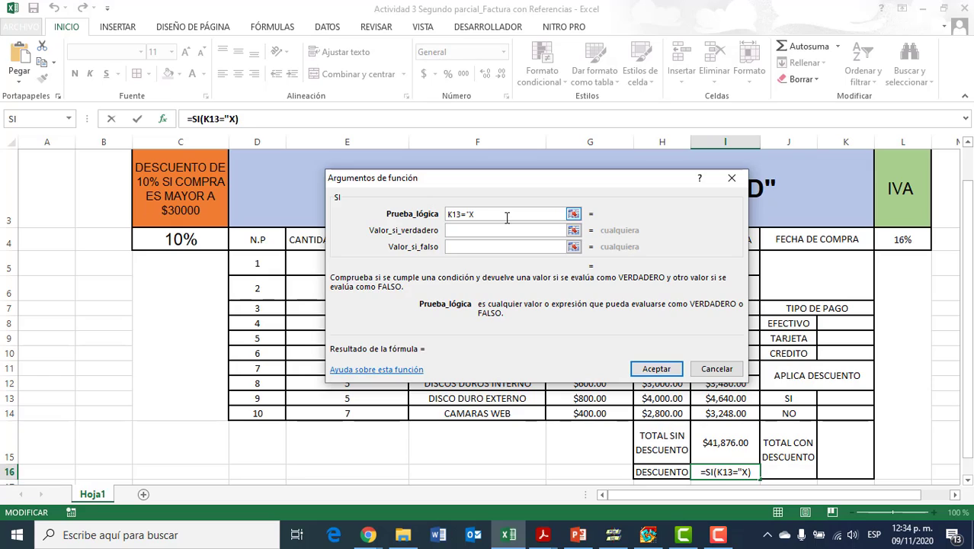
text(")
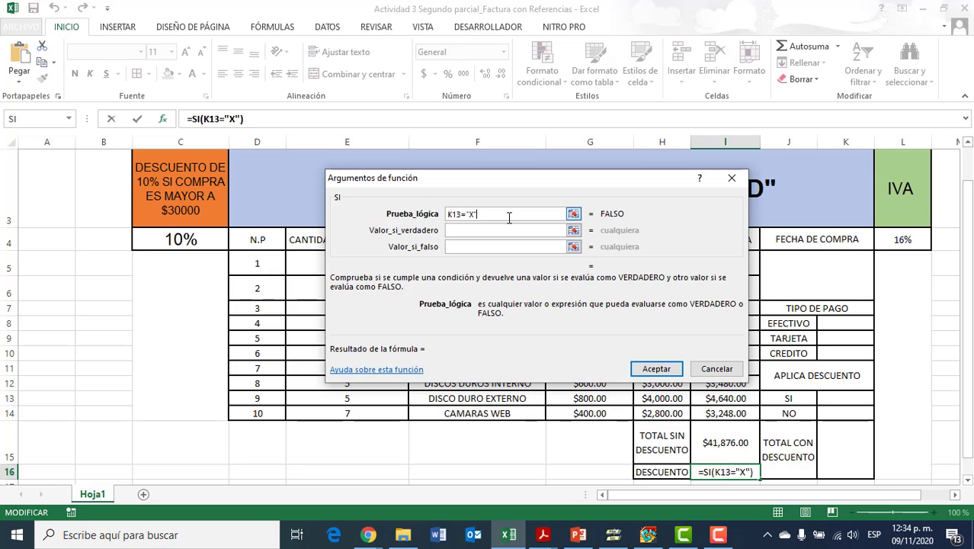
click(489, 231)
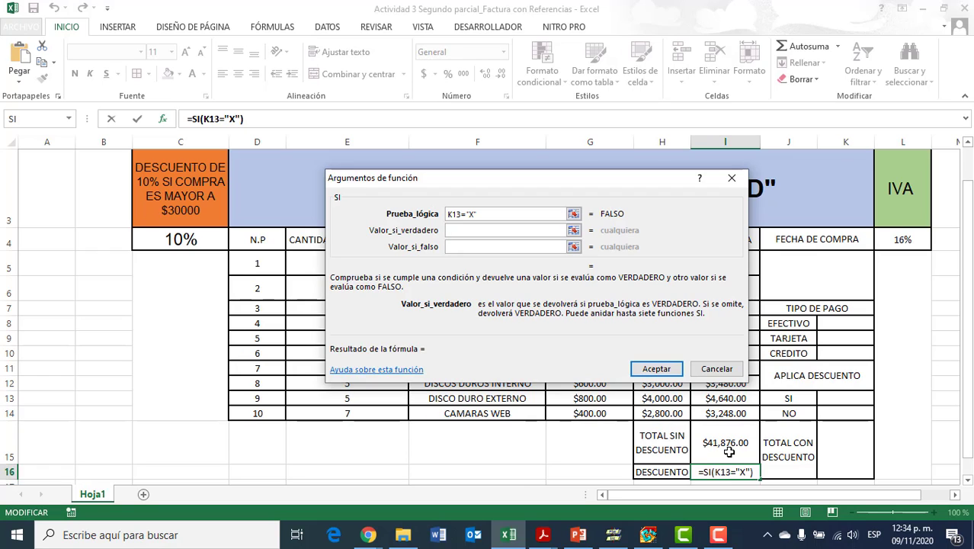
Complete I16 as =SI(K13="X",I15*10%,0), returning I15*10% when true and 0 otherwise.
click(729, 449)
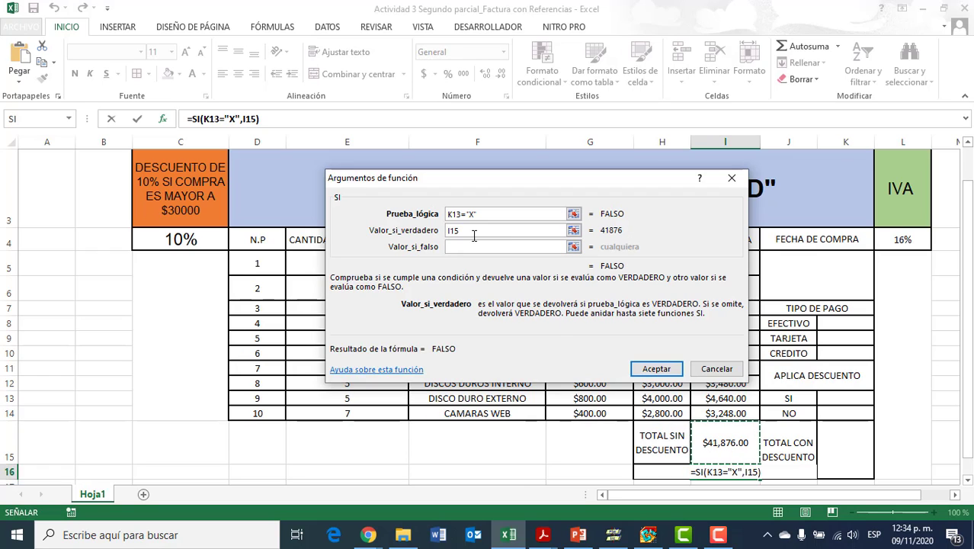
text(*)
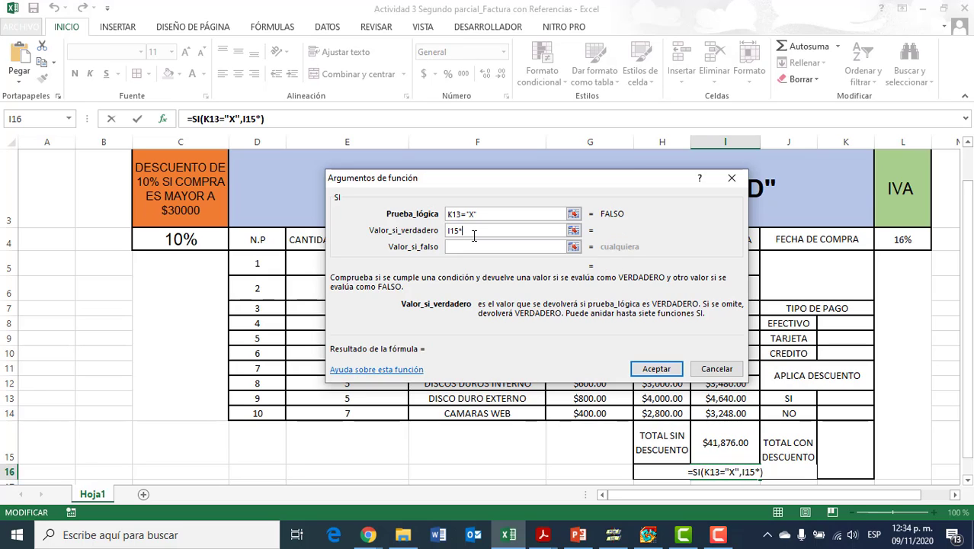
text(10)
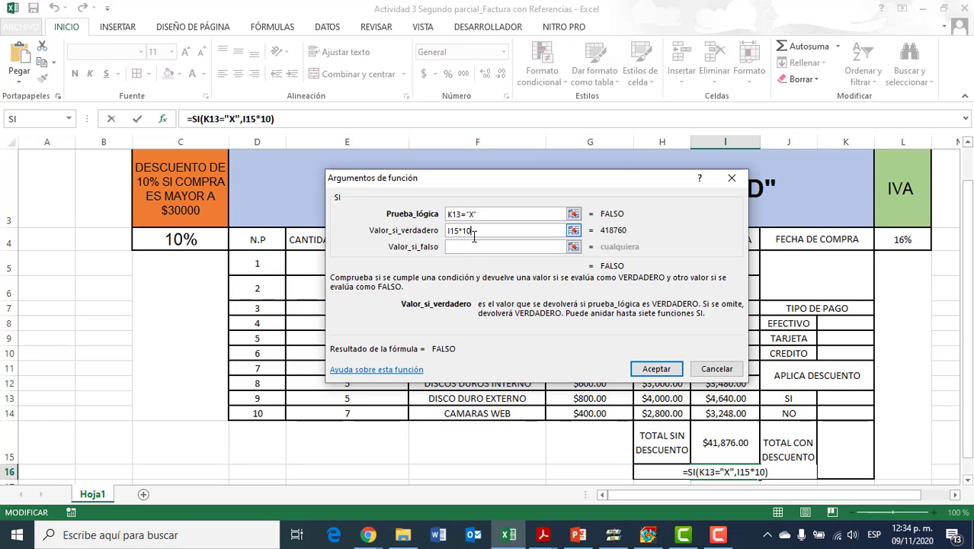
text(%)
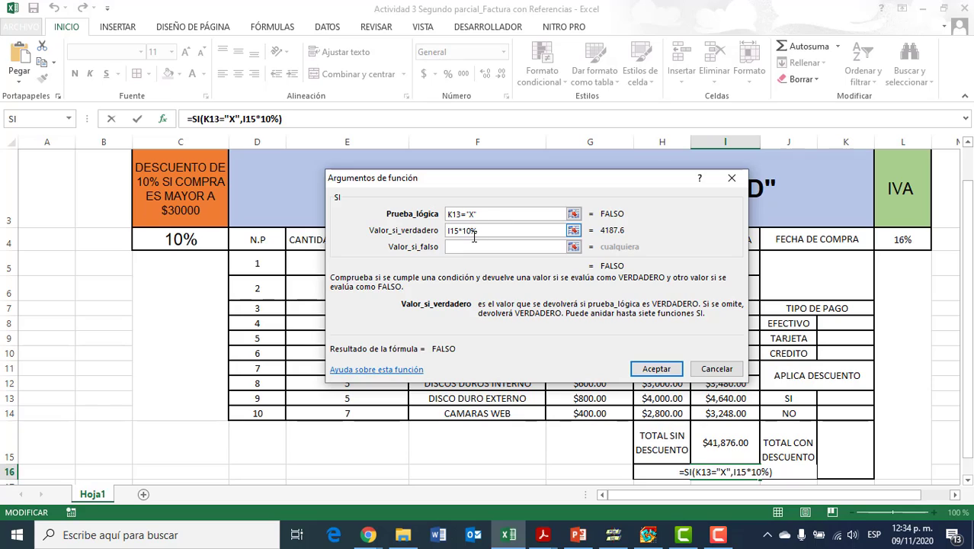
click(478, 247)
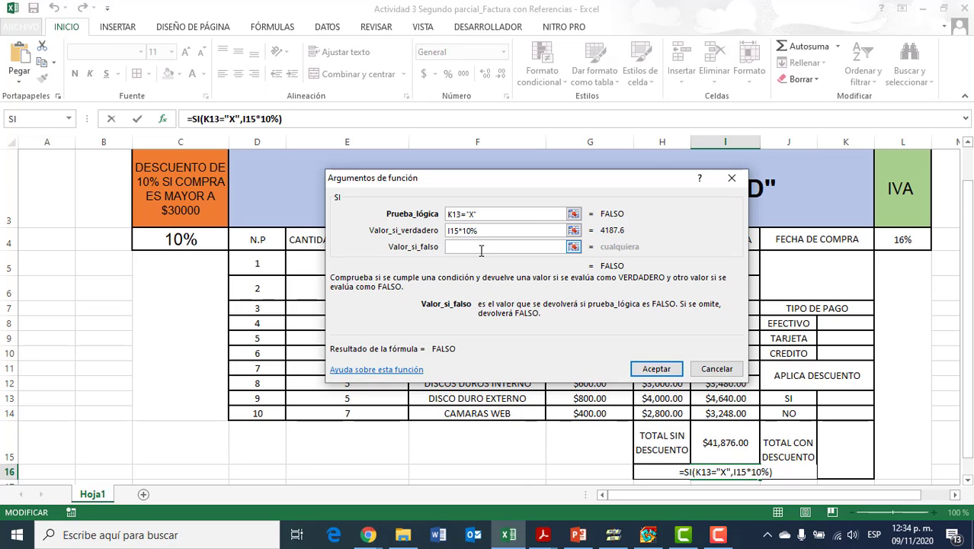
text(0)
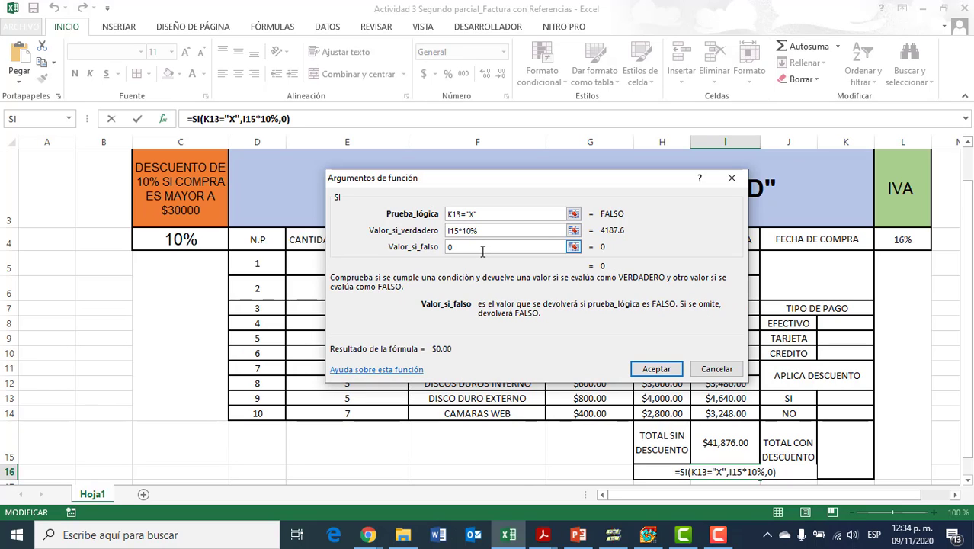
key(Return)
click(655, 368)
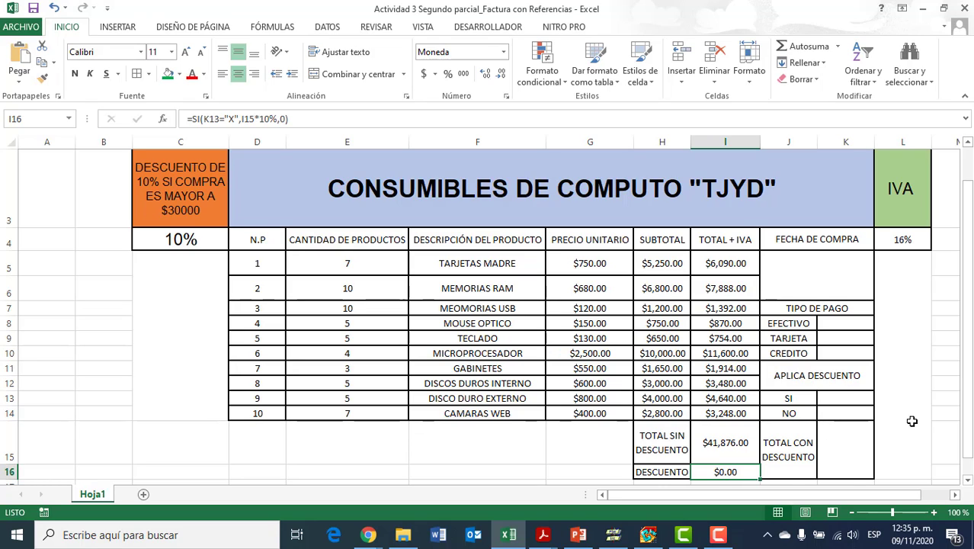
Recheck the discount condition and 10% rate, then put an X in K13 beside SI.
click(194, 386)
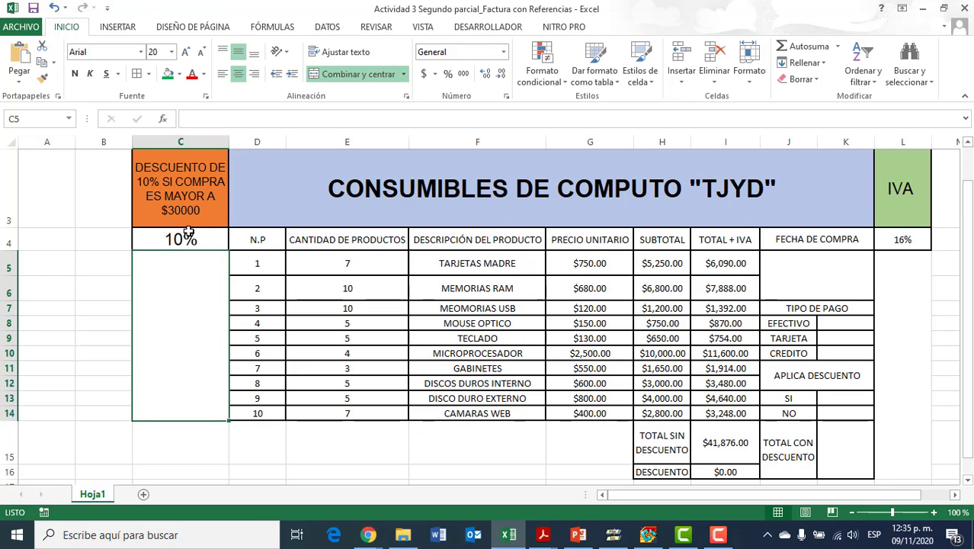
click(180, 209)
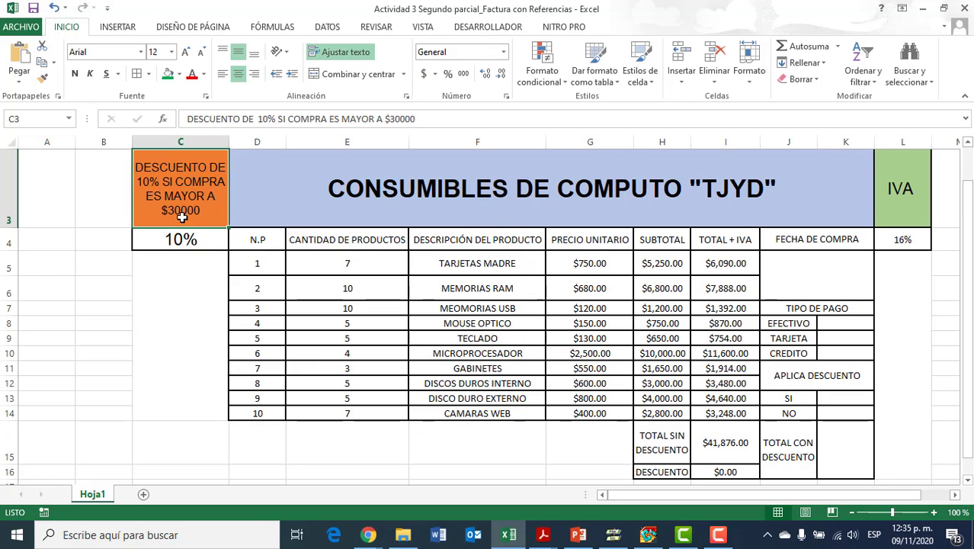
click(194, 243)
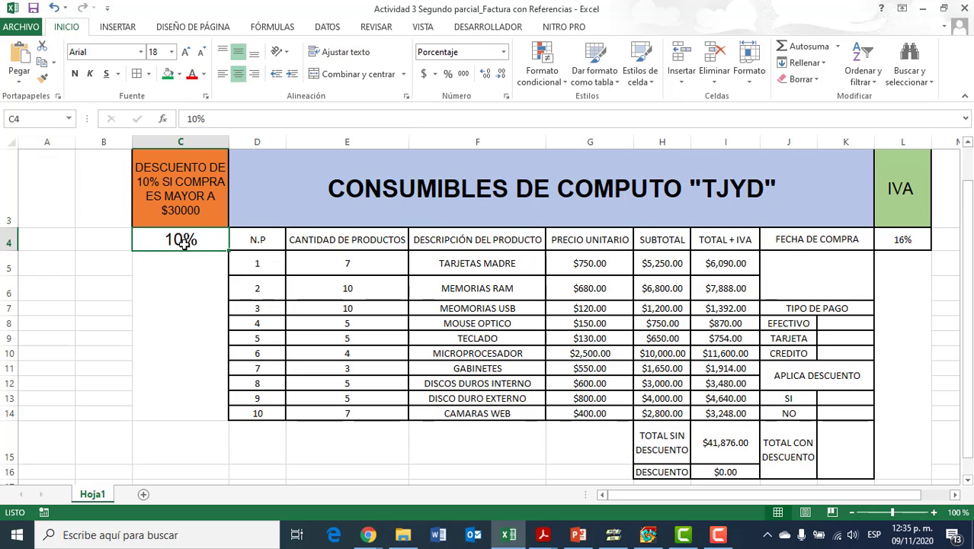
click(845, 398)
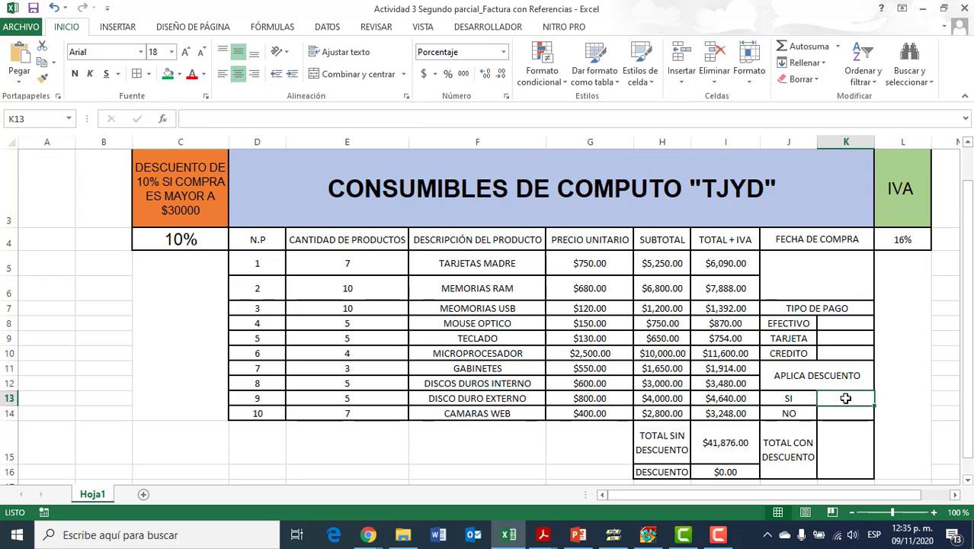
text(X)
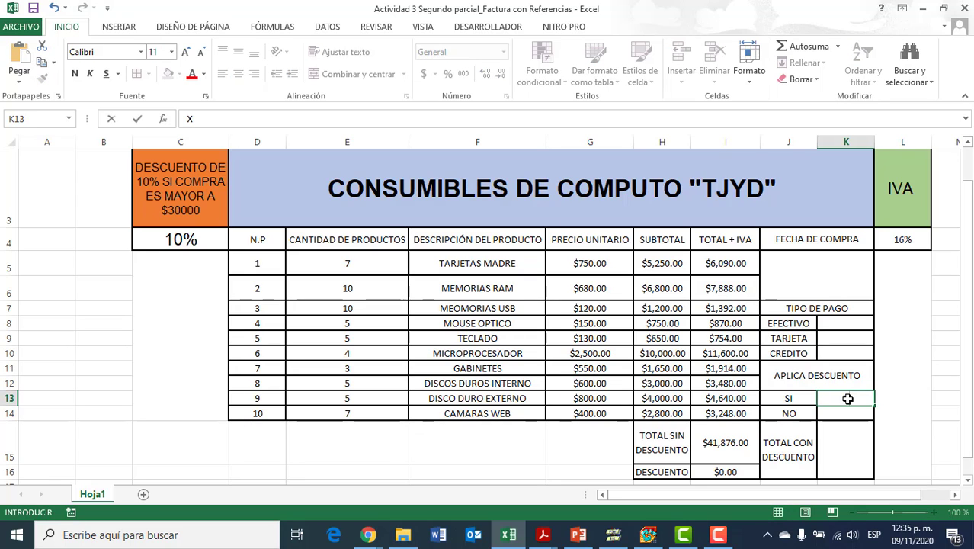
key(Return)
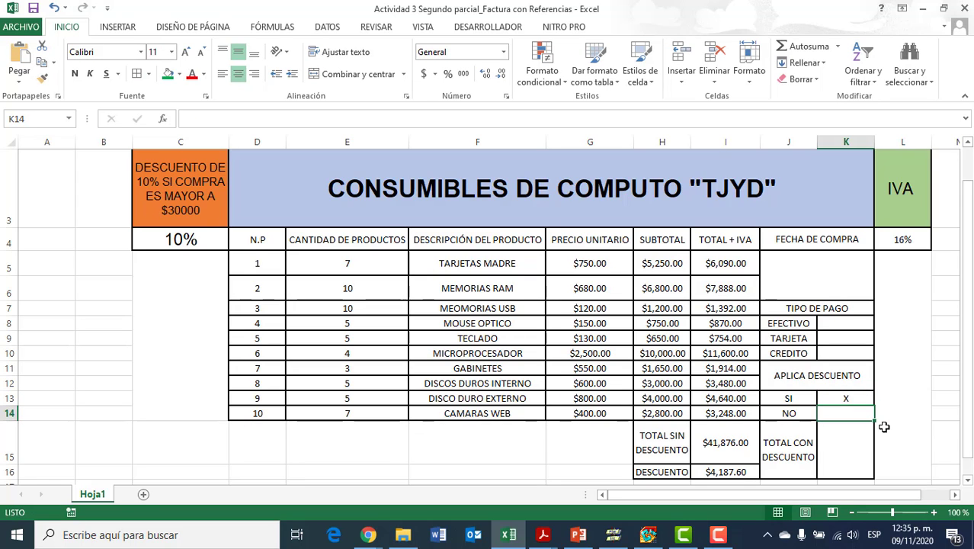
Clear K13 and put an X in K14 beside NO to test the no-discount case.
scroll(882, 427, down, 1)
scroll(902, 407, down, 1)
scroll(907, 410, up, 1)
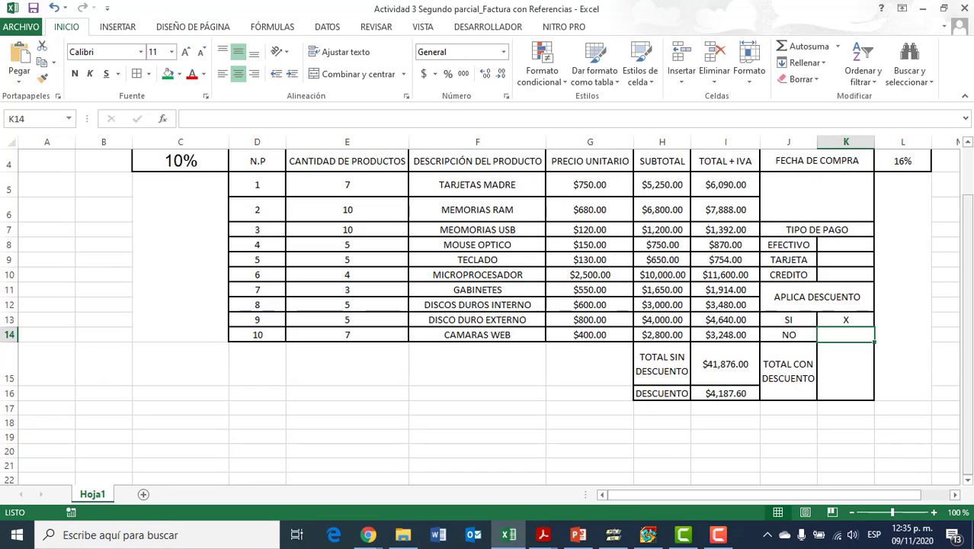
drag(970, 381, 967, 352)
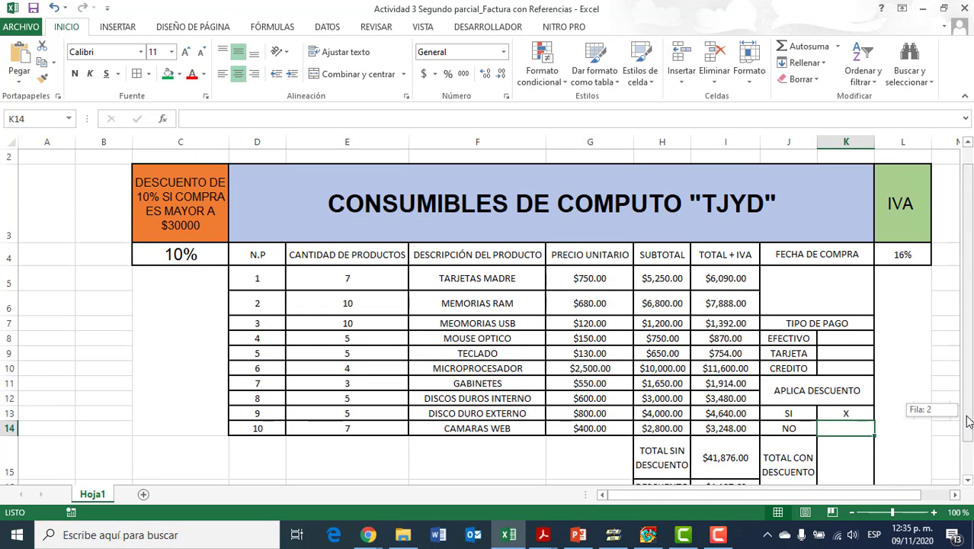
click(851, 412)
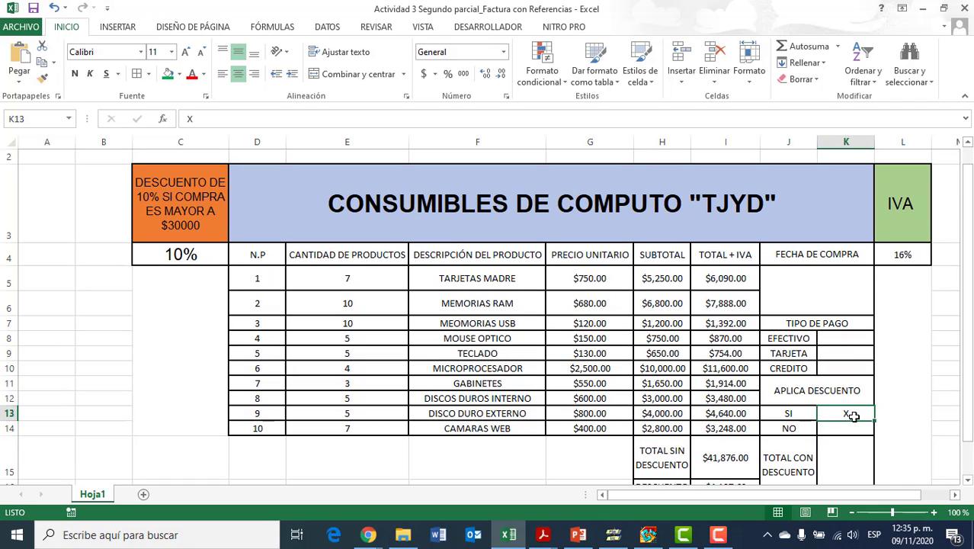
key(Delete)
click(855, 426)
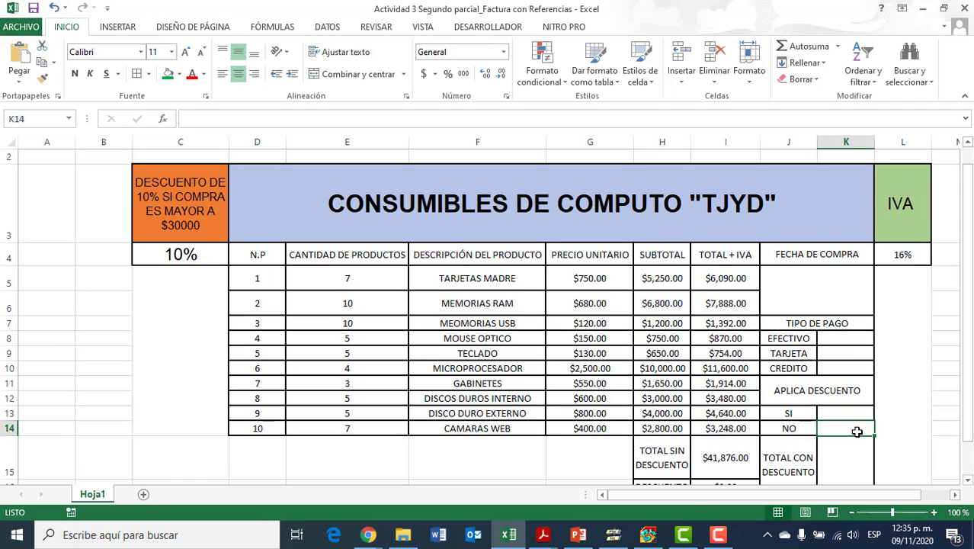
text(X)
key(Return)
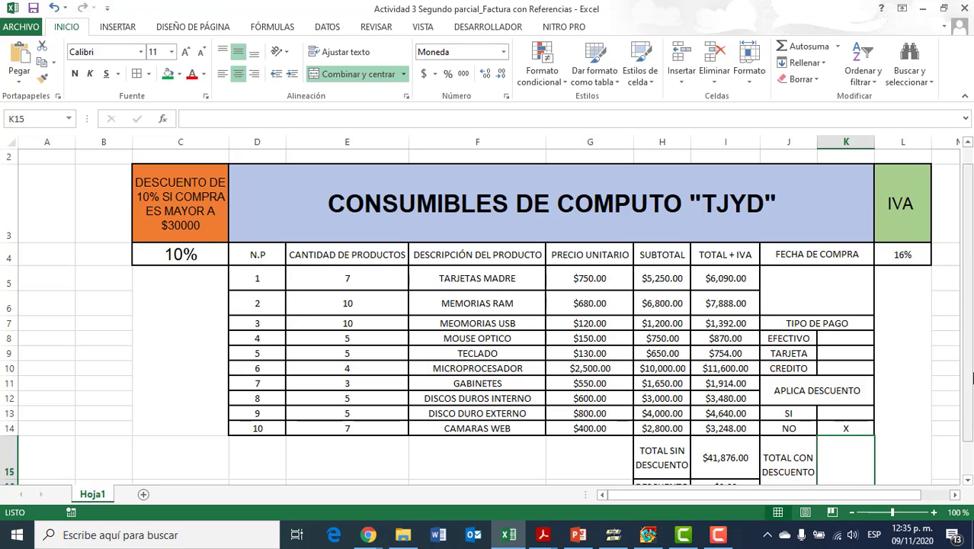
Move the X back to K13 so DESCUENTO shows $4,187.60.
scroll(707, 387, down, 2)
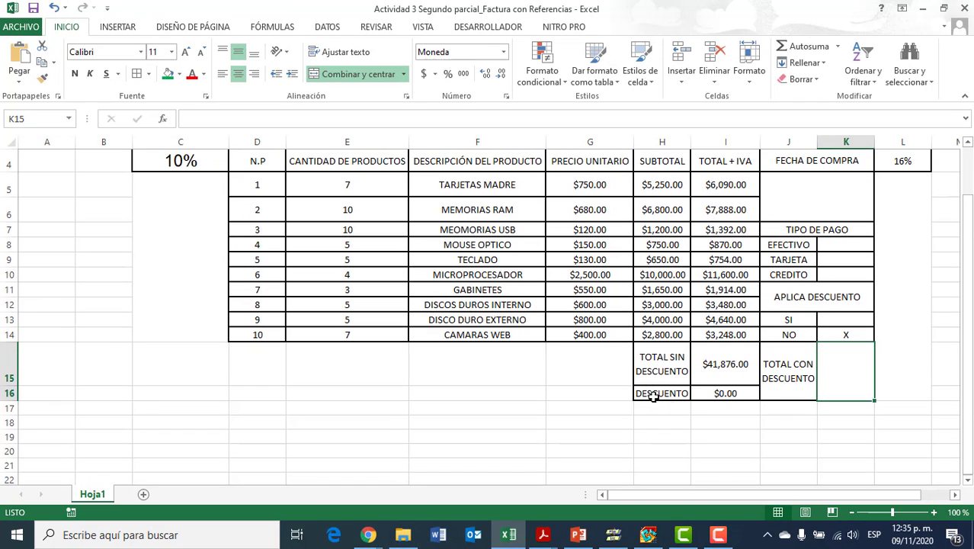
click(835, 335)
key(Up)
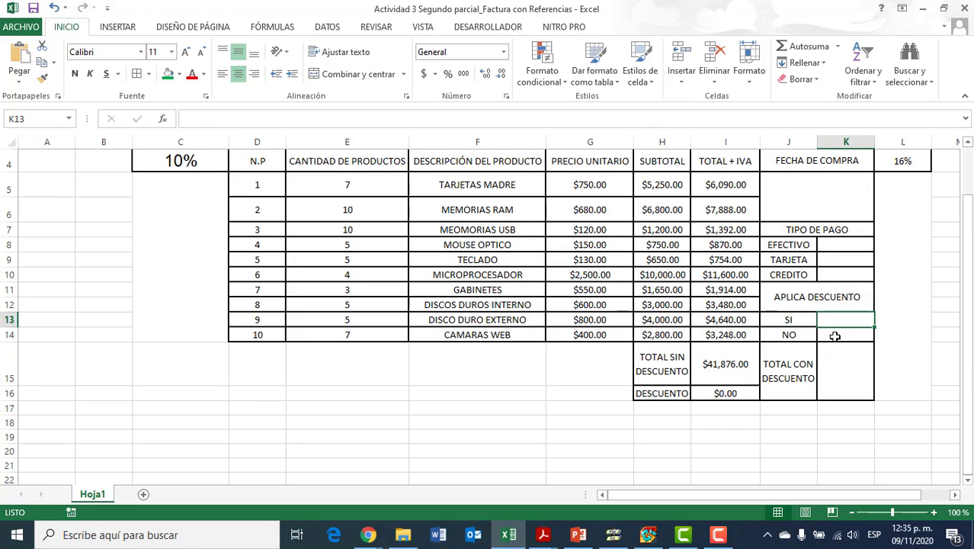
text(X)
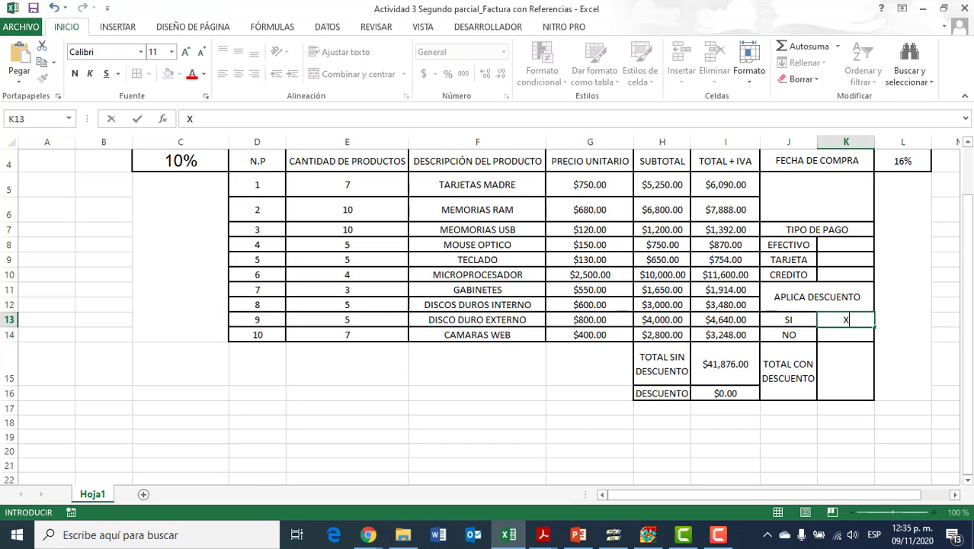
drag(970, 326, 968, 312)
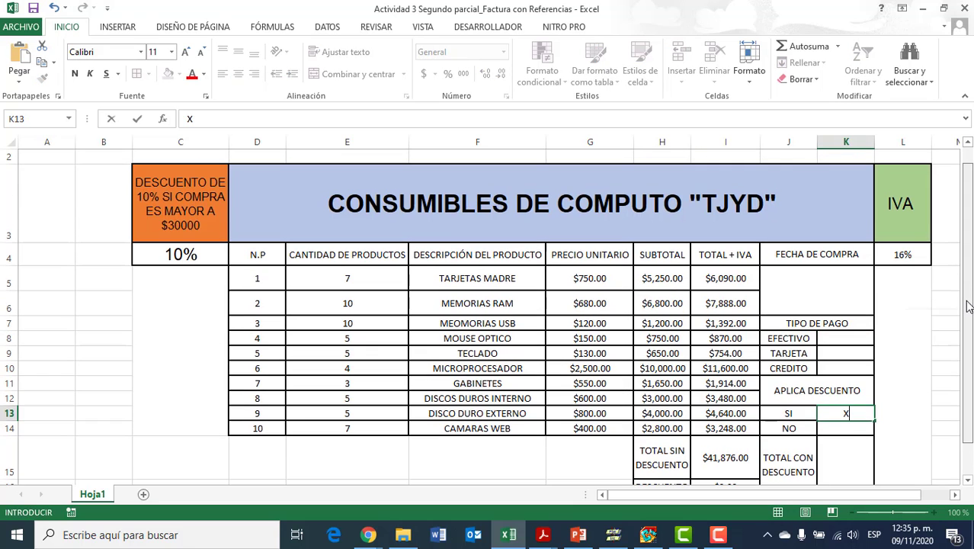
key(Return)
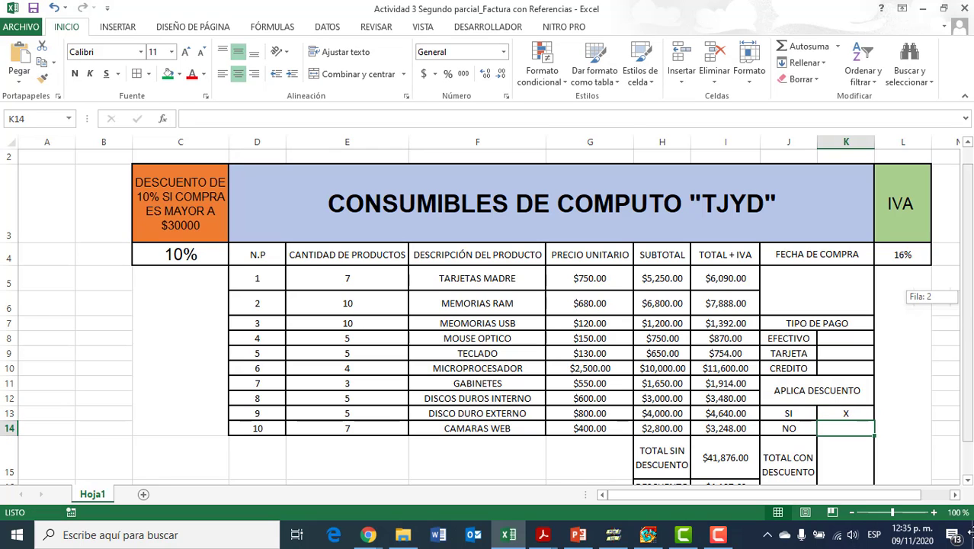
click(970, 482)
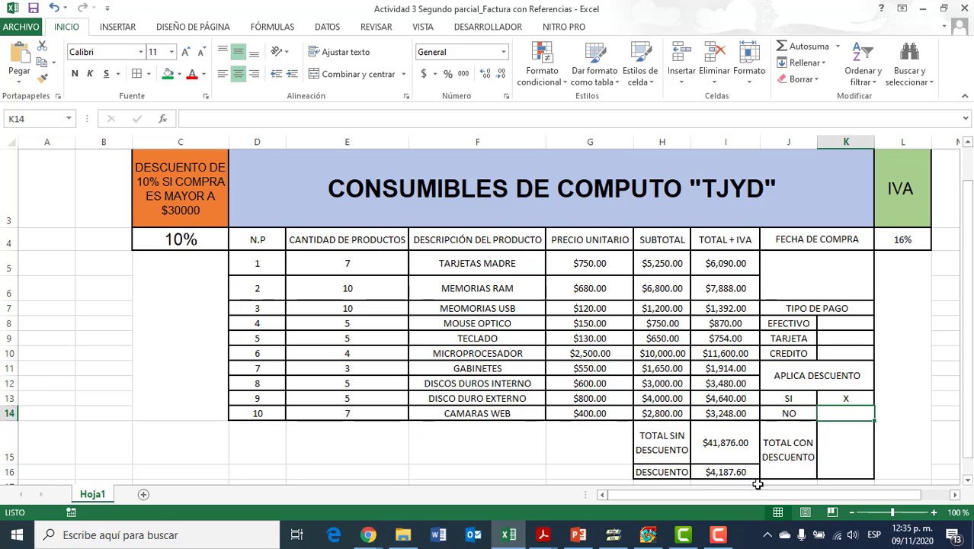
Enter =I15-I16 in K15, giving $37,688.40, and recheck the formula.
click(848, 453)
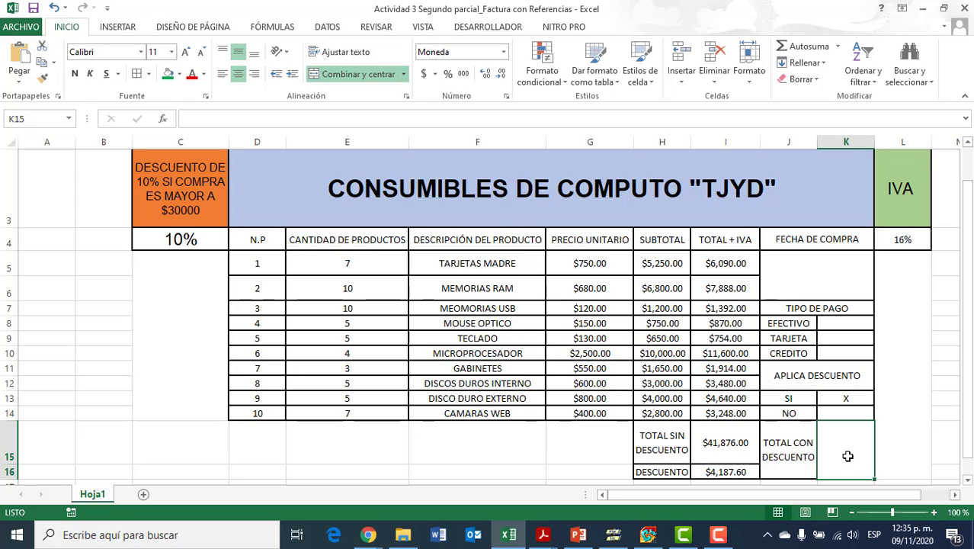
text(=)
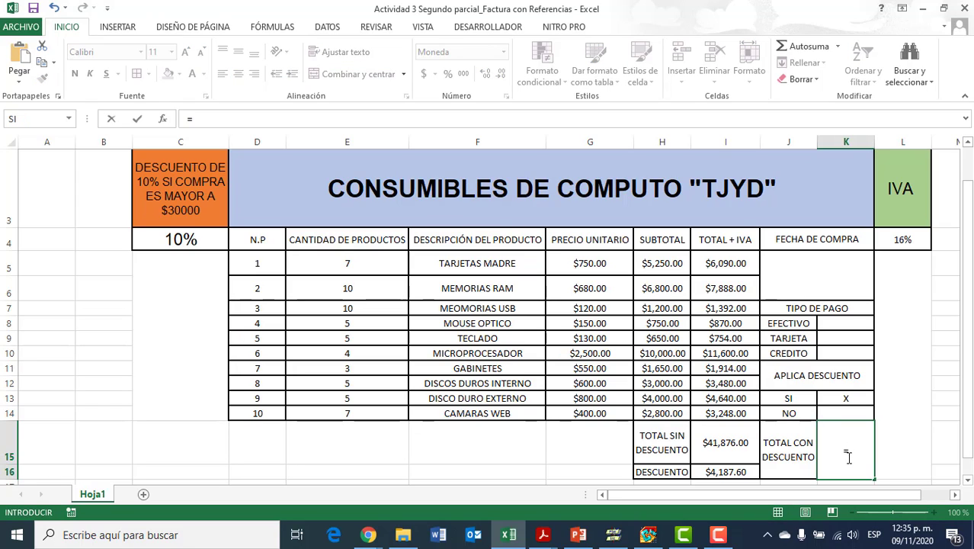
click(730, 444)
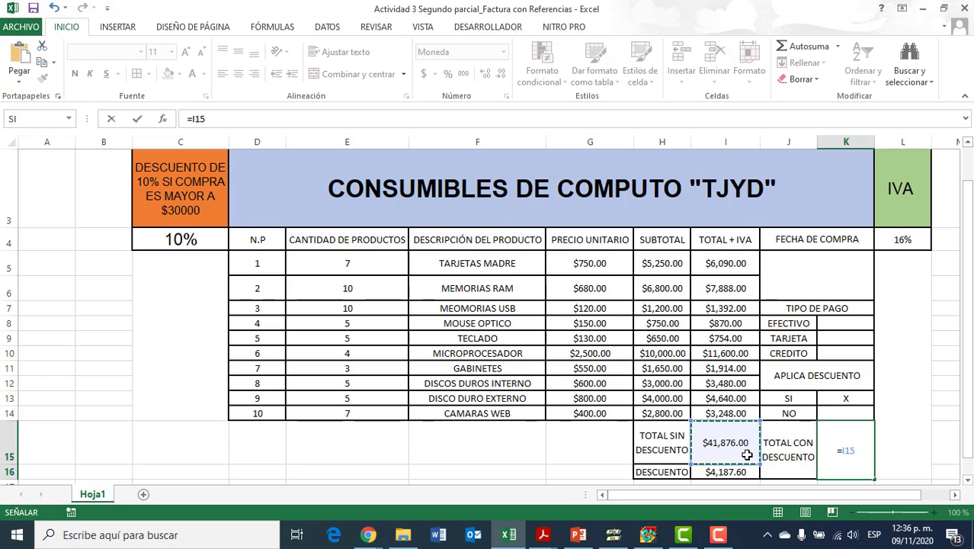
text(-)
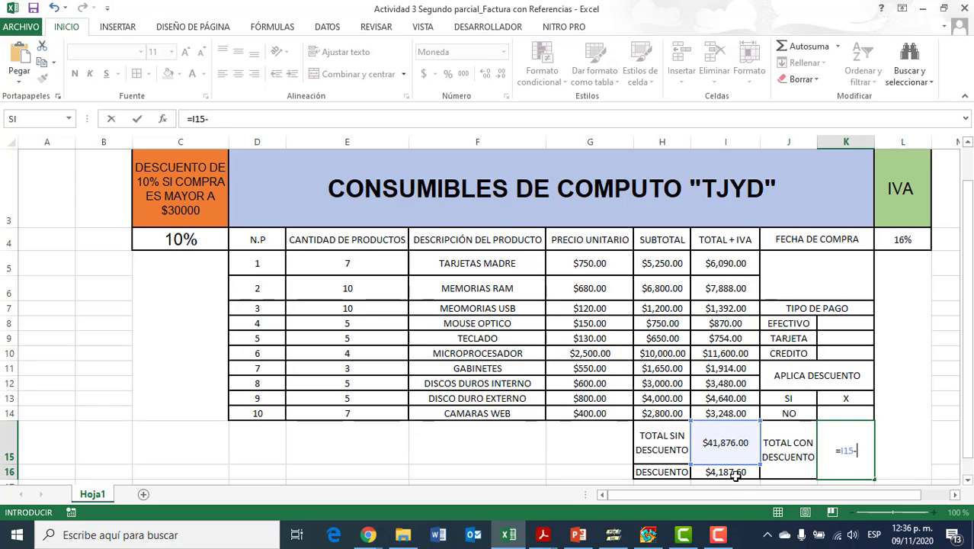
click(737, 474)
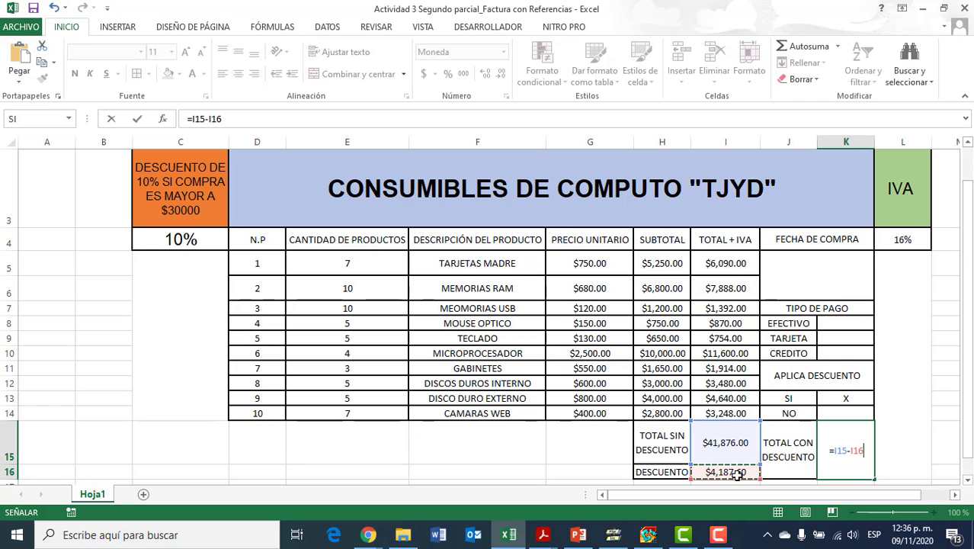
key(Return)
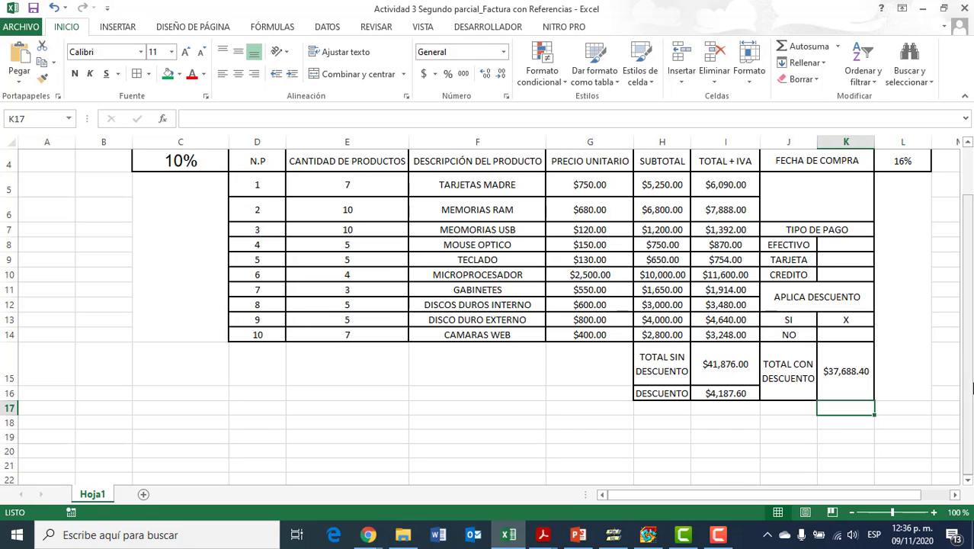
mouse_move(968, 374)
mouse_down()
mouse_move(968, 341)
mouse_move(969, 352)
mouse_up()
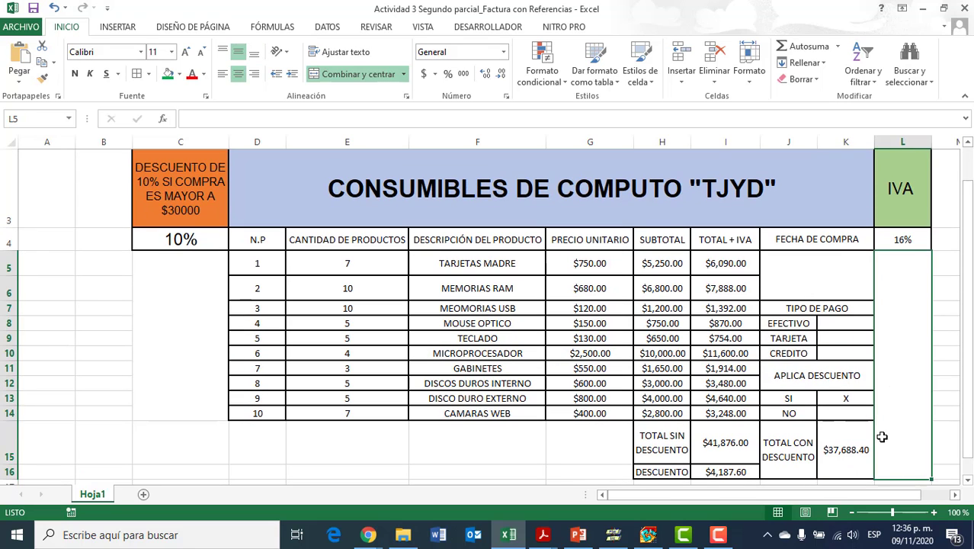
click(850, 450)
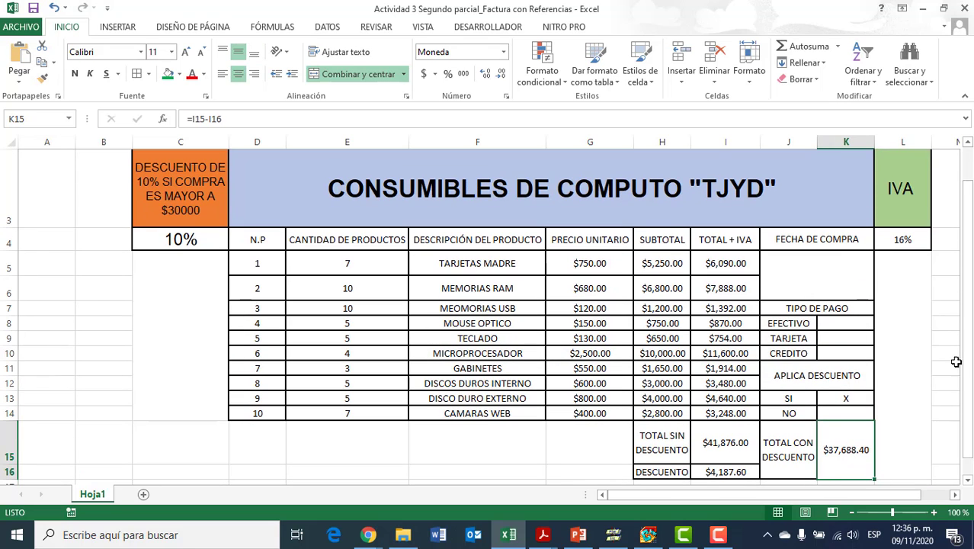
drag(968, 359, 972, 375)
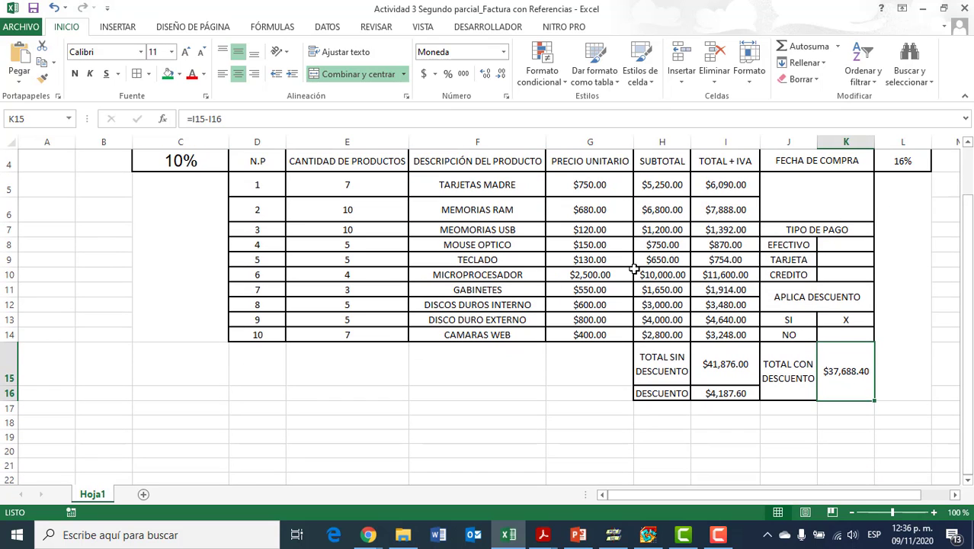
click(968, 145)
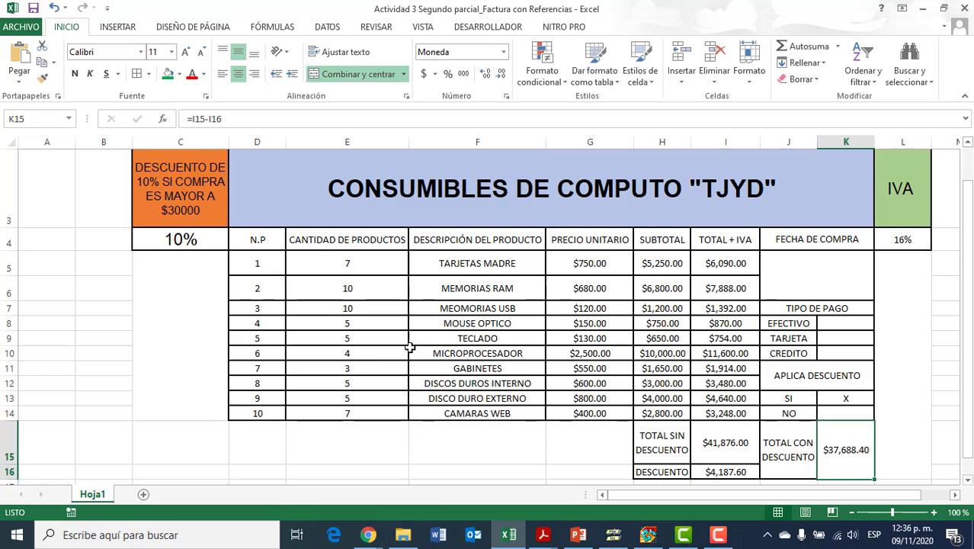
Change the MEMORIAS RAM quantity in E6 to 5 and review the K13, I14 and I16 cells.
click(352, 289)
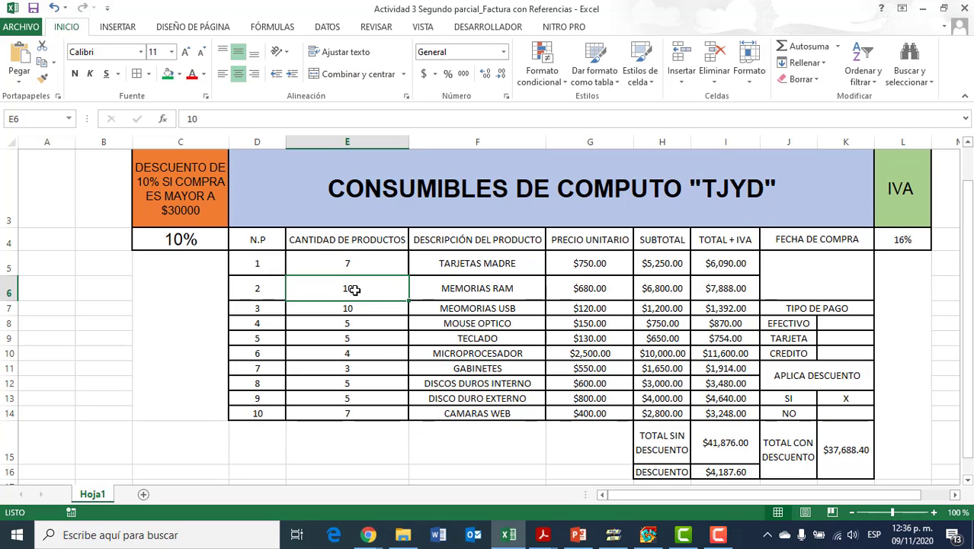
text(5)
key(Return)
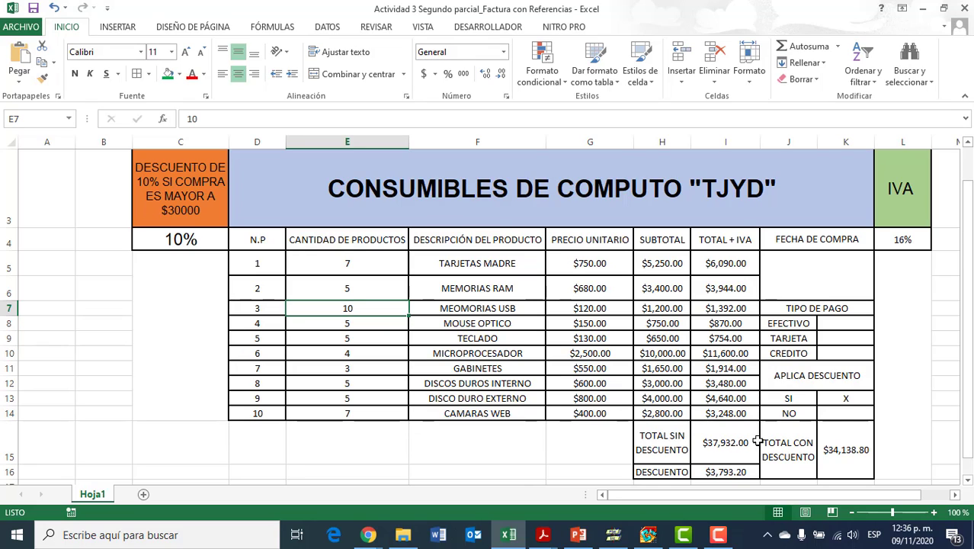
click(846, 398)
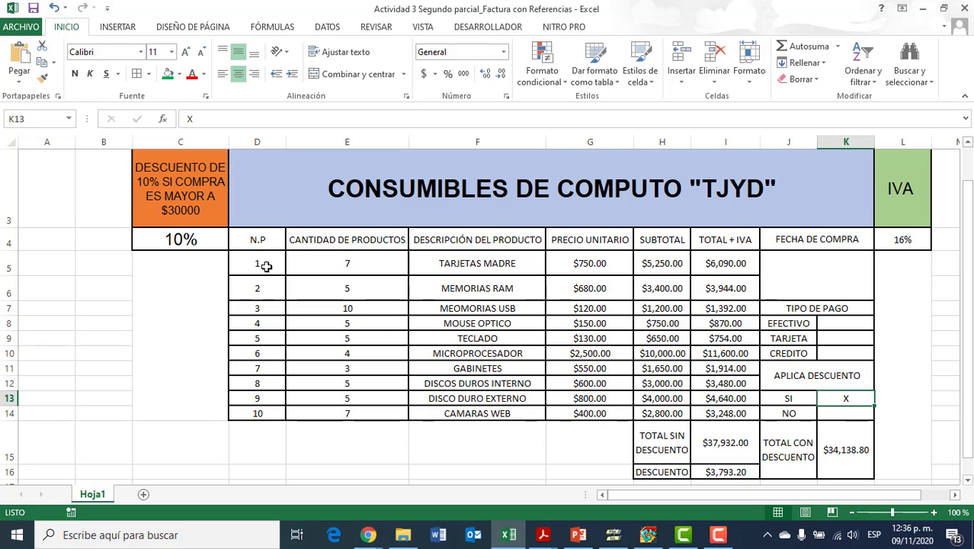
click(729, 413)
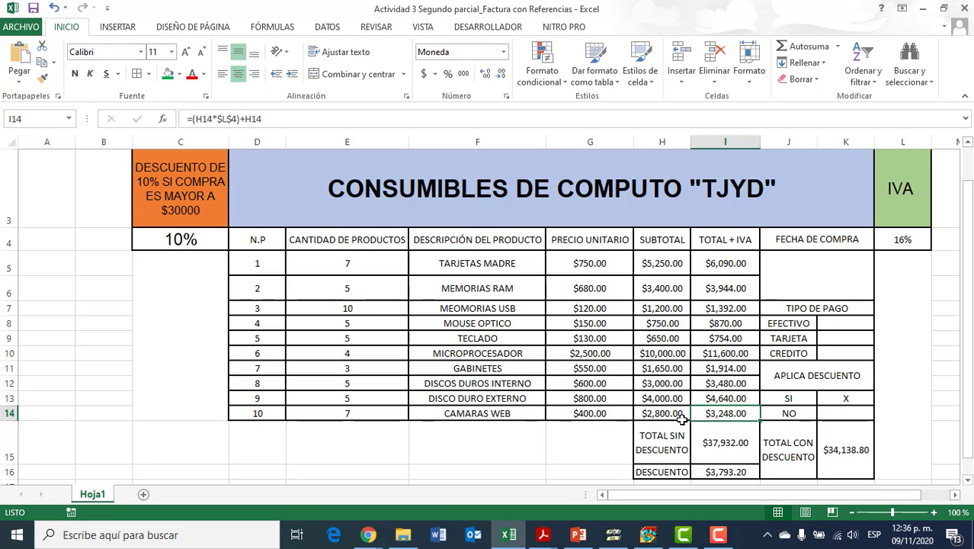
click(732, 471)
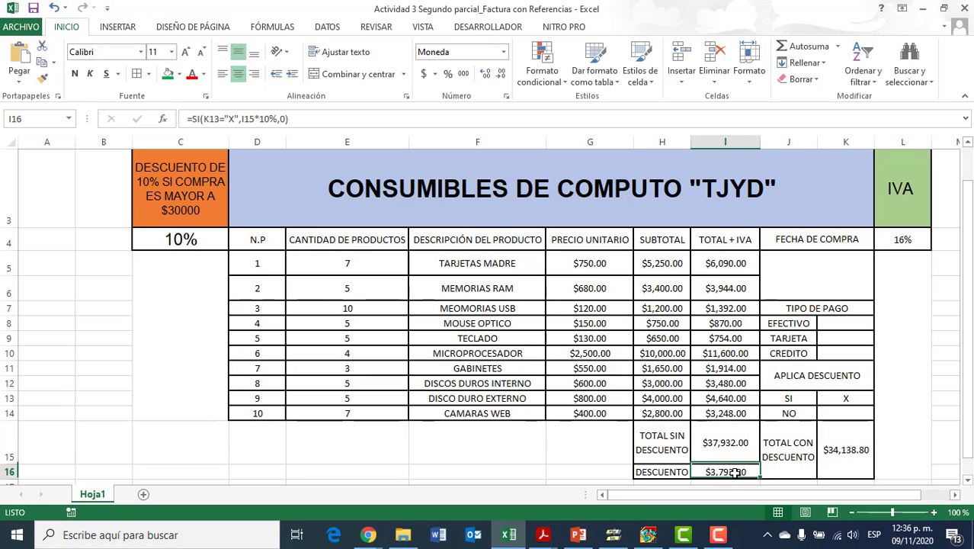
Set quantities to 7 in E7, 1 in E14 and 1 in E9.
click(366, 311)
text(7)
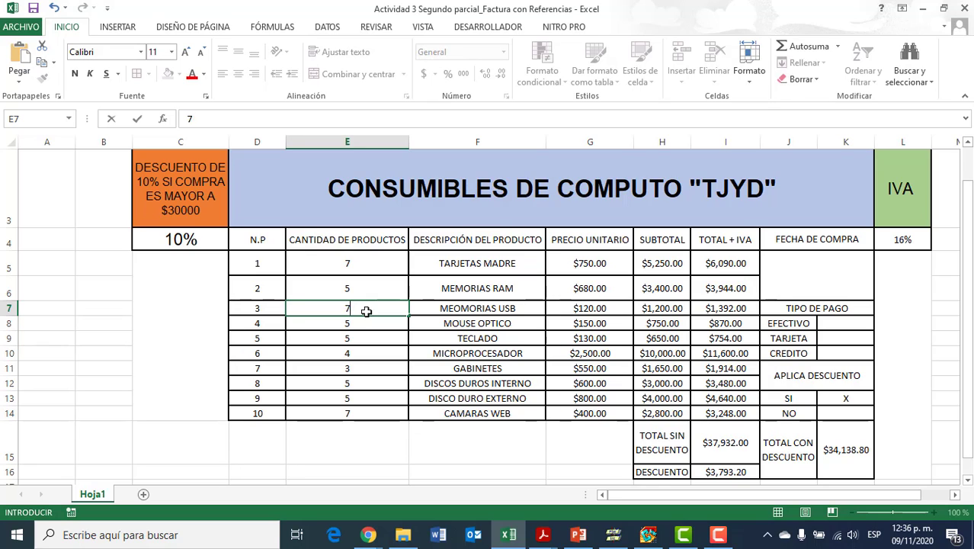
text(3)
key(Return)
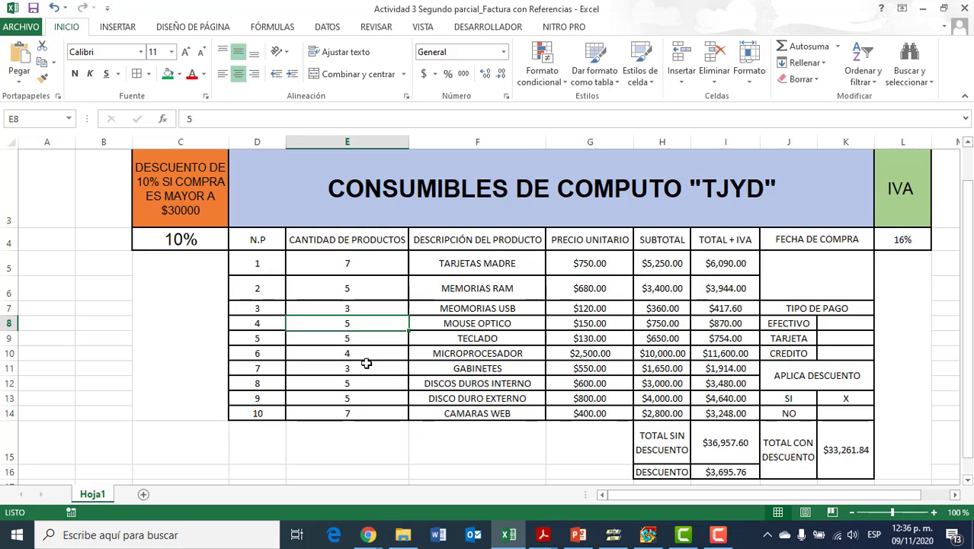
click(375, 413)
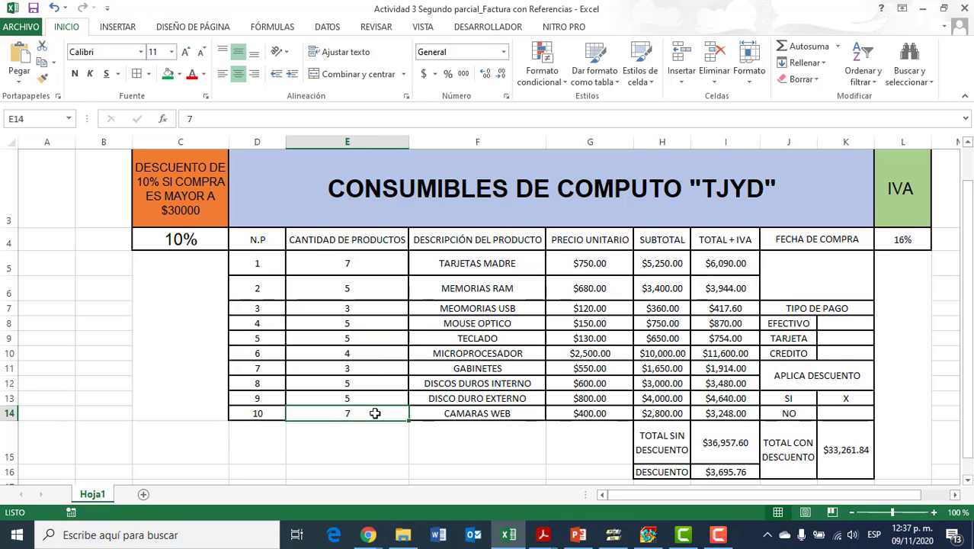
text(1)
key(Return)
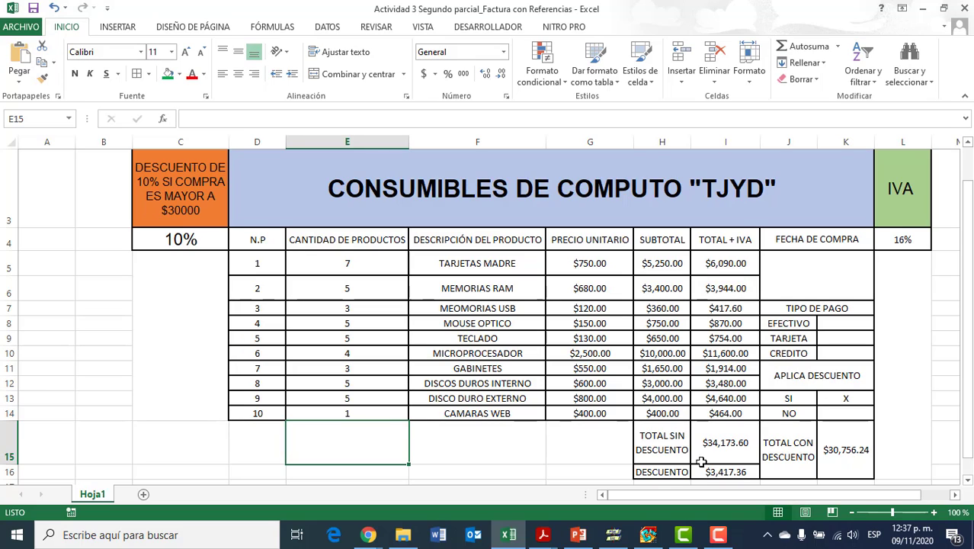
click(353, 338)
text(1)
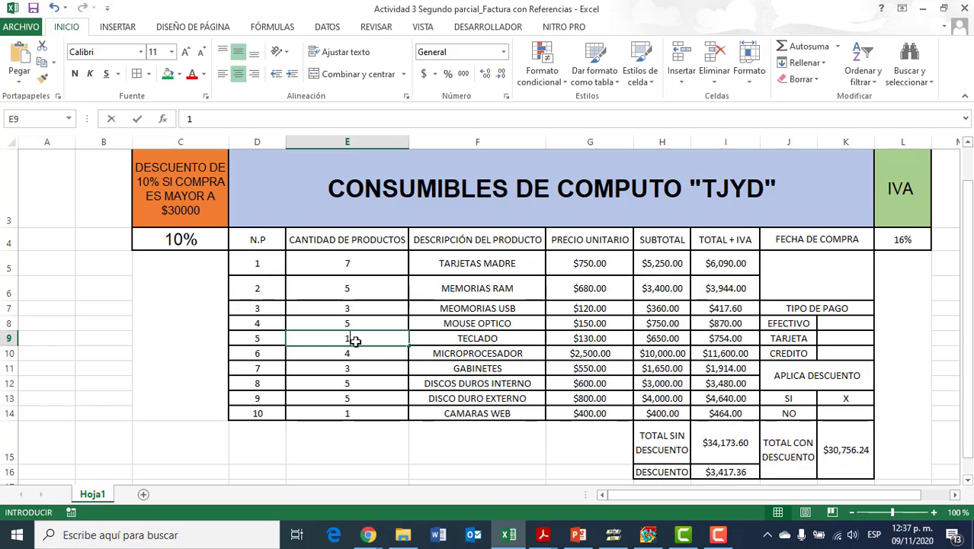
key(Return)
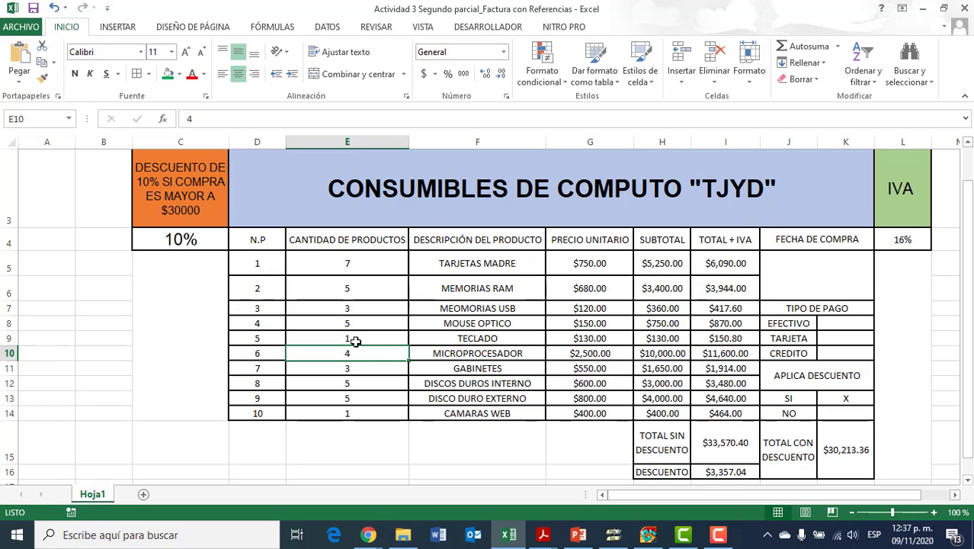
Set E5 to 3 and MEMORIAS RAM to 3, bringing the discounted total to $25,661.52.
click(363, 271)
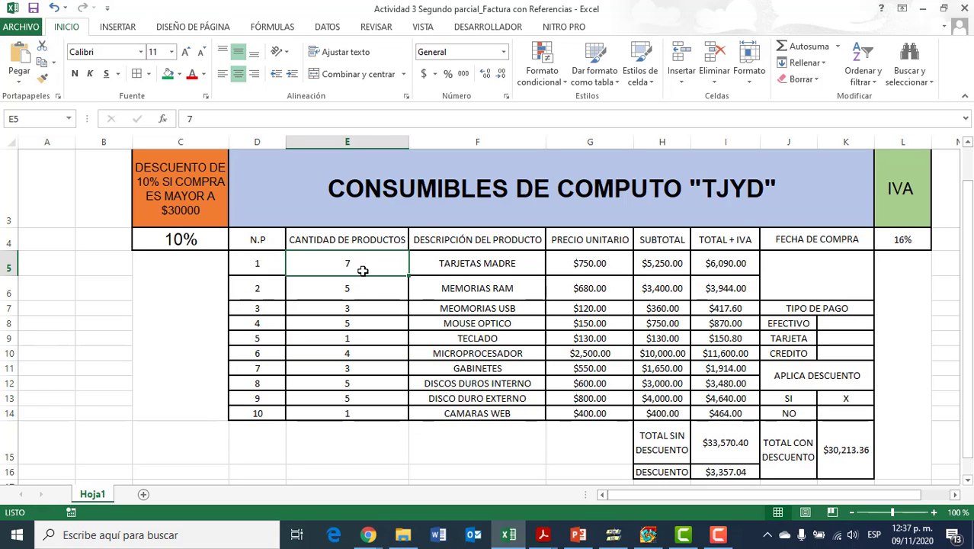
text(3)
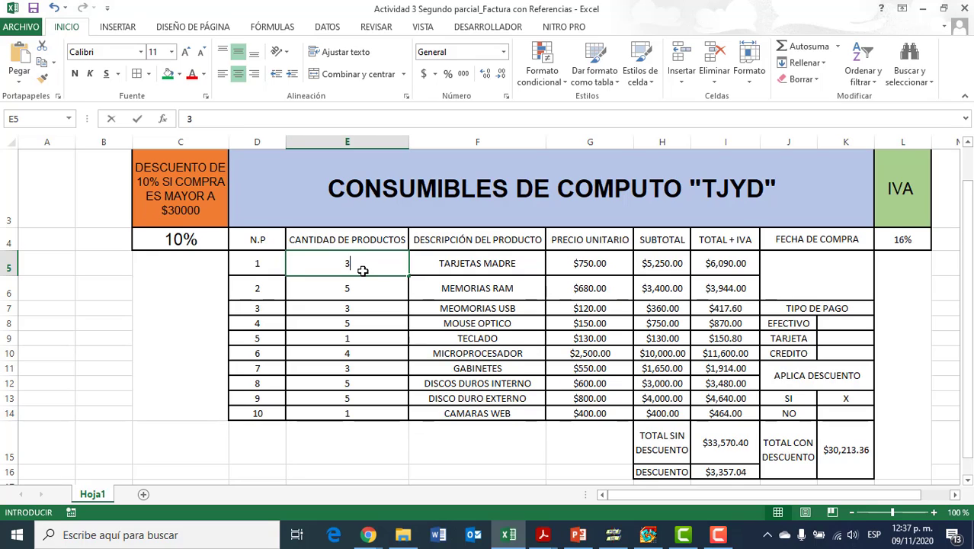
key(Return)
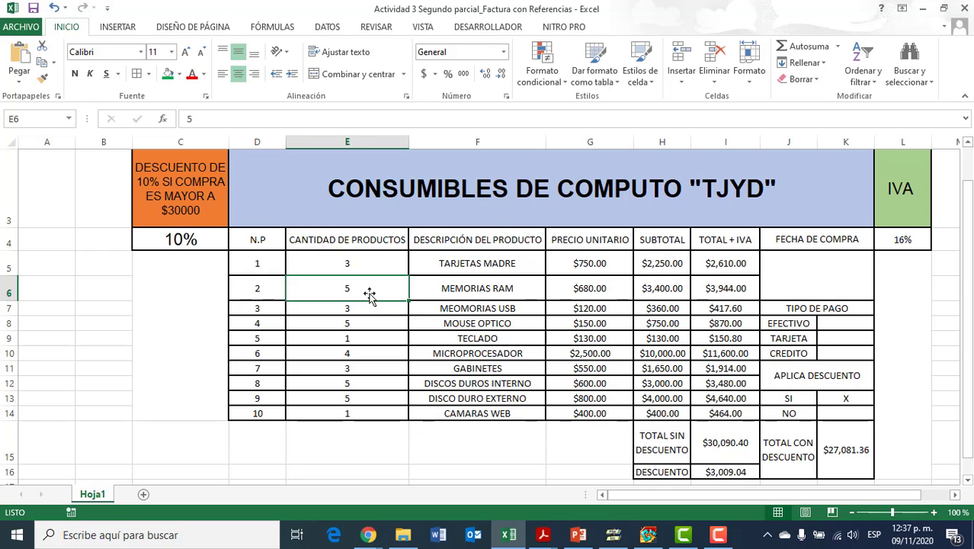
text(3)
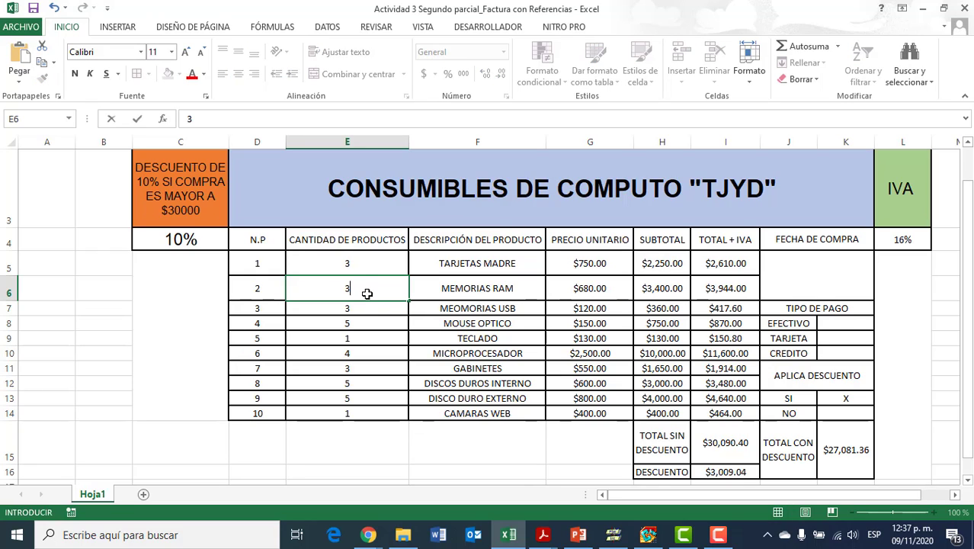
key(Return)
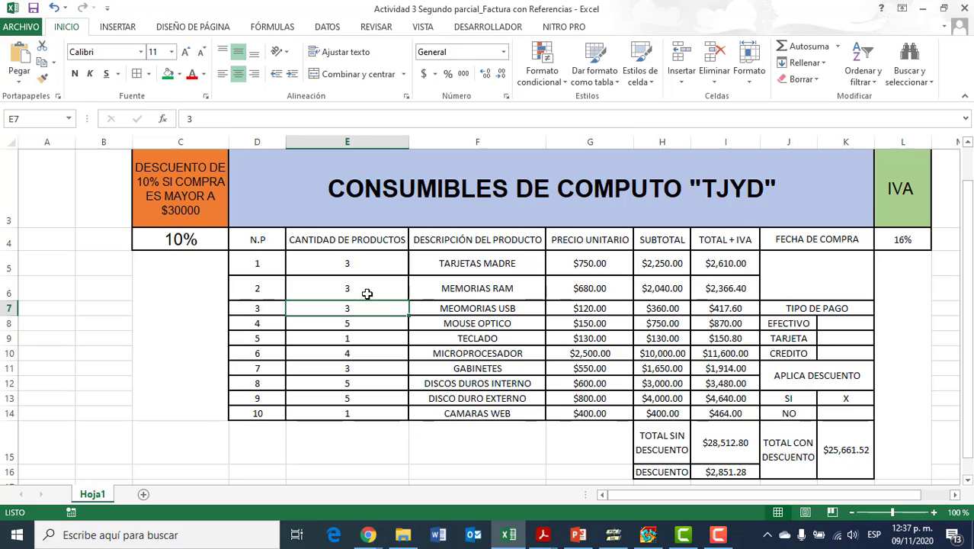
click(851, 398)
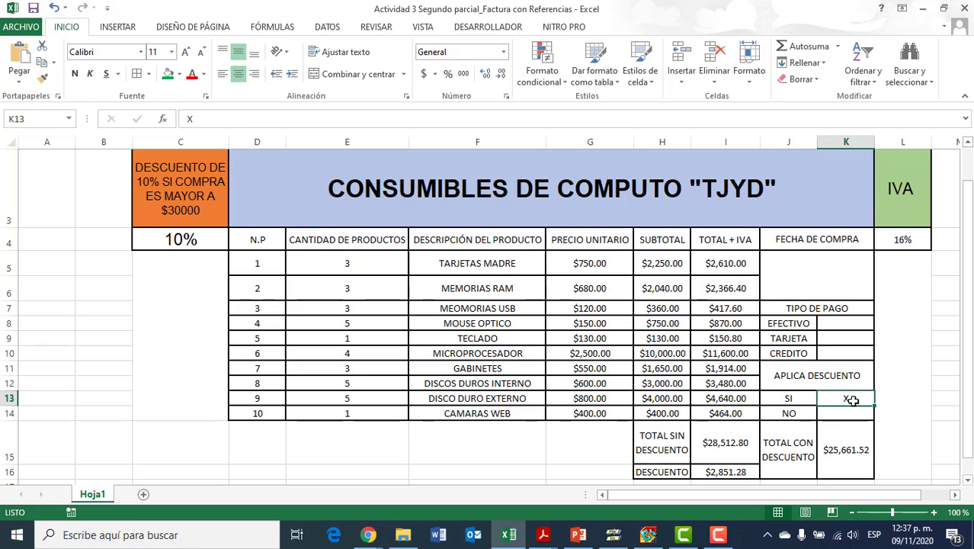
Clear the X in K13 and confirm DESCUENTO is $0.00 with K15 at $28,512.80.
key(Delete)
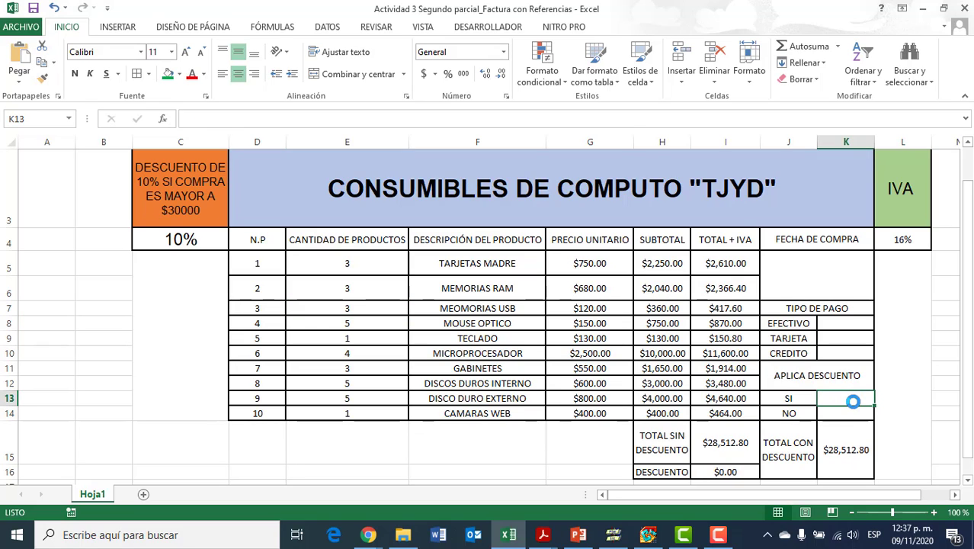
click(711, 450)
click(838, 461)
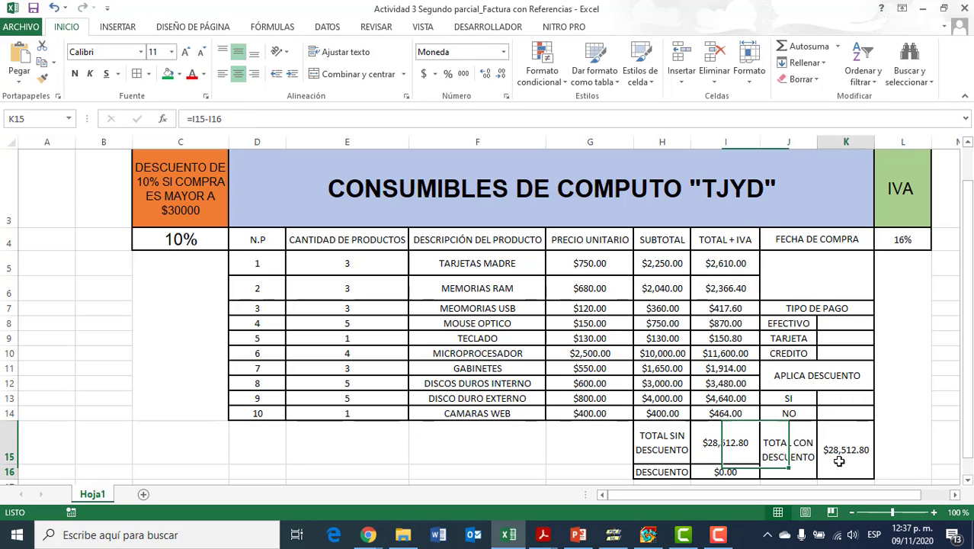